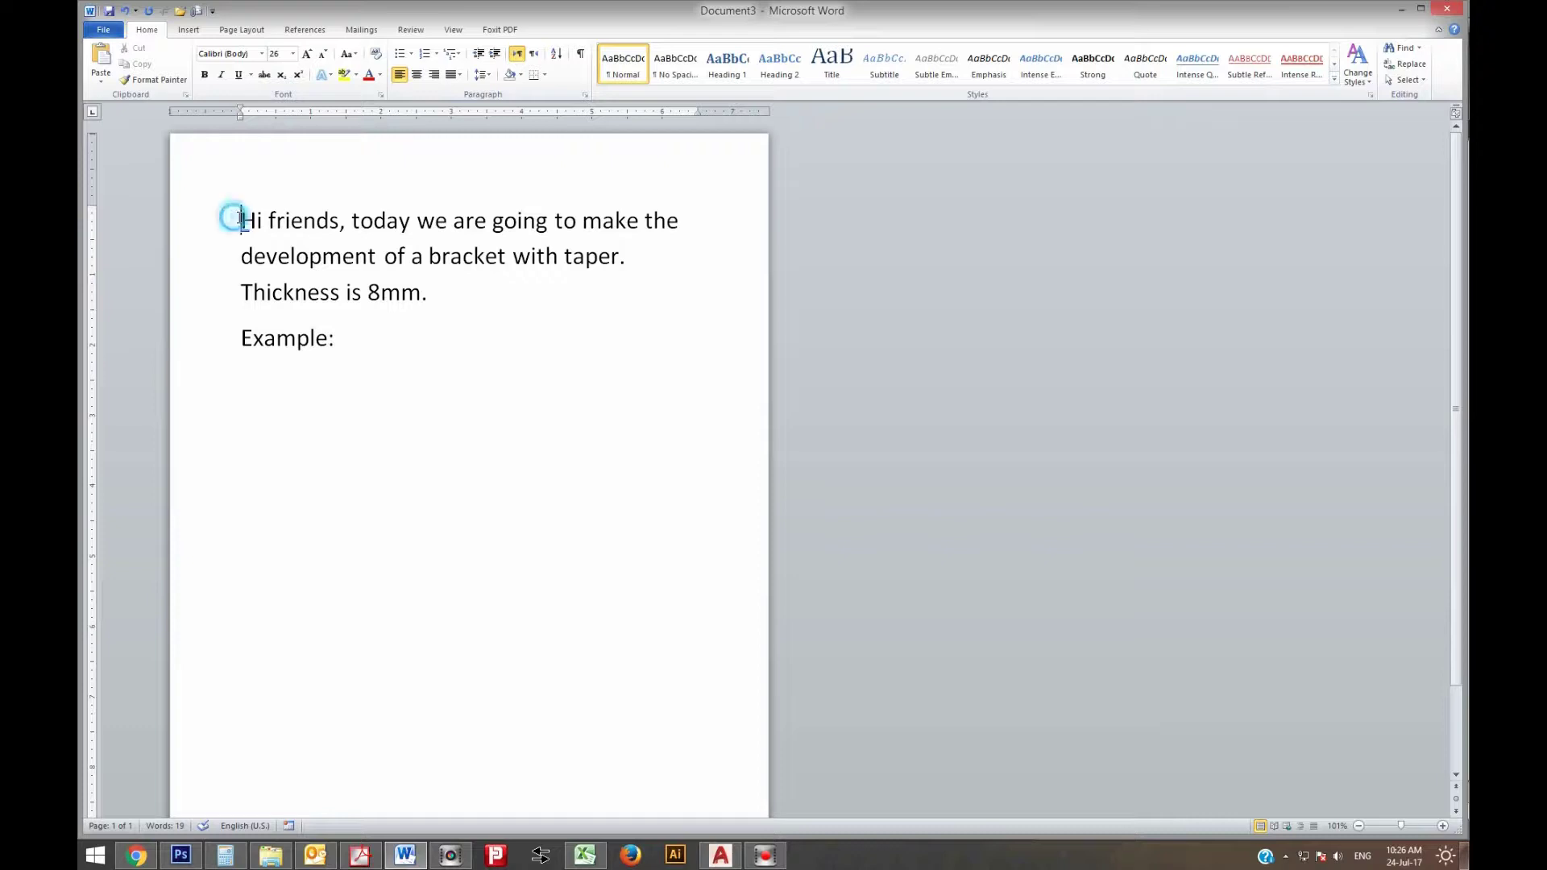
Highlight the introduction lines about the tapered bracket, its 8mm thickness and the Example heading
{"action": "left_click_drag", "start_coordinate": [240, 217], "coordinate": [667, 232]}
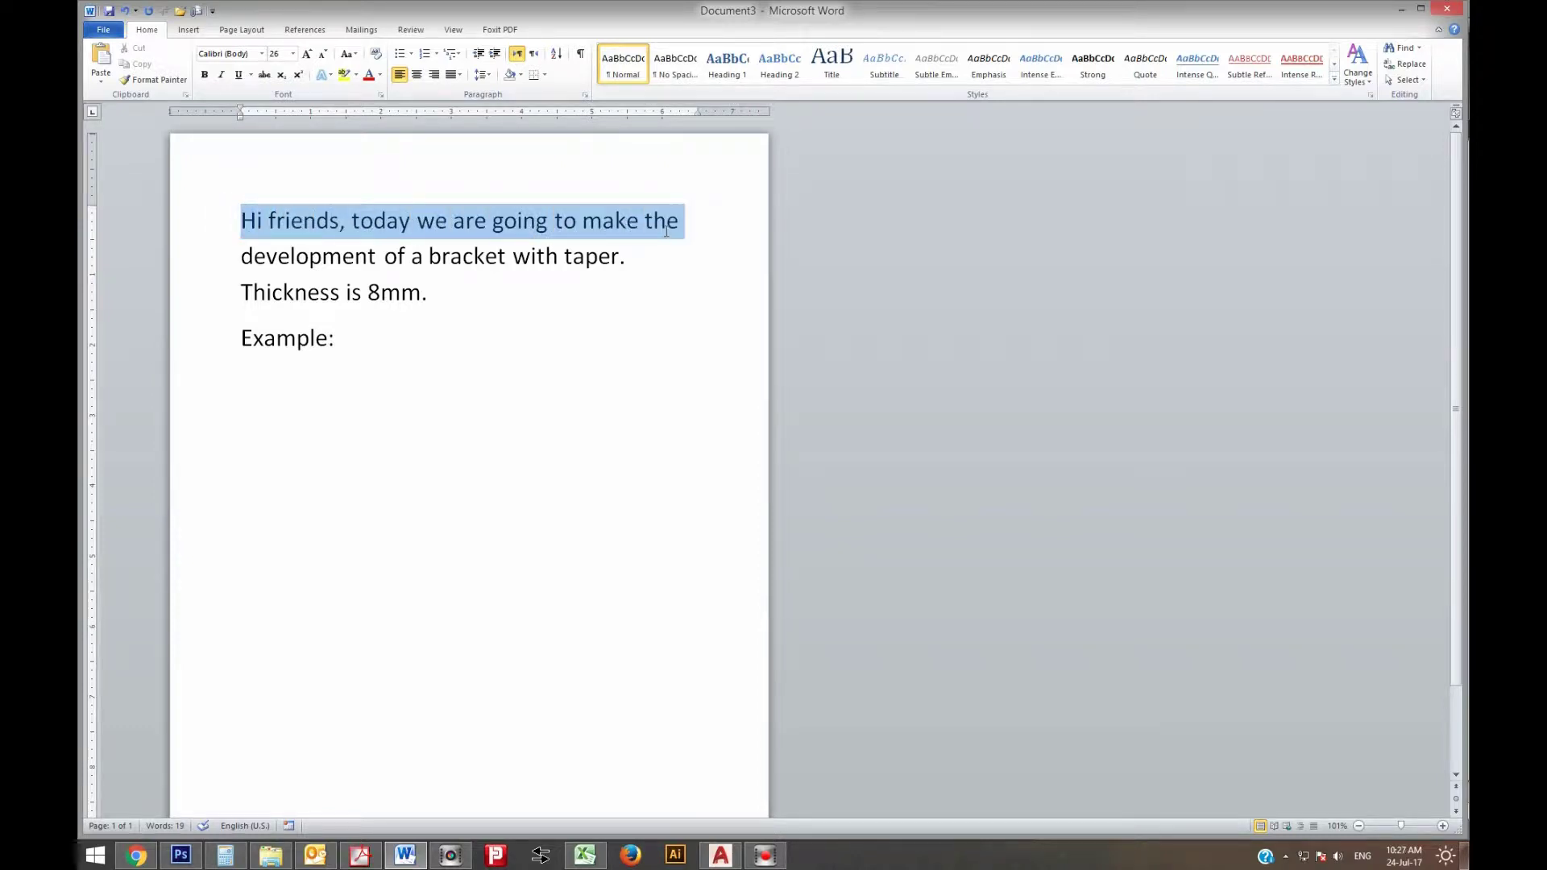
{"action": "left_click_drag", "start_coordinate": [246, 257], "coordinate": [607, 262]}
{"action": "left_click_drag", "start_coordinate": [244, 293], "coordinate": [428, 294]}
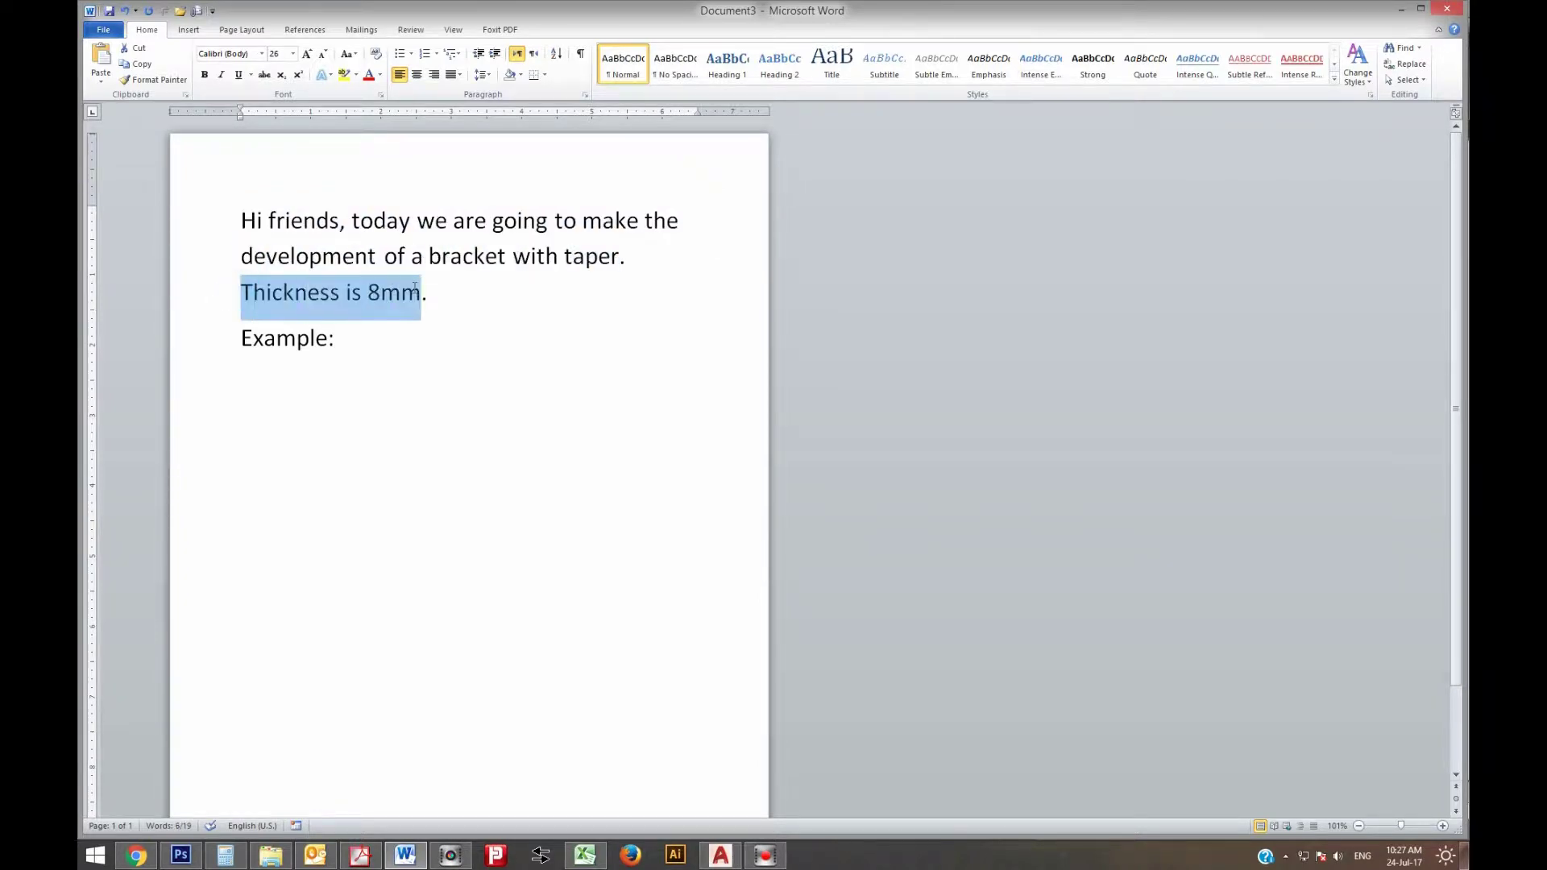
{"action": "left_click_drag", "start_coordinate": [344, 340], "coordinate": [259, 340]}
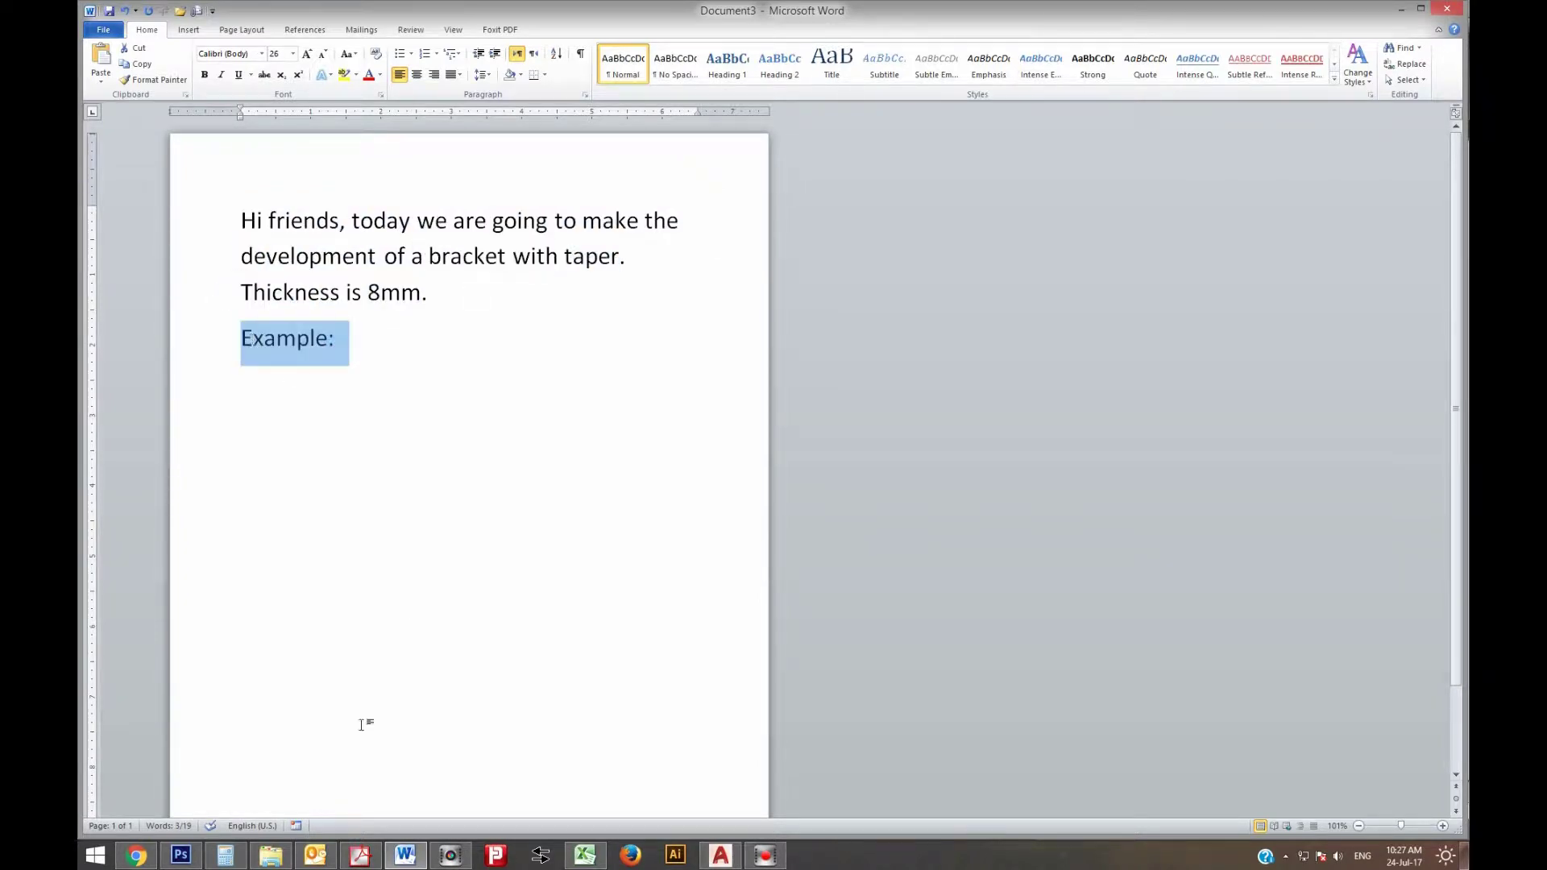
{"action": "left_click", "coordinate": [177, 861]}
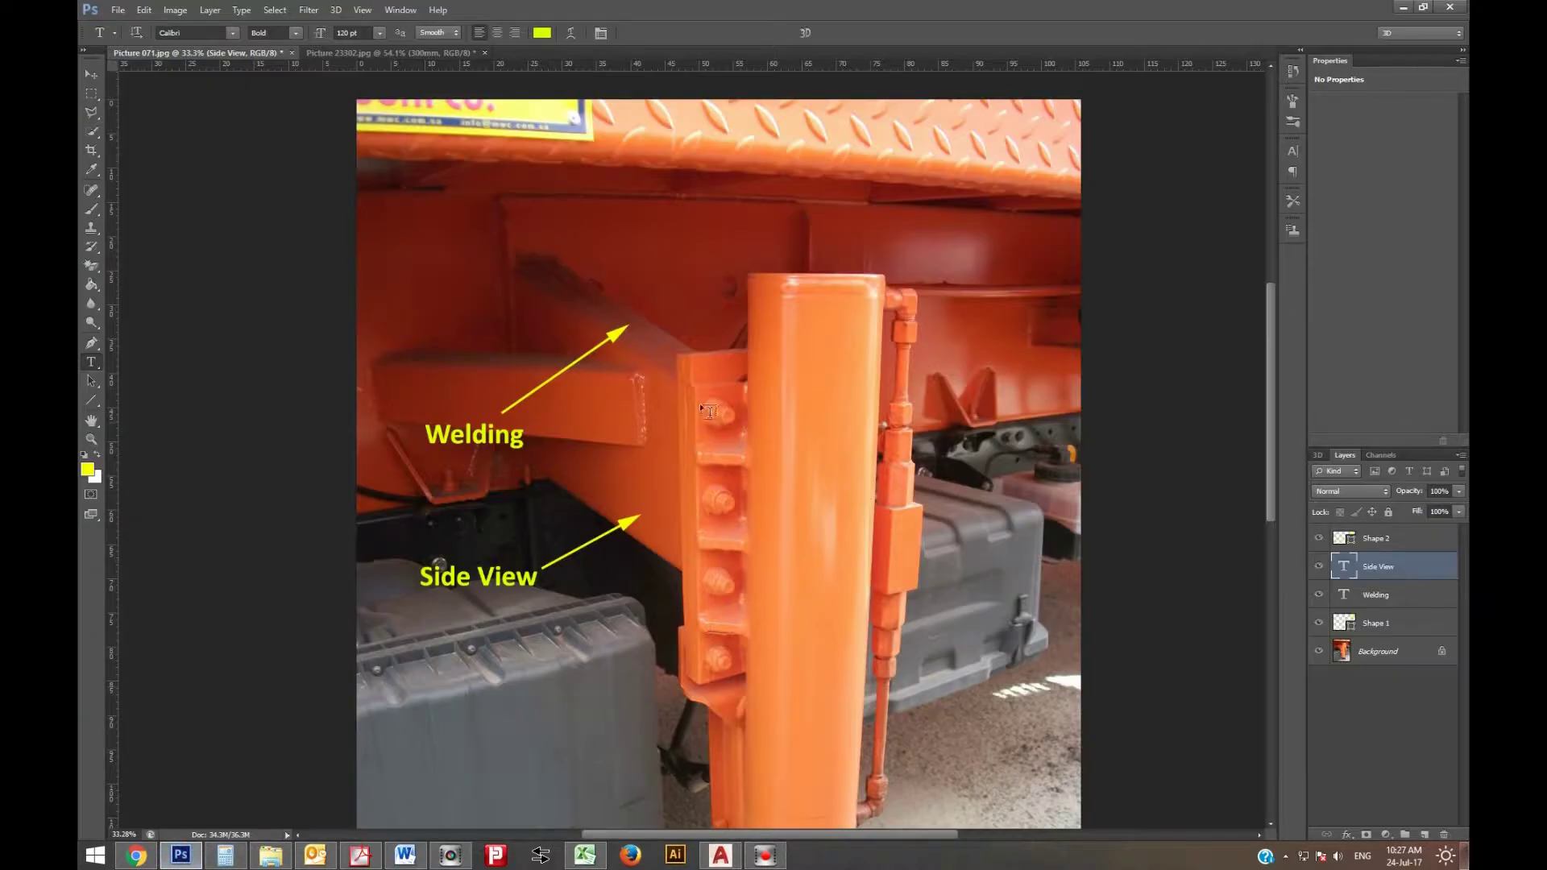
Zoom into the Side View welding photo and marquee the bracket area
{"action": "scroll", "coordinate": [621, 386], "scroll_direction": "up", "scroll_amount": 2, "text": "alt"}
{"action": "scroll", "coordinate": [596, 379], "scroll_direction": "up", "scroll_amount": 1, "text": "alt"}
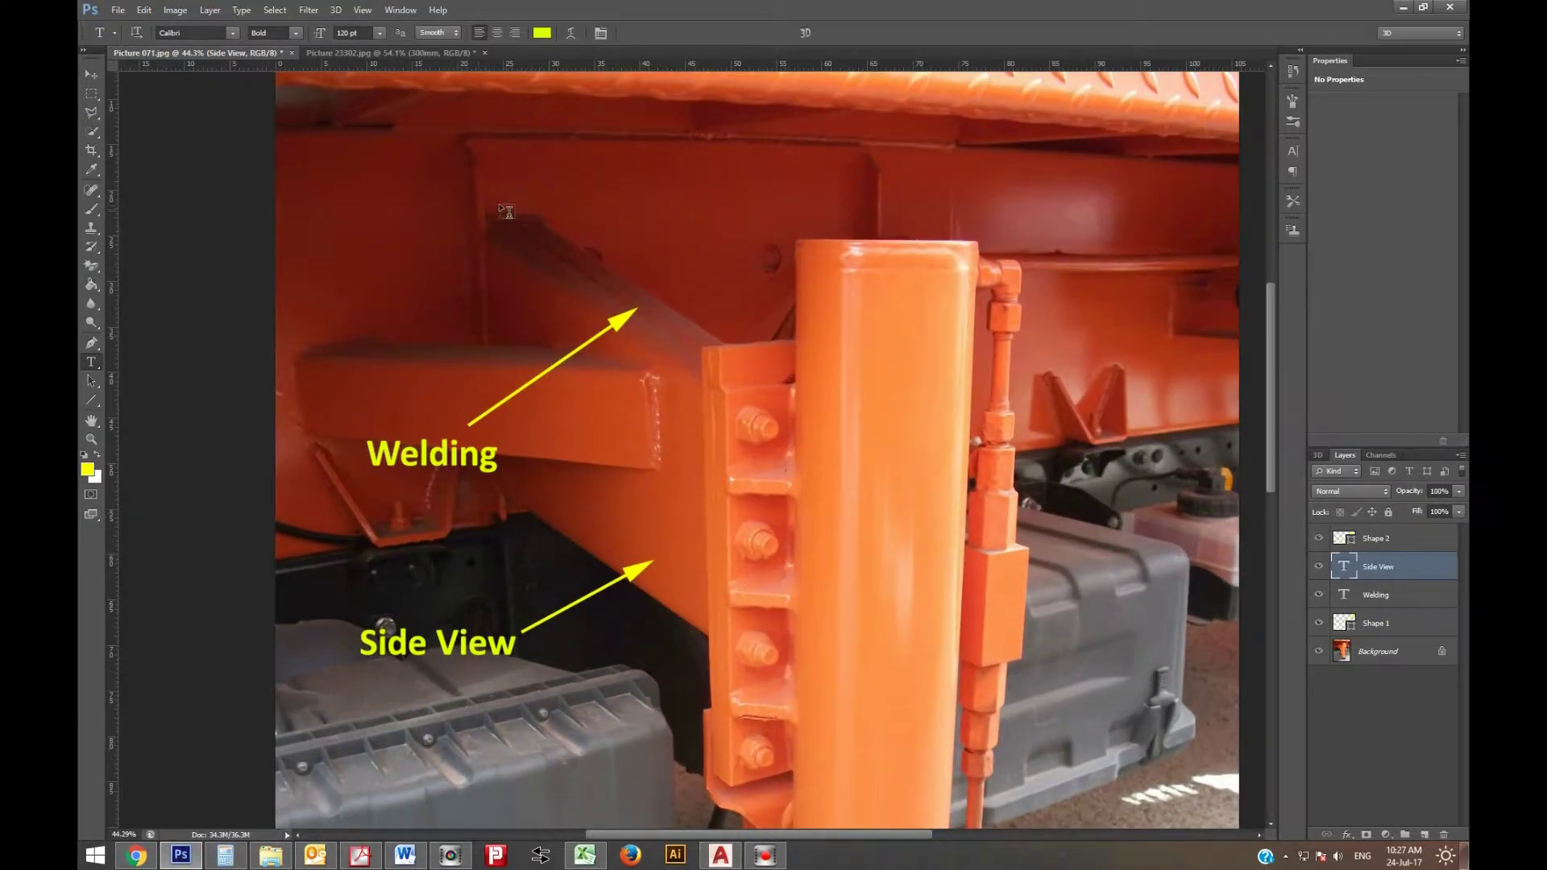
{"action": "left_click", "coordinate": [83, 94]}
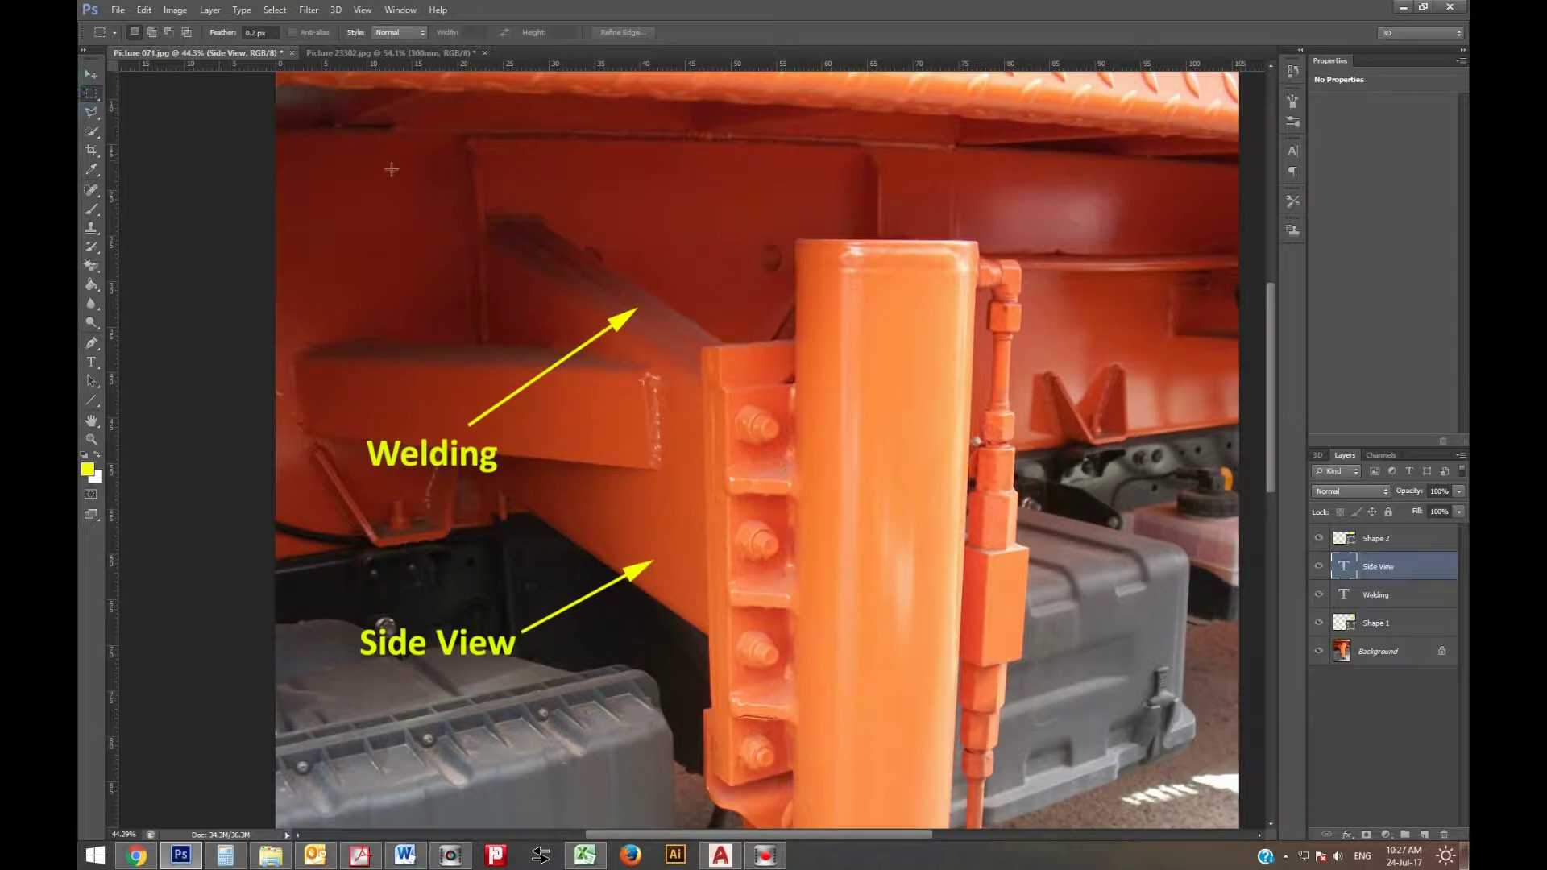
{"action": "left_click_drag", "start_coordinate": [385, 161], "coordinate": [844, 677]}
Marquee the 300mm dimension on the second bracket photo, then return to AutoCAD
{"action": "key", "text": "ctrl+Tab"}
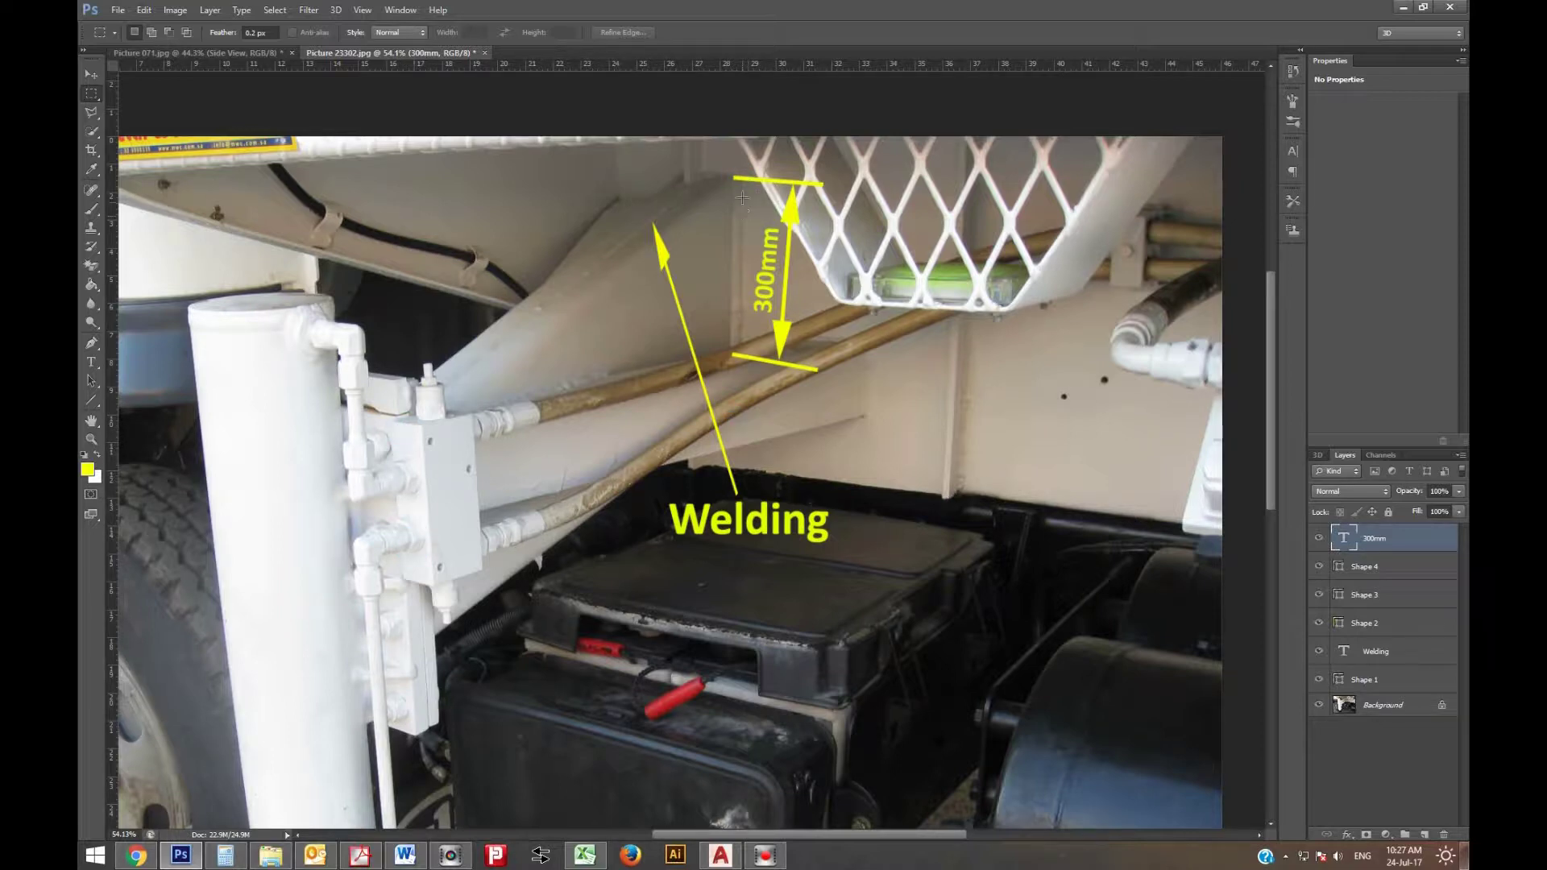
{"action": "left_click_drag", "start_coordinate": [734, 217], "coordinate": [795, 323]}
{"action": "left_click", "coordinate": [710, 857]}
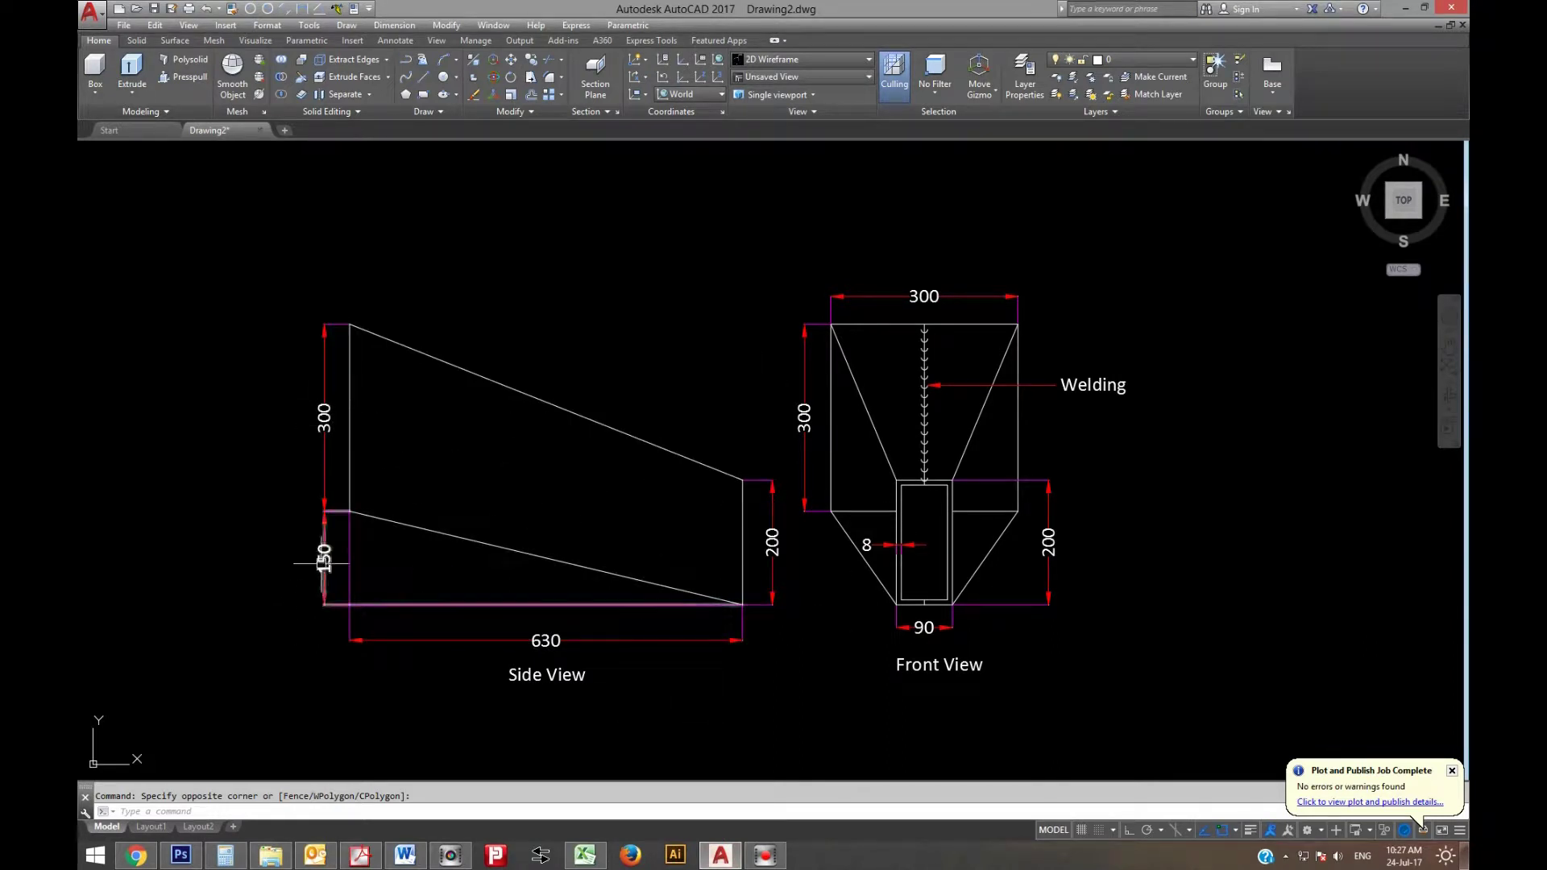
{"action": "left_click", "coordinate": [515, 676]}
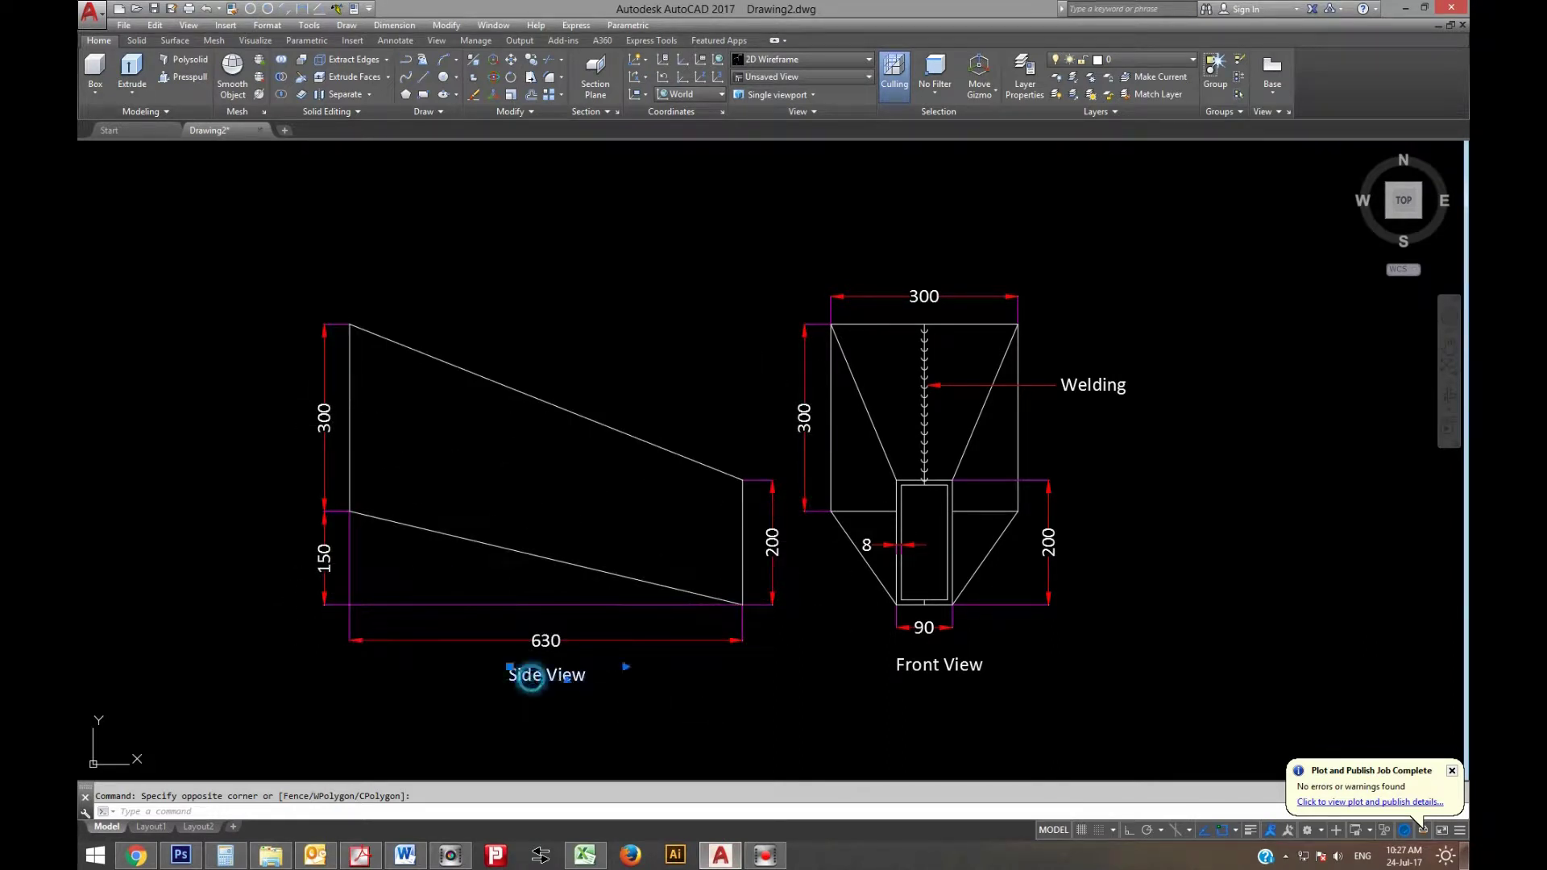
{"action": "left_click", "coordinate": [966, 669]}
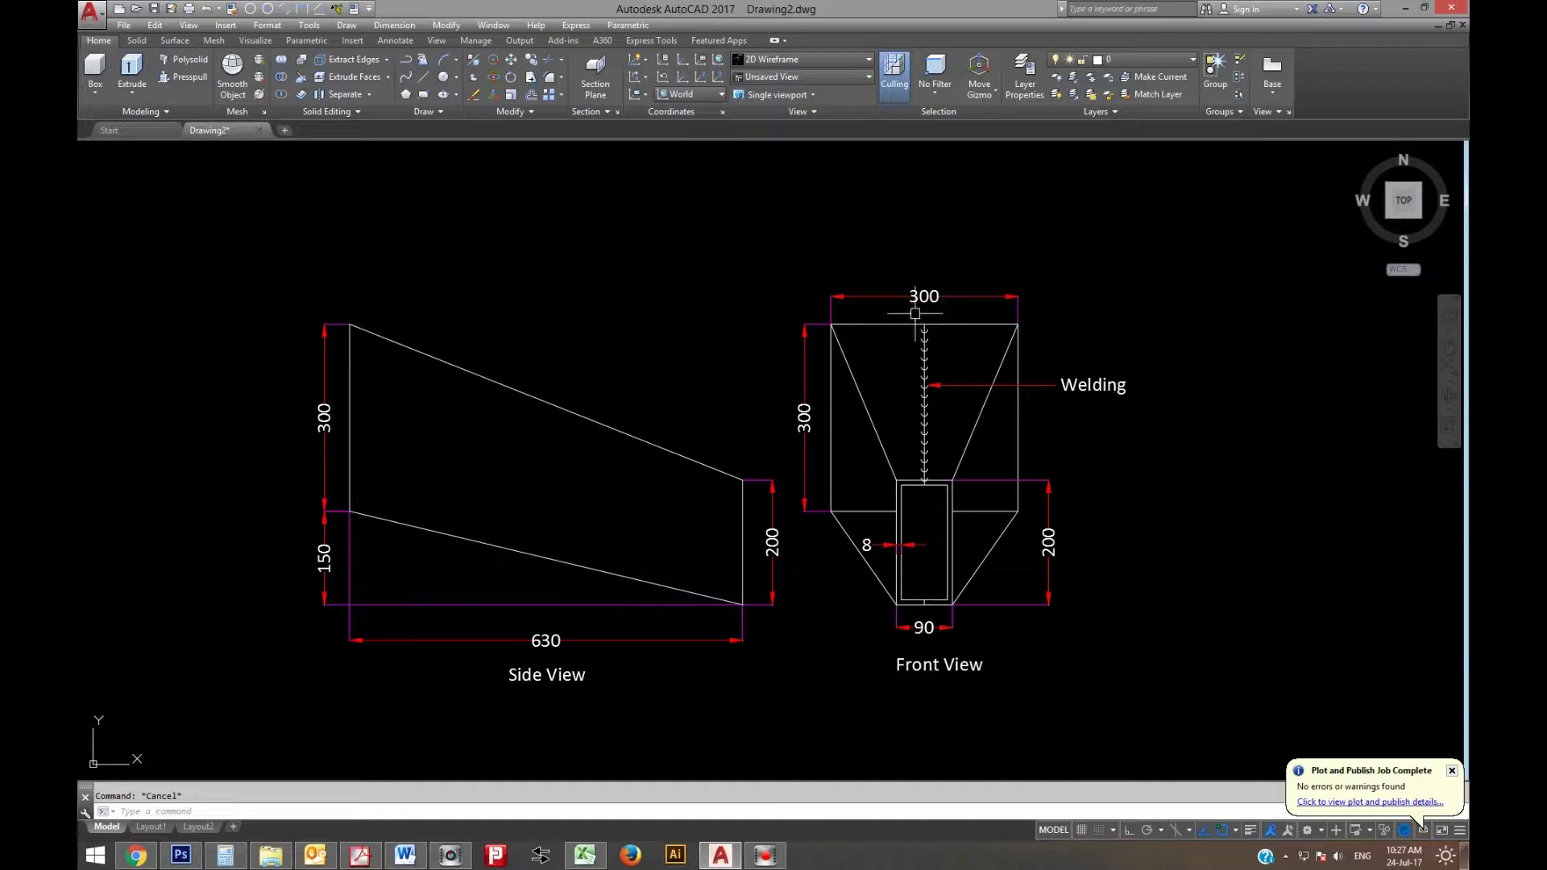
{"action": "left_click", "coordinate": [925, 354]}
{"action": "left_click", "coordinate": [942, 519]}
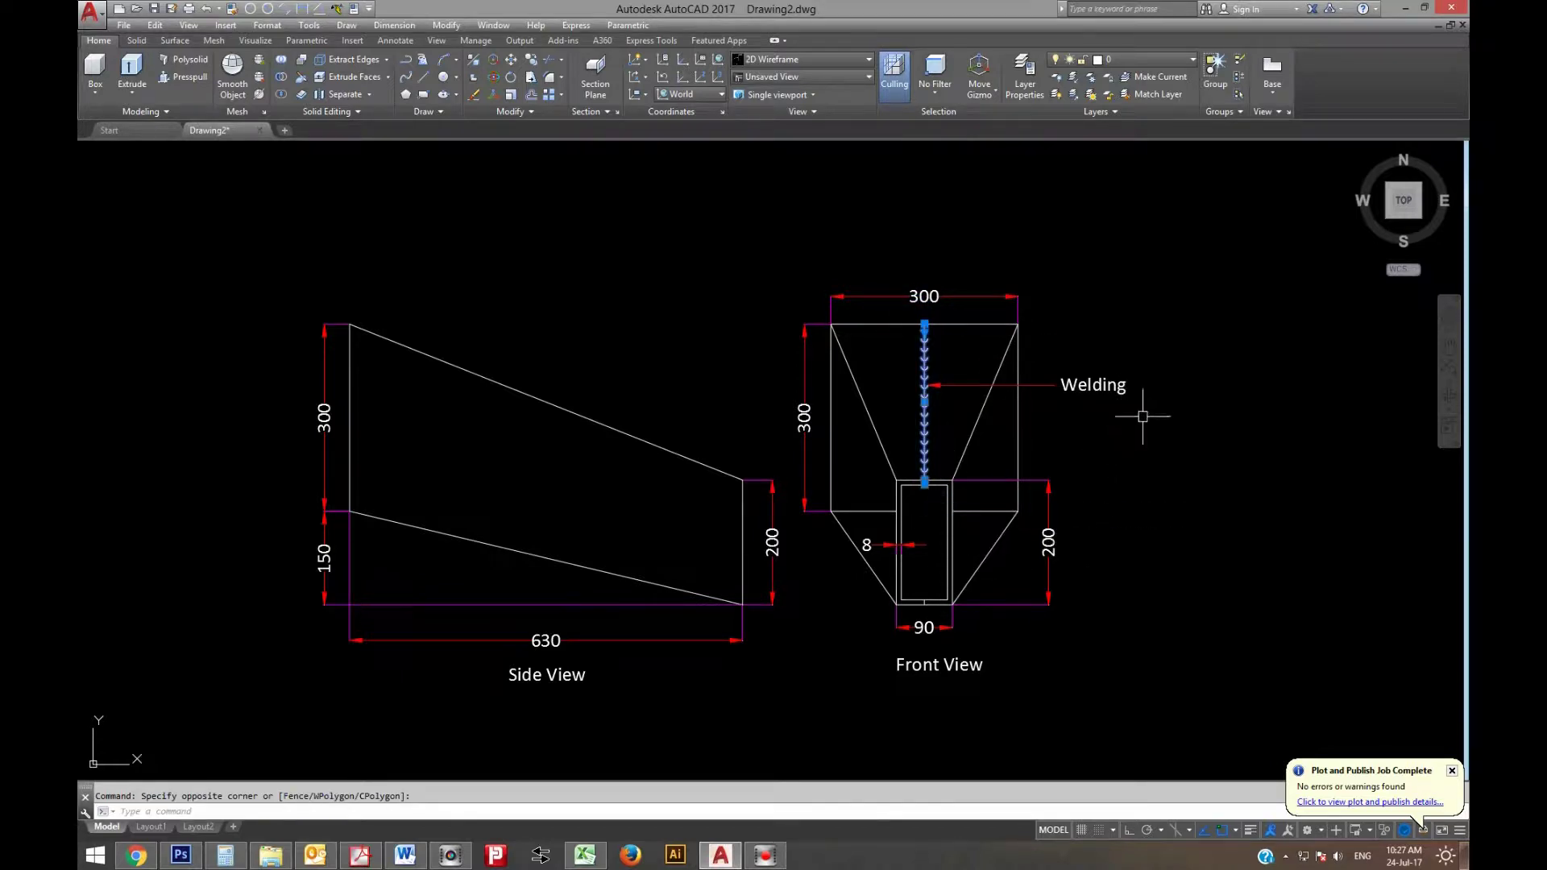
{"action": "key", "text": "Escape"}
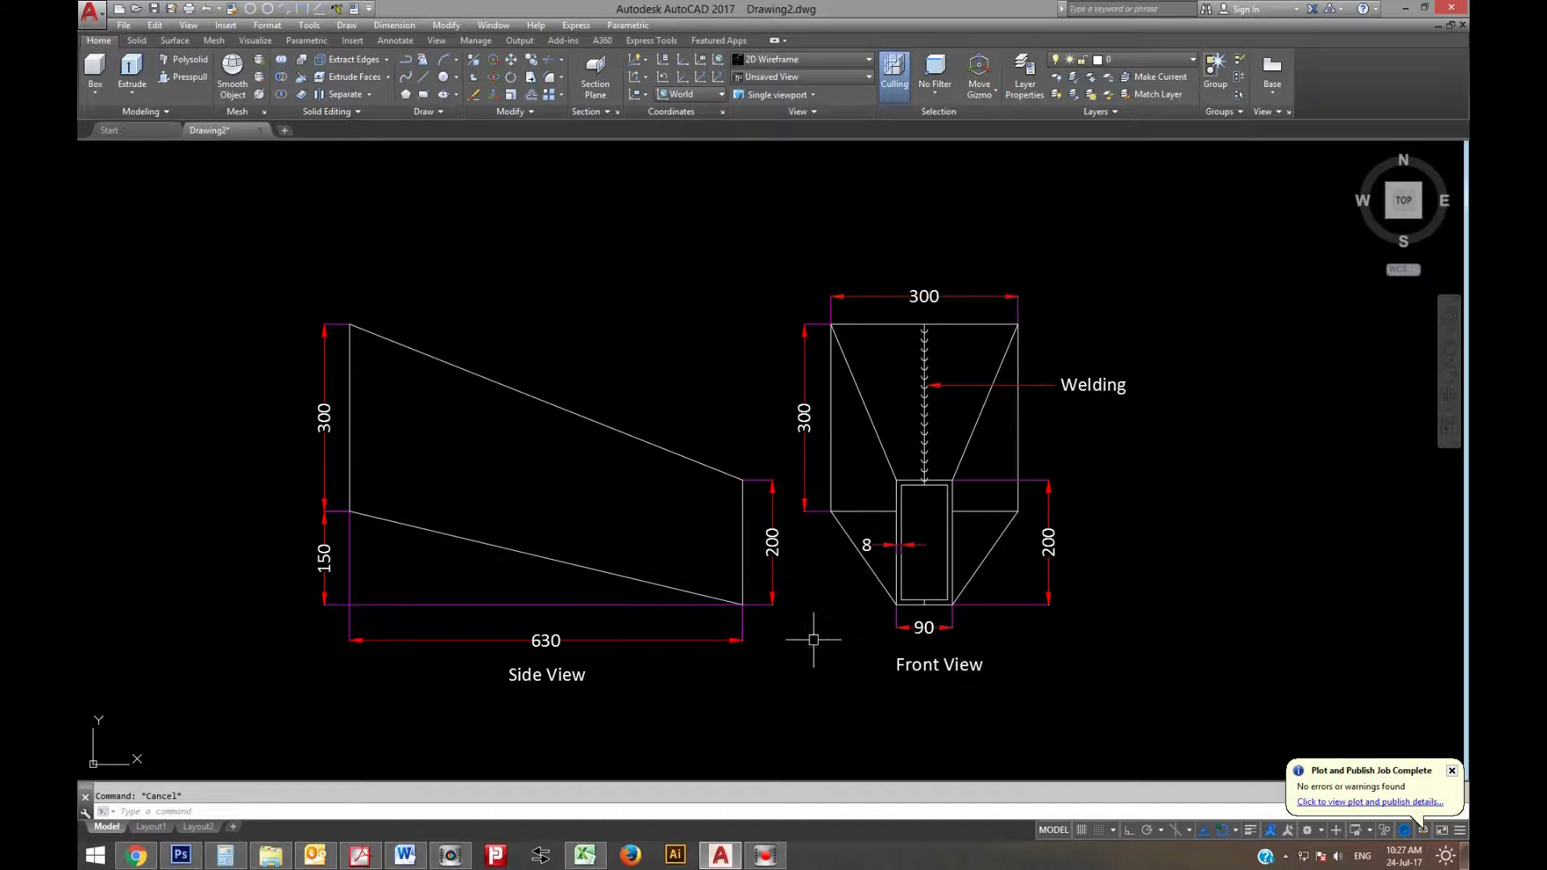
Copy the side view's three tapered edges to the right of the front view
{"action": "type", "text": "o"}
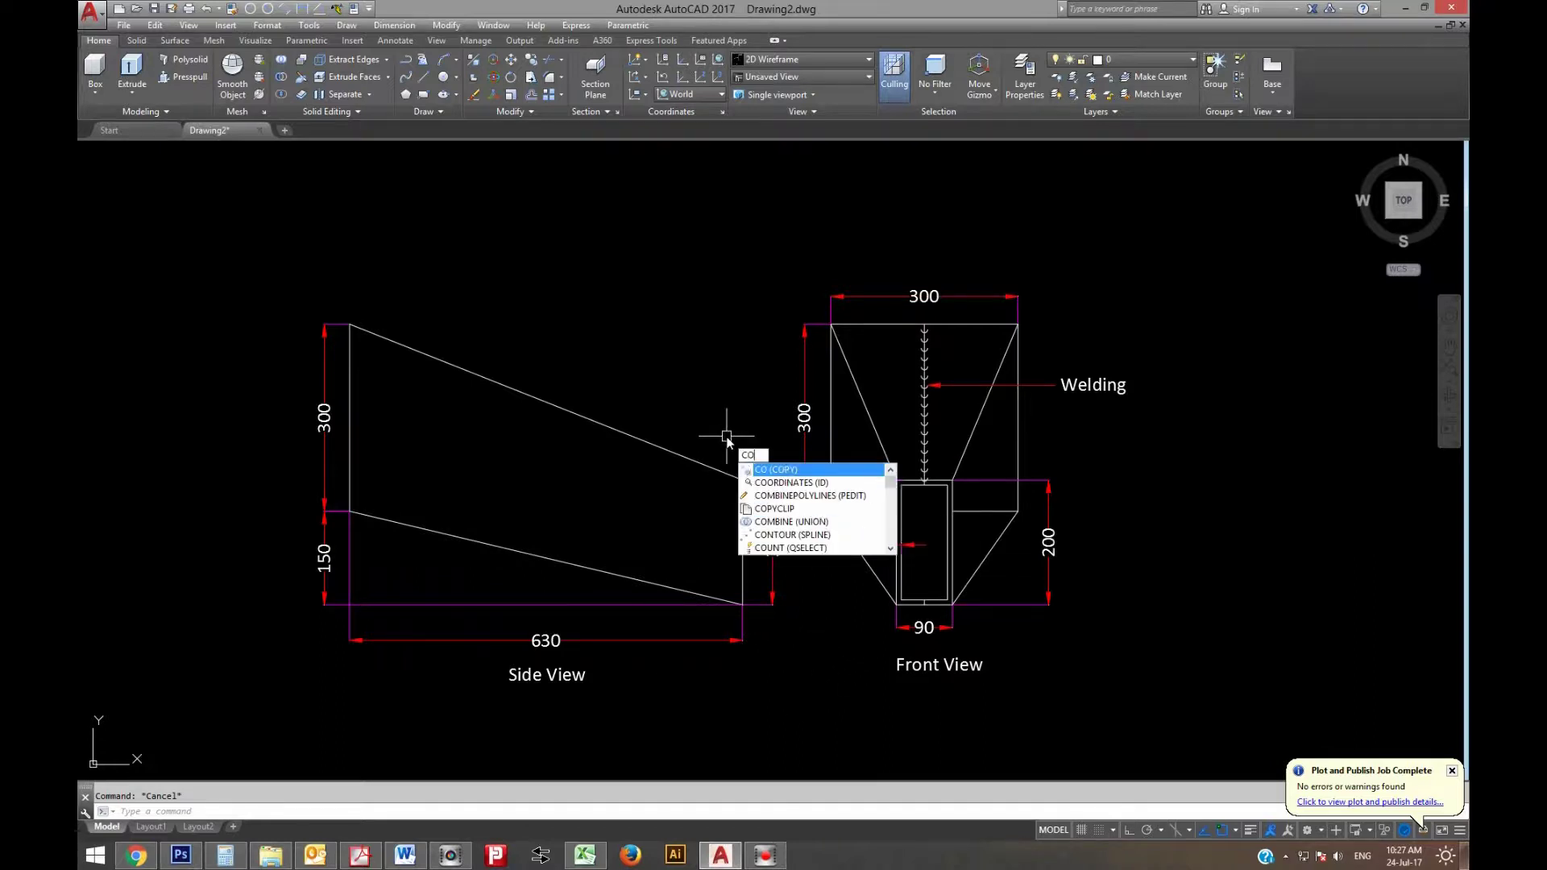
{"action": "key", "text": "Return"}
{"action": "left_click", "coordinate": [651, 442]}
{"action": "left_click", "coordinate": [350, 349]}
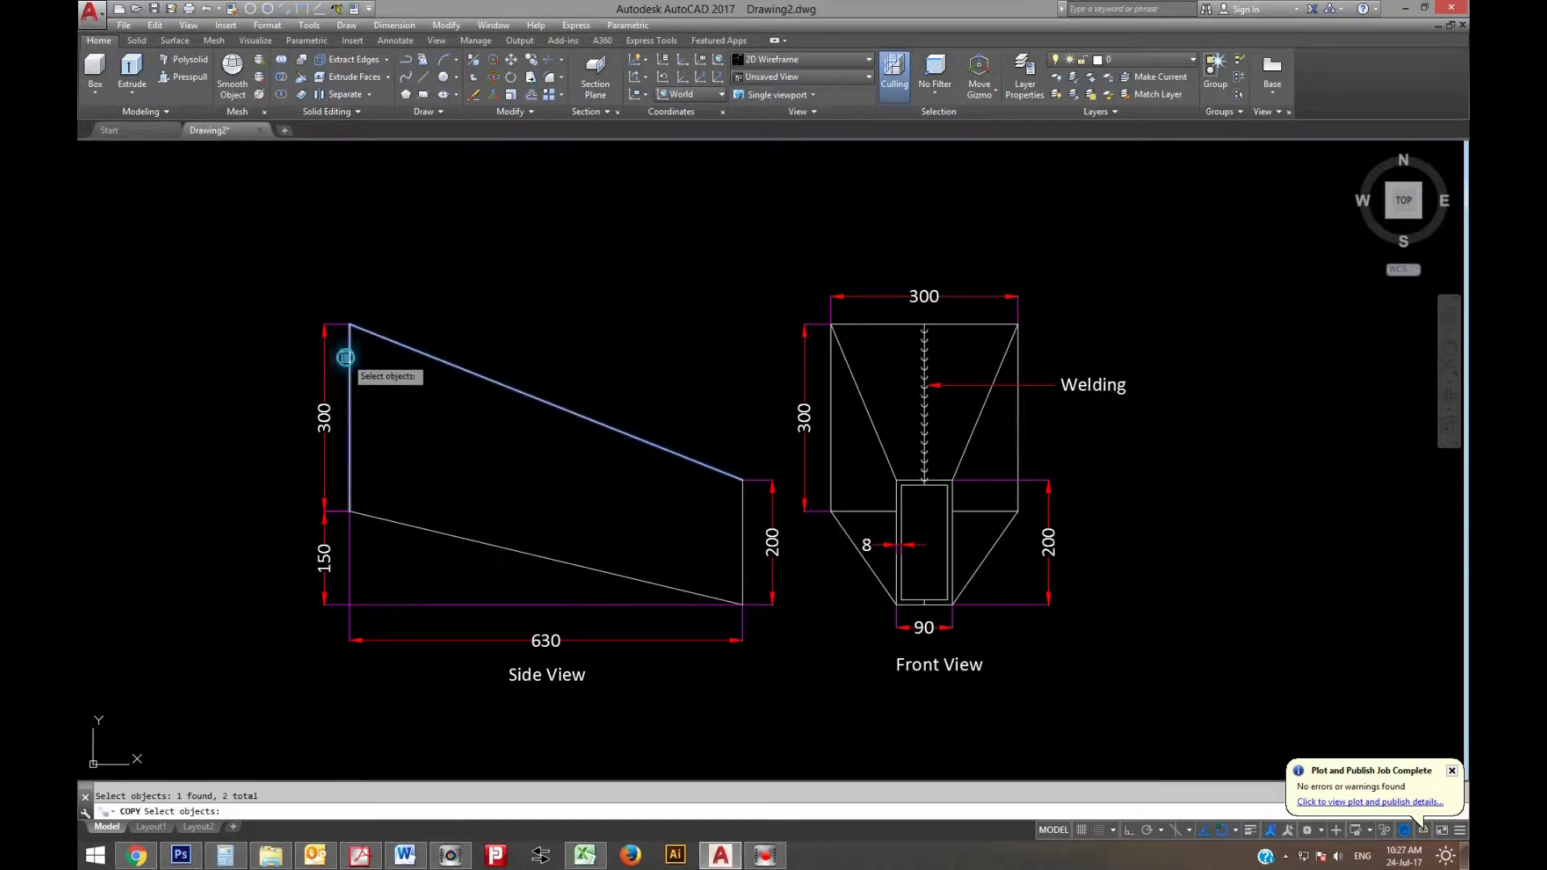
{"action": "left_click", "coordinate": [408, 525]}
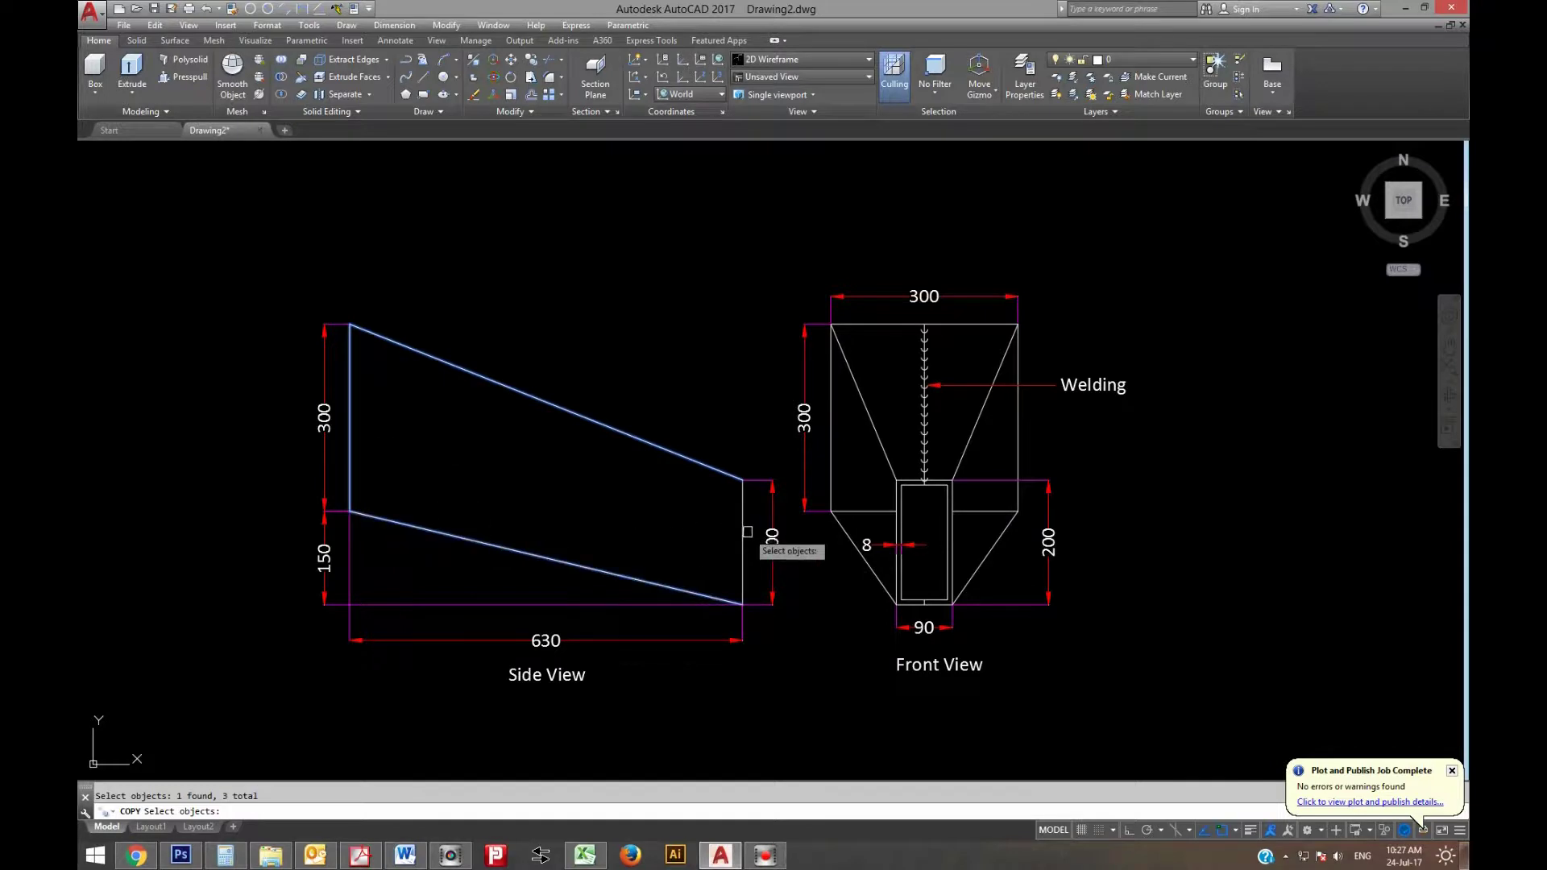
{"action": "key", "text": "Return"}
{"action": "left_click", "coordinate": [594, 459]}
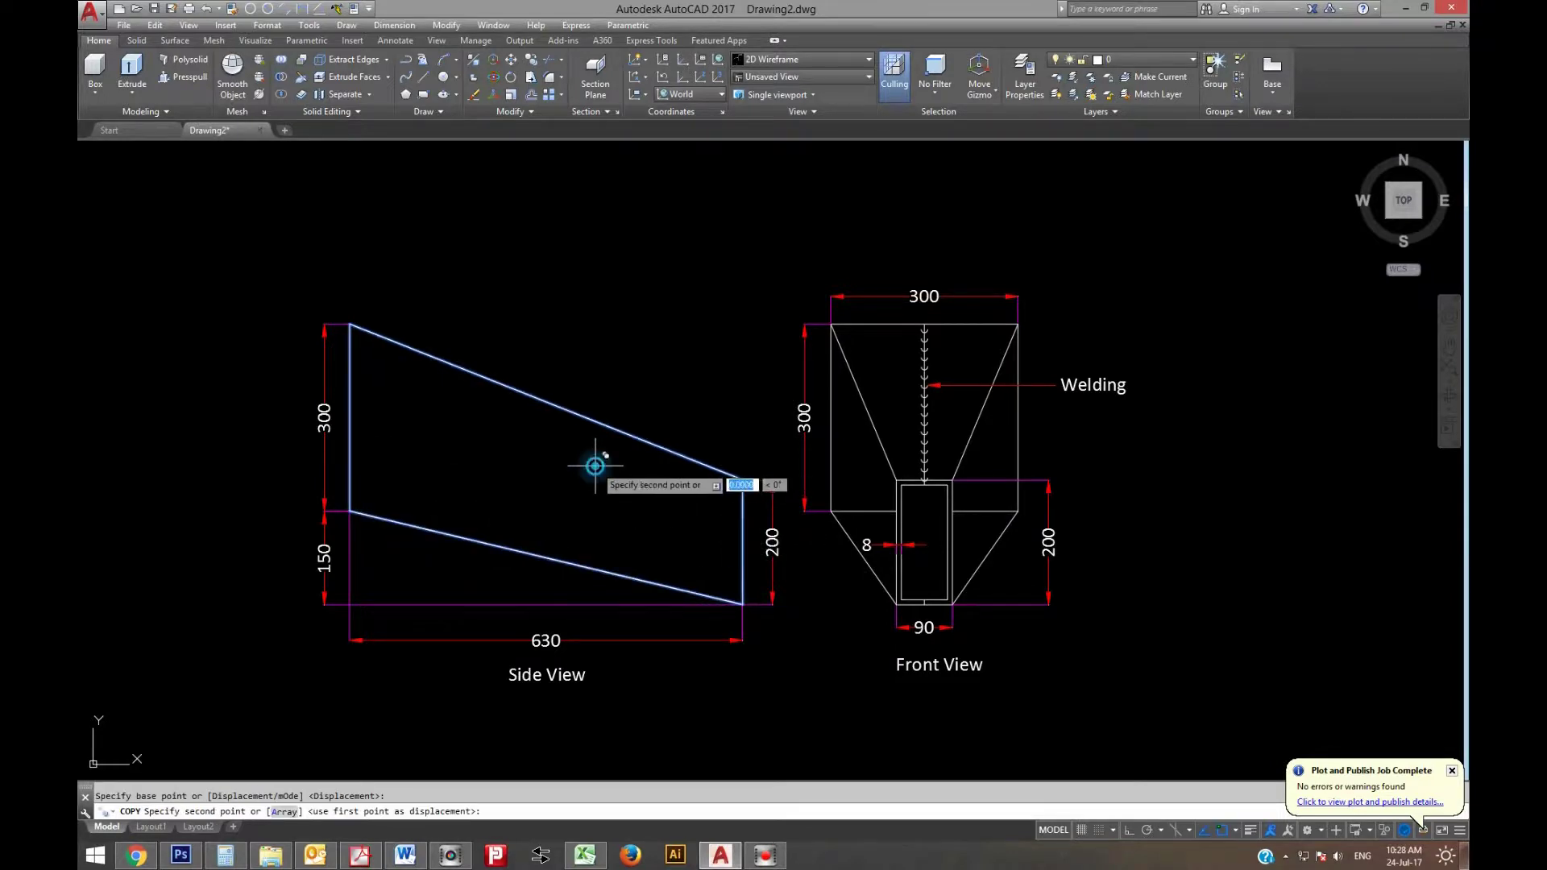
{"action": "scroll", "coordinate": [459, 457], "scroll_direction": "down", "scroll_amount": 4}
{"action": "left_click", "coordinate": [945, 450]}
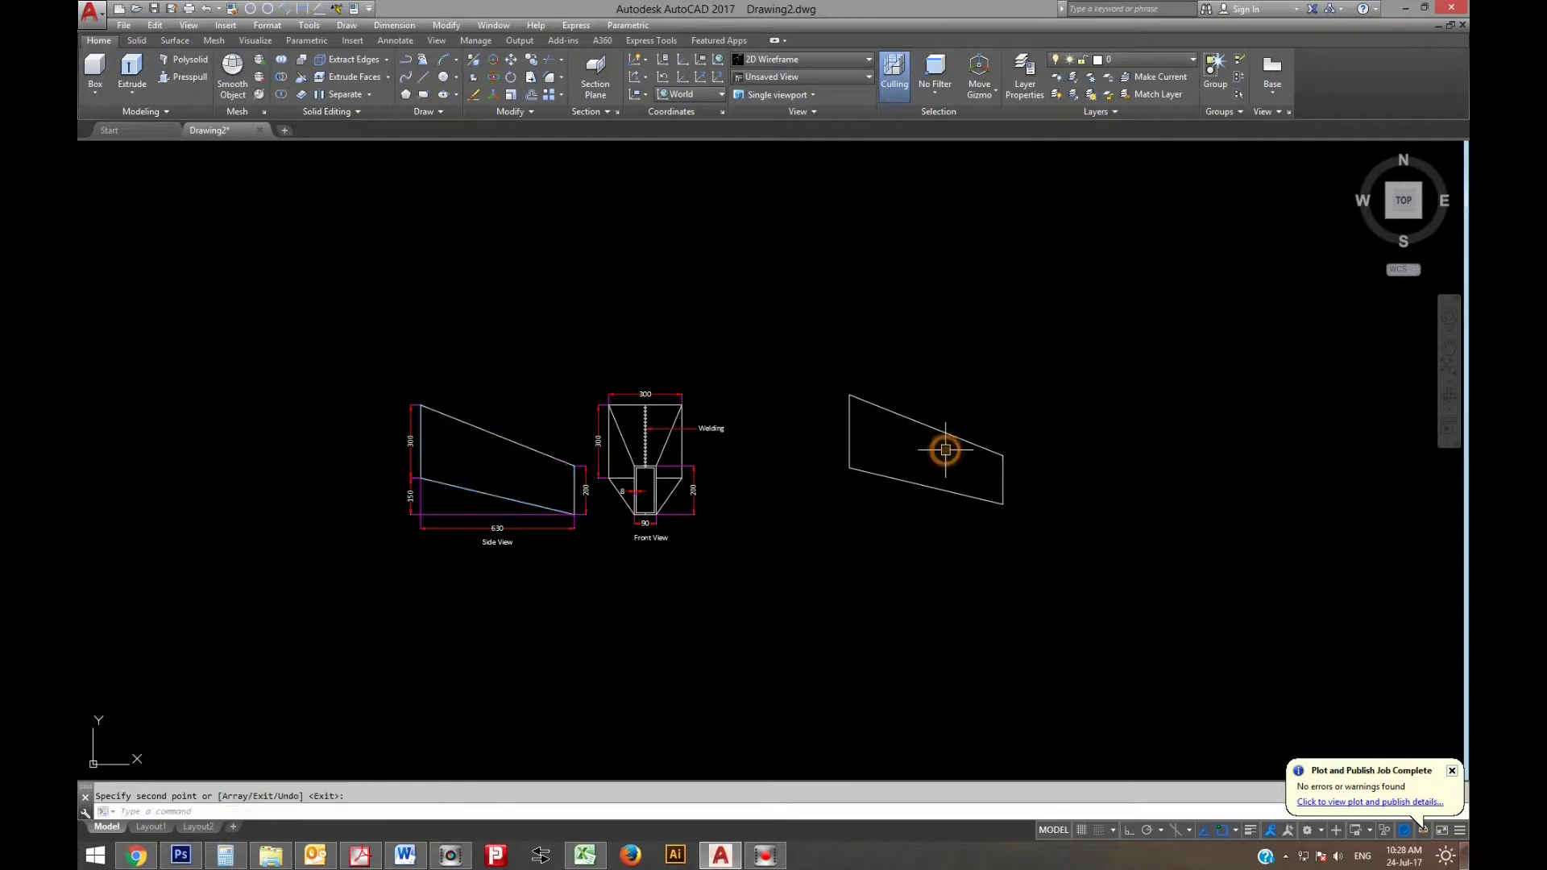
{"action": "key", "text": "Escape"}
Copy the duplicated outline to the clipboard and start a new blank drawing
{"action": "left_click", "coordinate": [155, 25]}
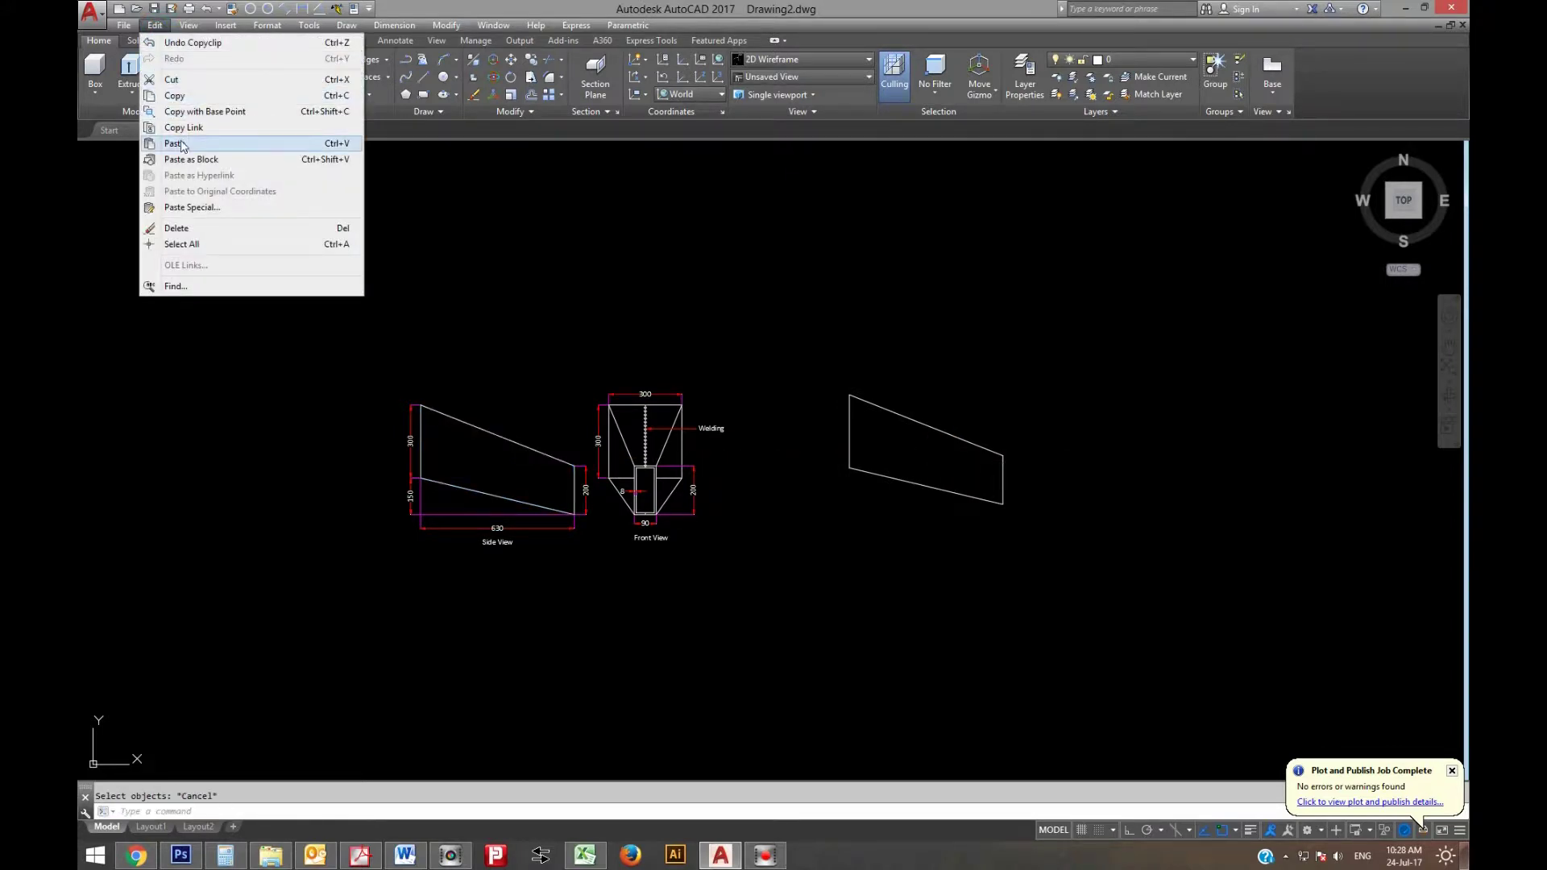
{"action": "left_click", "coordinate": [173, 97]}
{"action": "left_click", "coordinate": [1068, 532]}
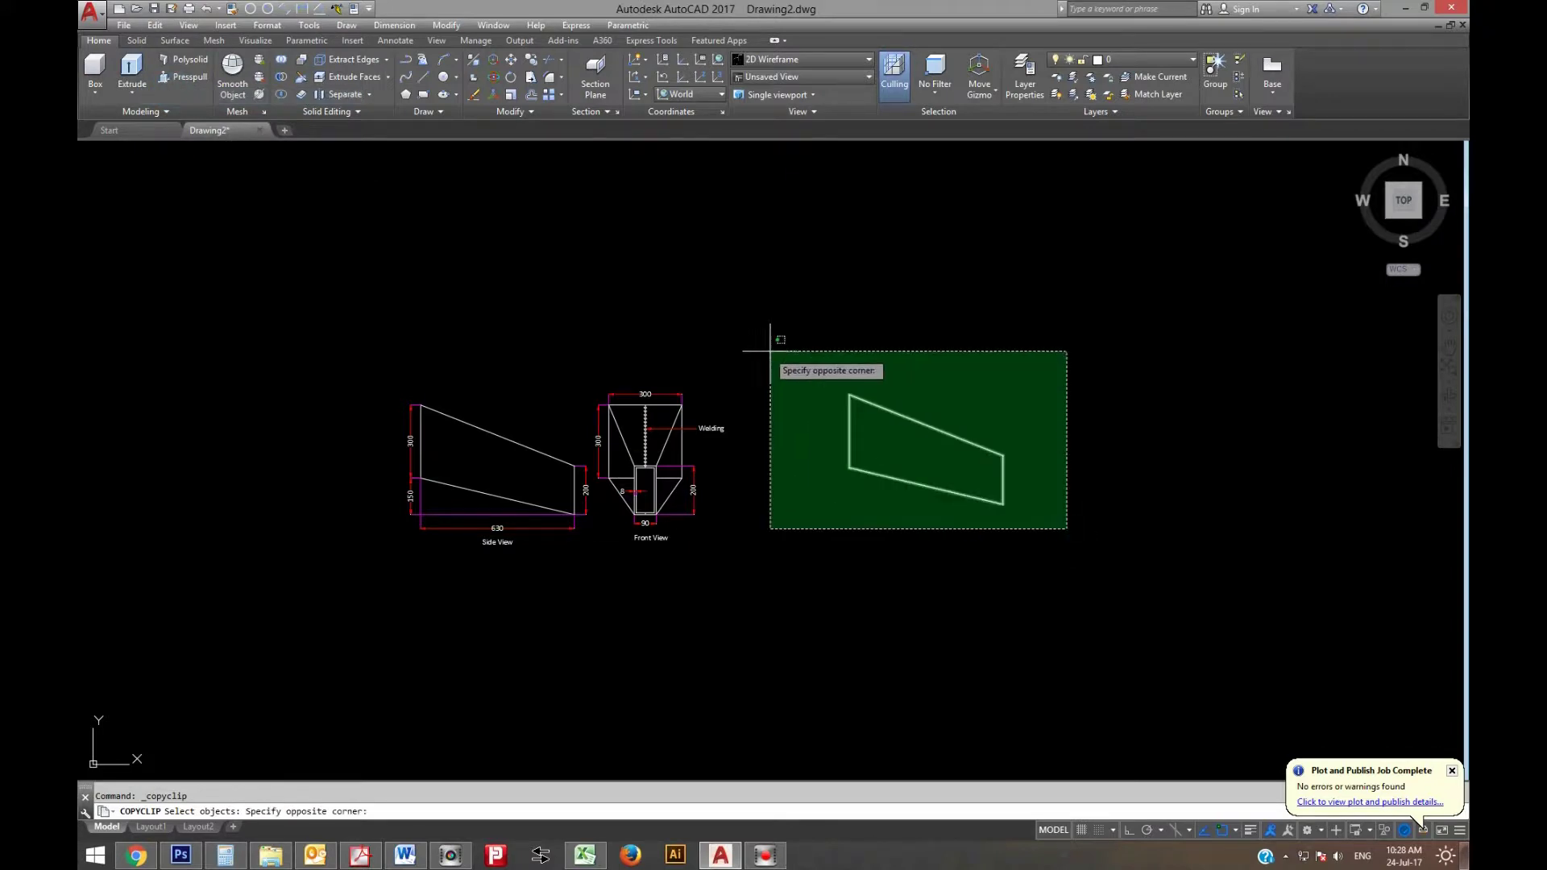
{"action": "left_click", "coordinate": [802, 348]}
{"action": "key", "text": "Return"}
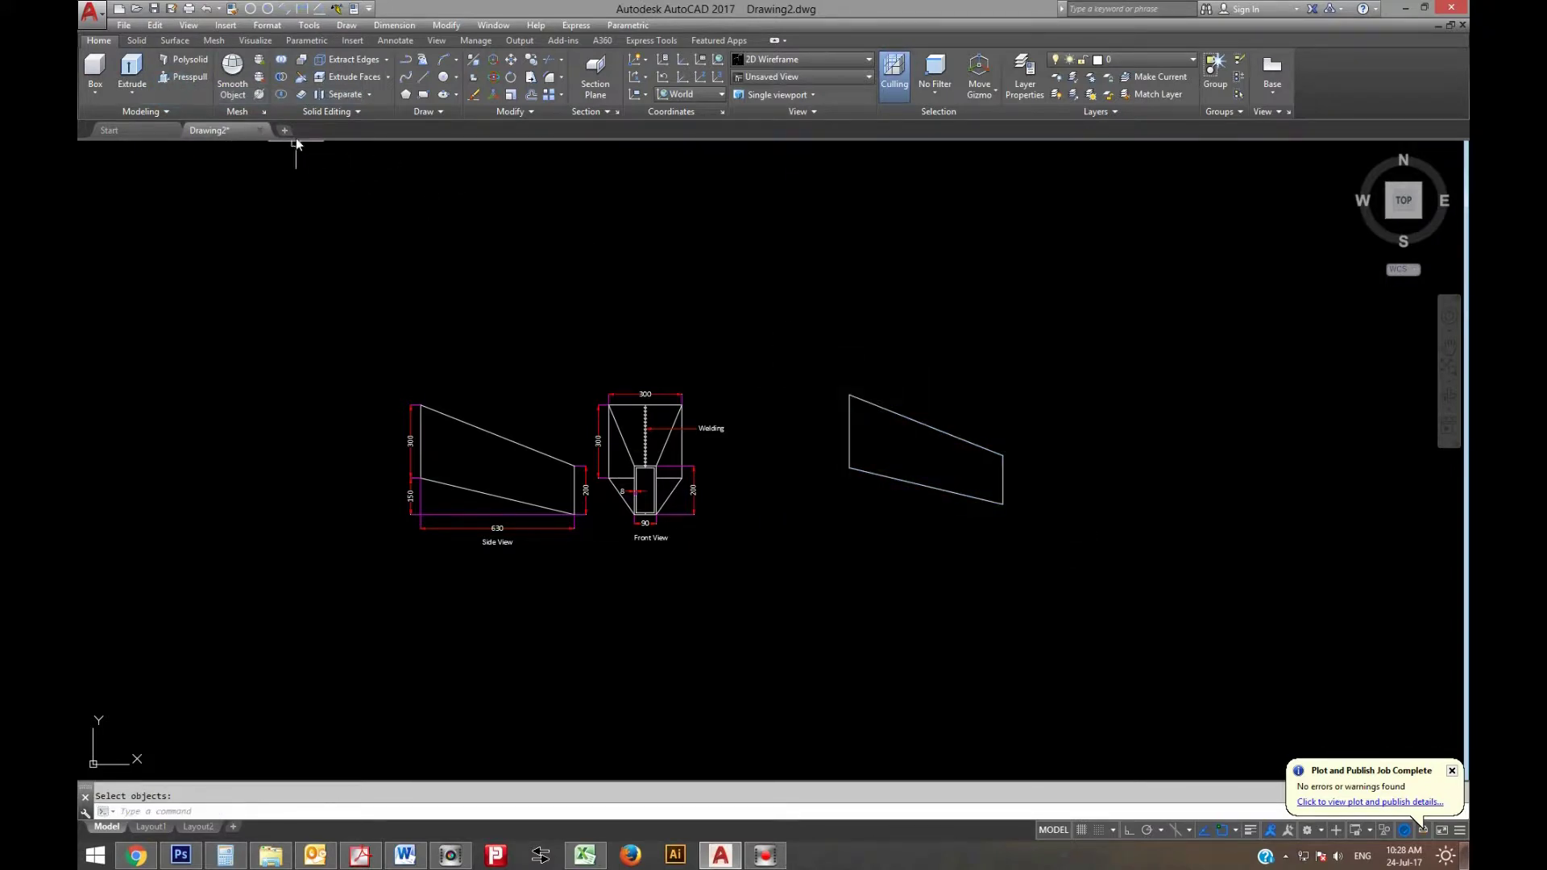
{"action": "left_click", "coordinate": [283, 130]}
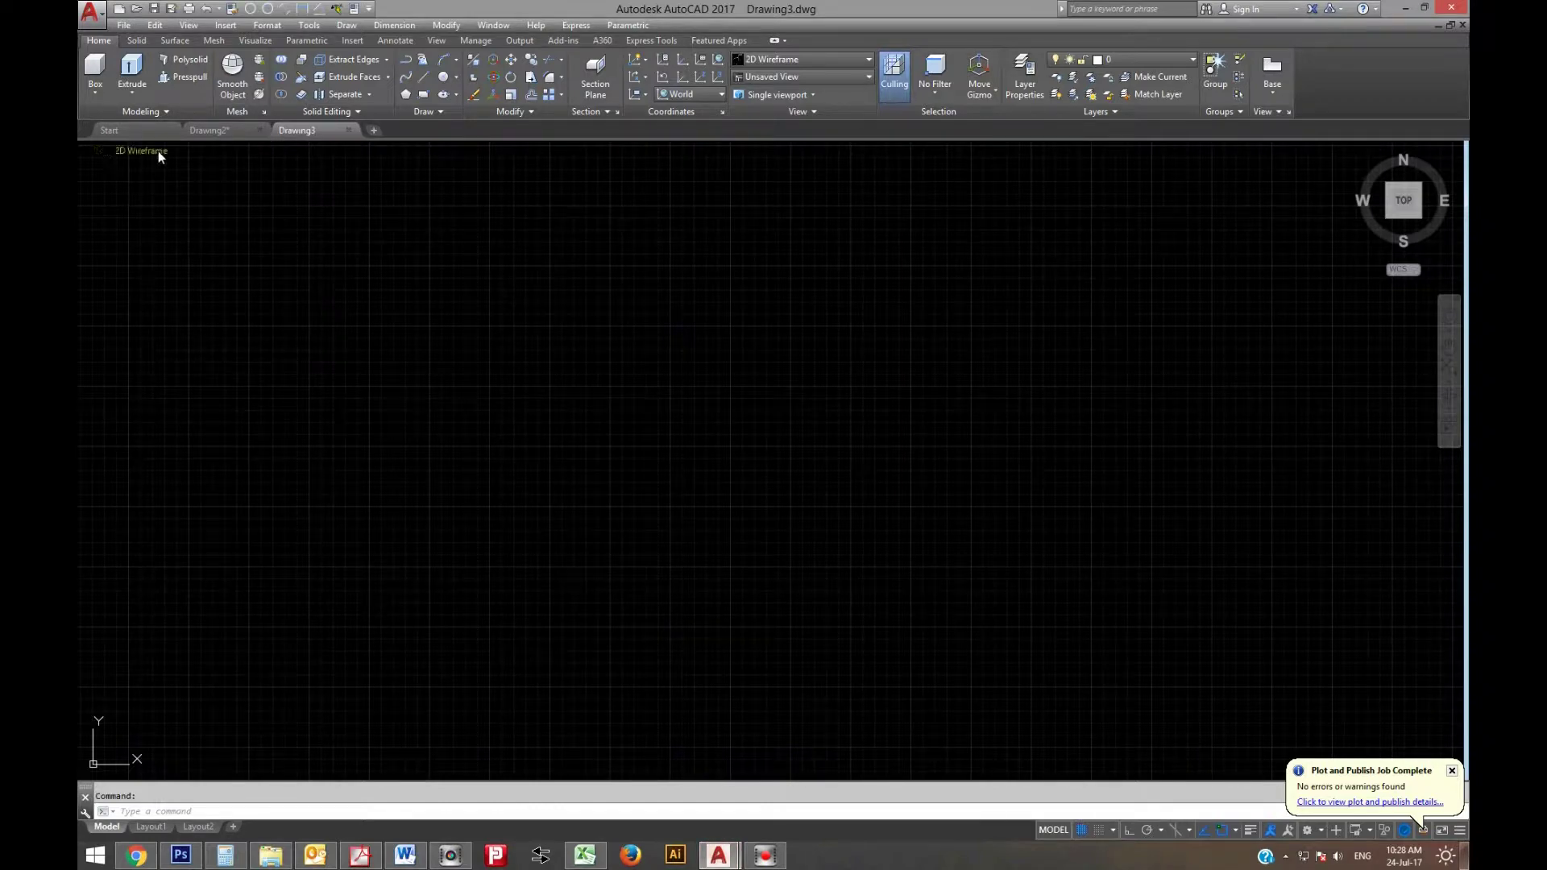
Switch to SW Isometric, define a vertical three-point UCS, and paste the tapered outline
{"action": "left_click", "coordinate": [98, 152]}
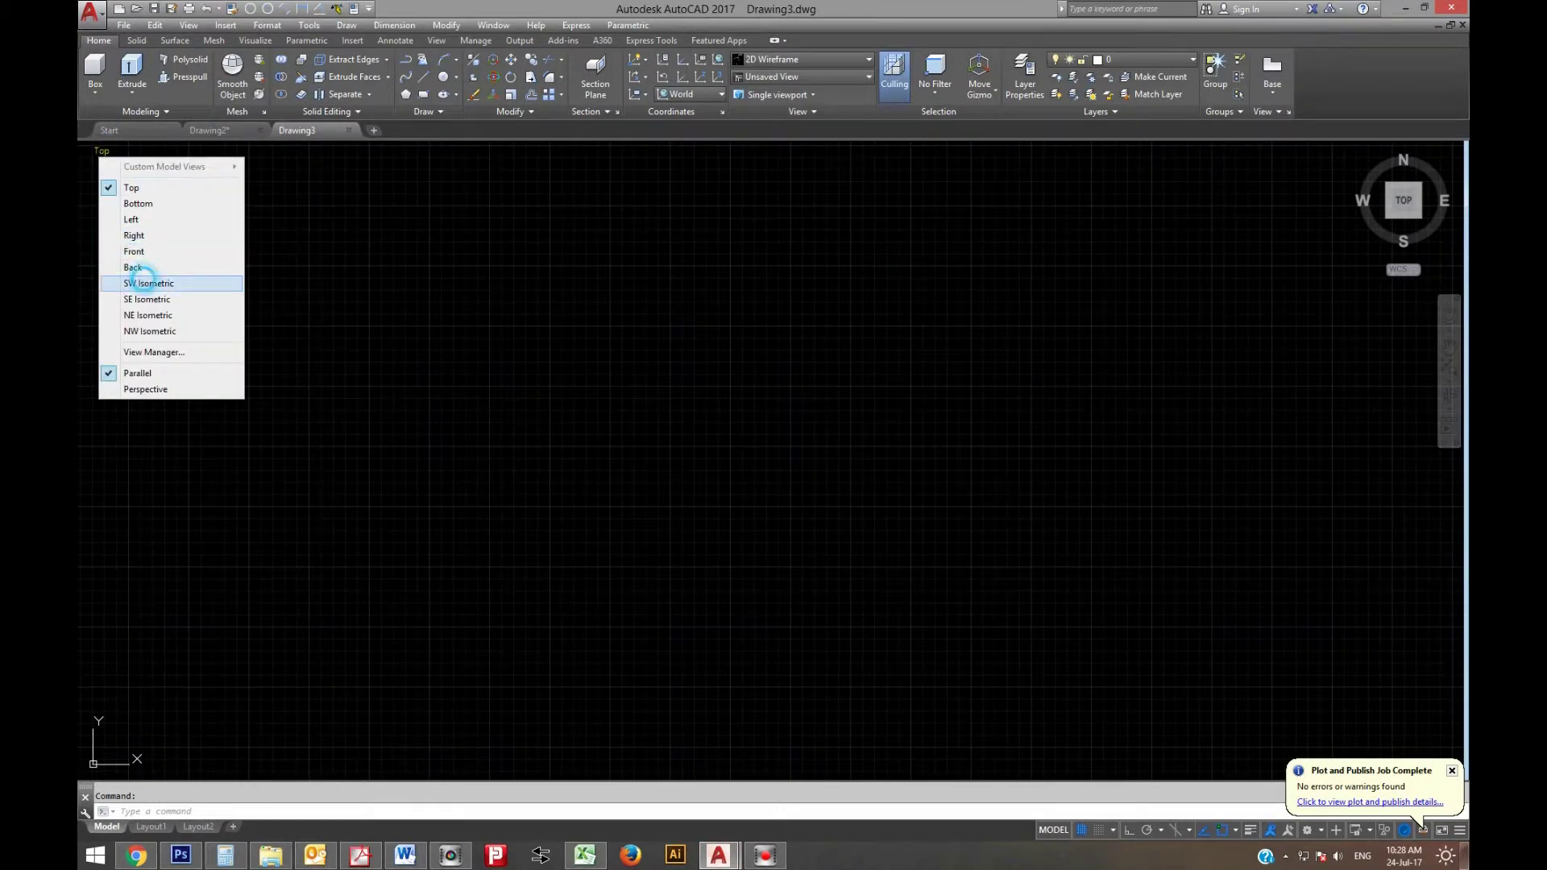
{"action": "left_click", "coordinate": [147, 280]}
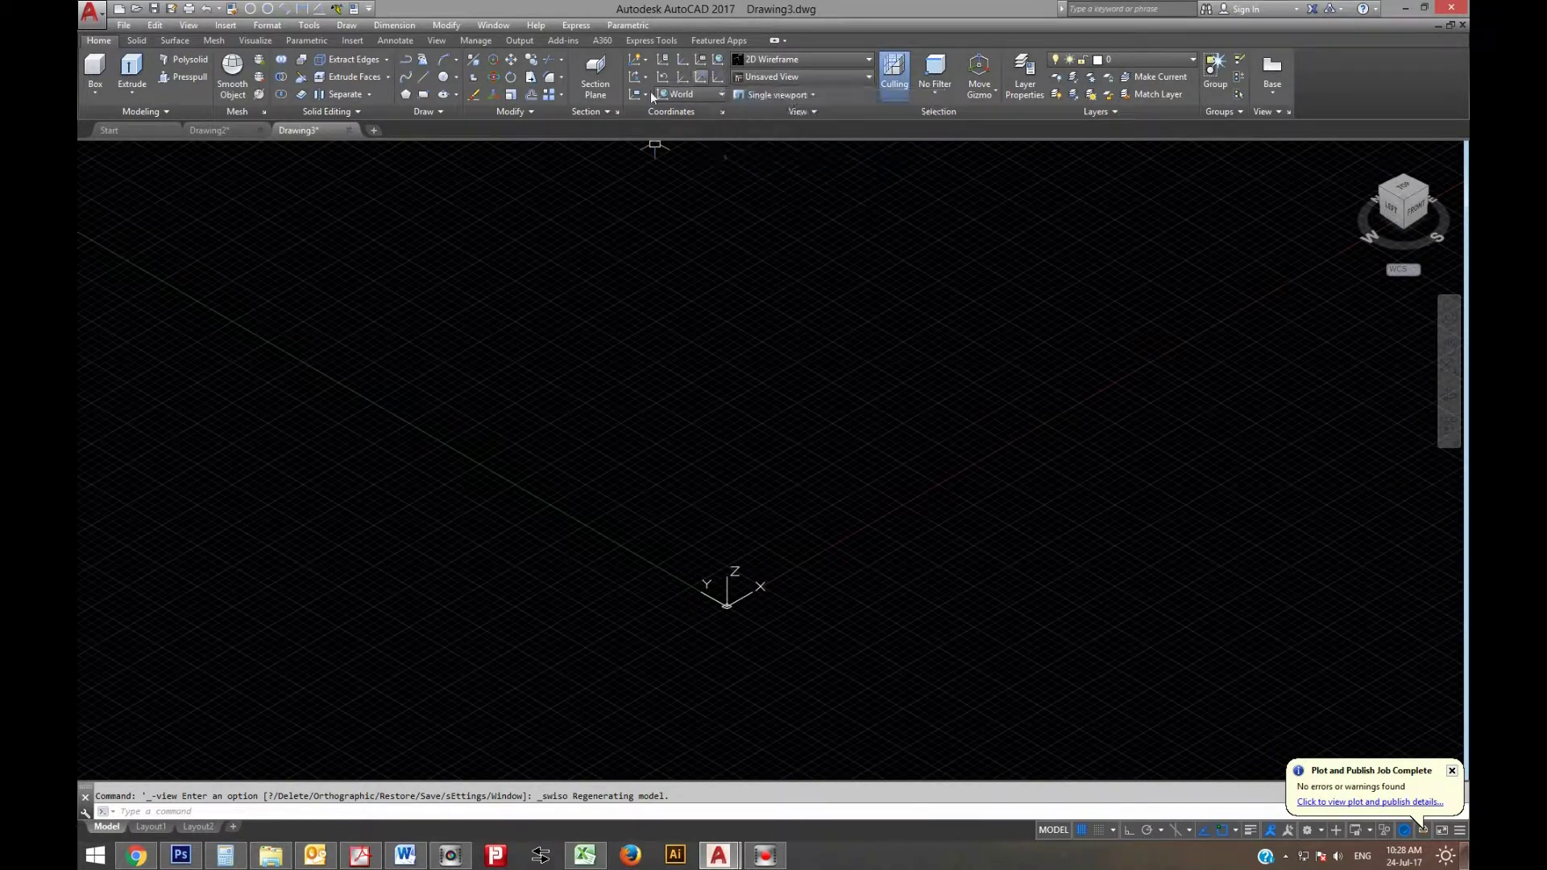
{"action": "left_click", "coordinate": [714, 79]}
{"action": "left_click", "coordinate": [576, 388]}
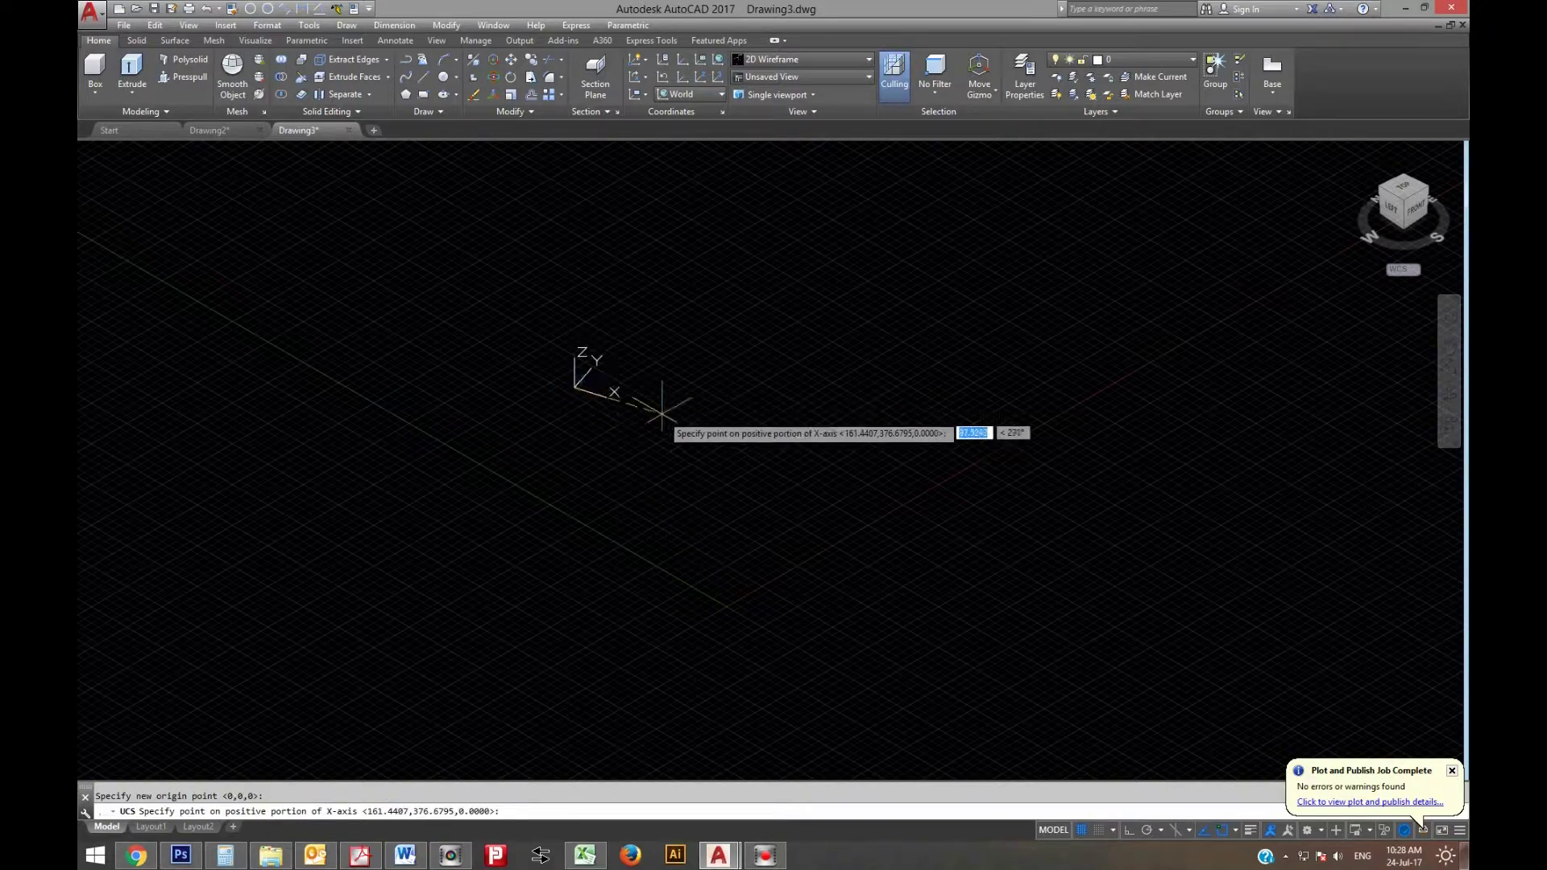
{"action": "left_click", "coordinate": [718, 480]}
{"action": "left_click", "coordinate": [572, 252]}
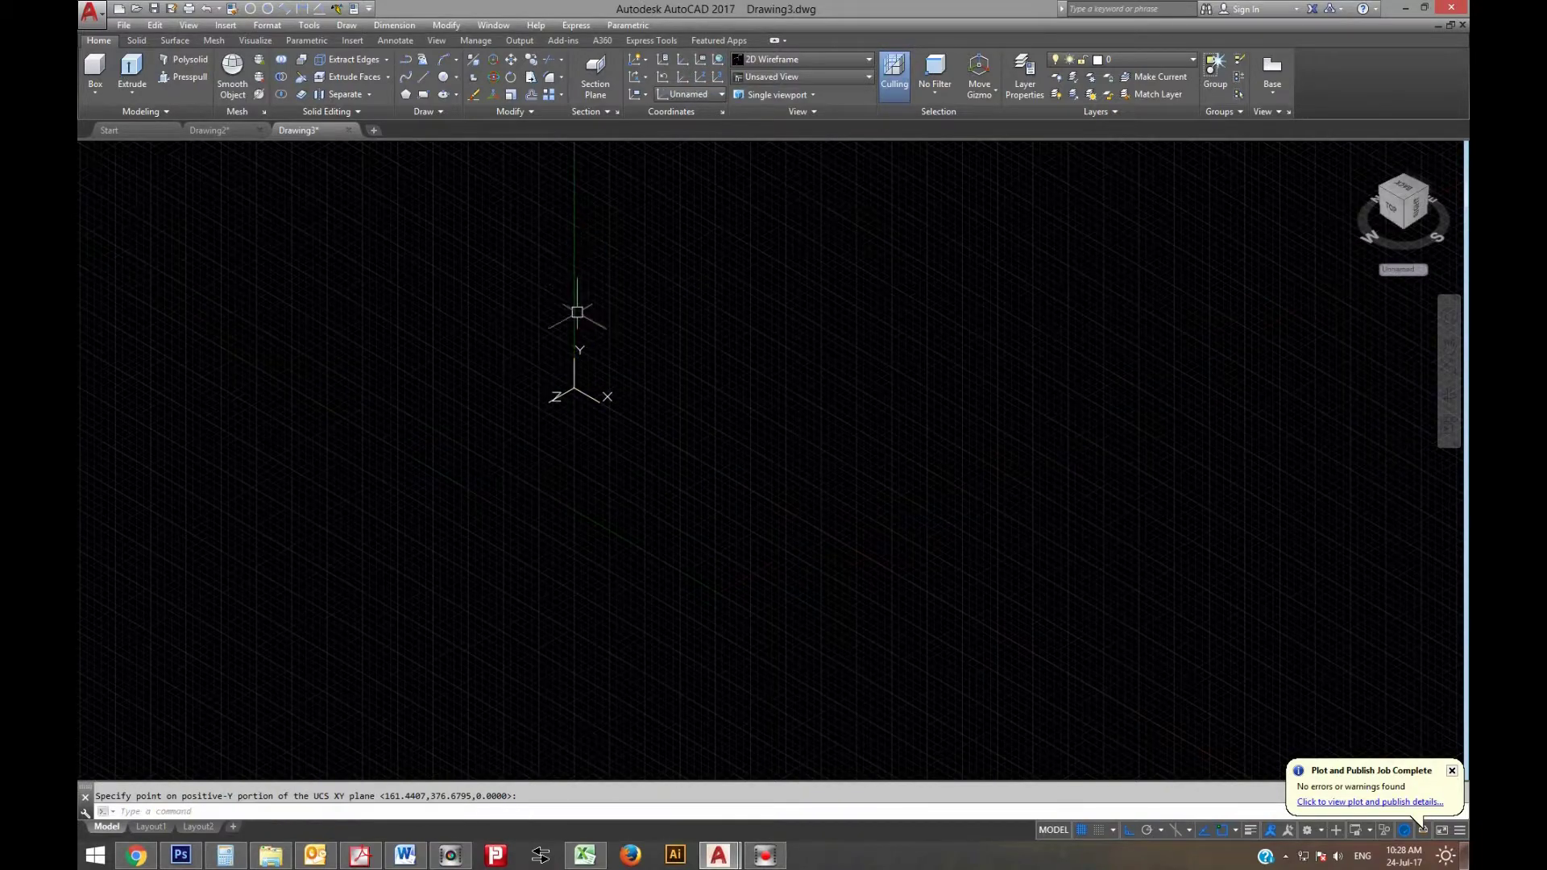
{"action": "left_click", "coordinate": [186, 30]}
{"action": "left_click", "coordinate": [179, 142]}
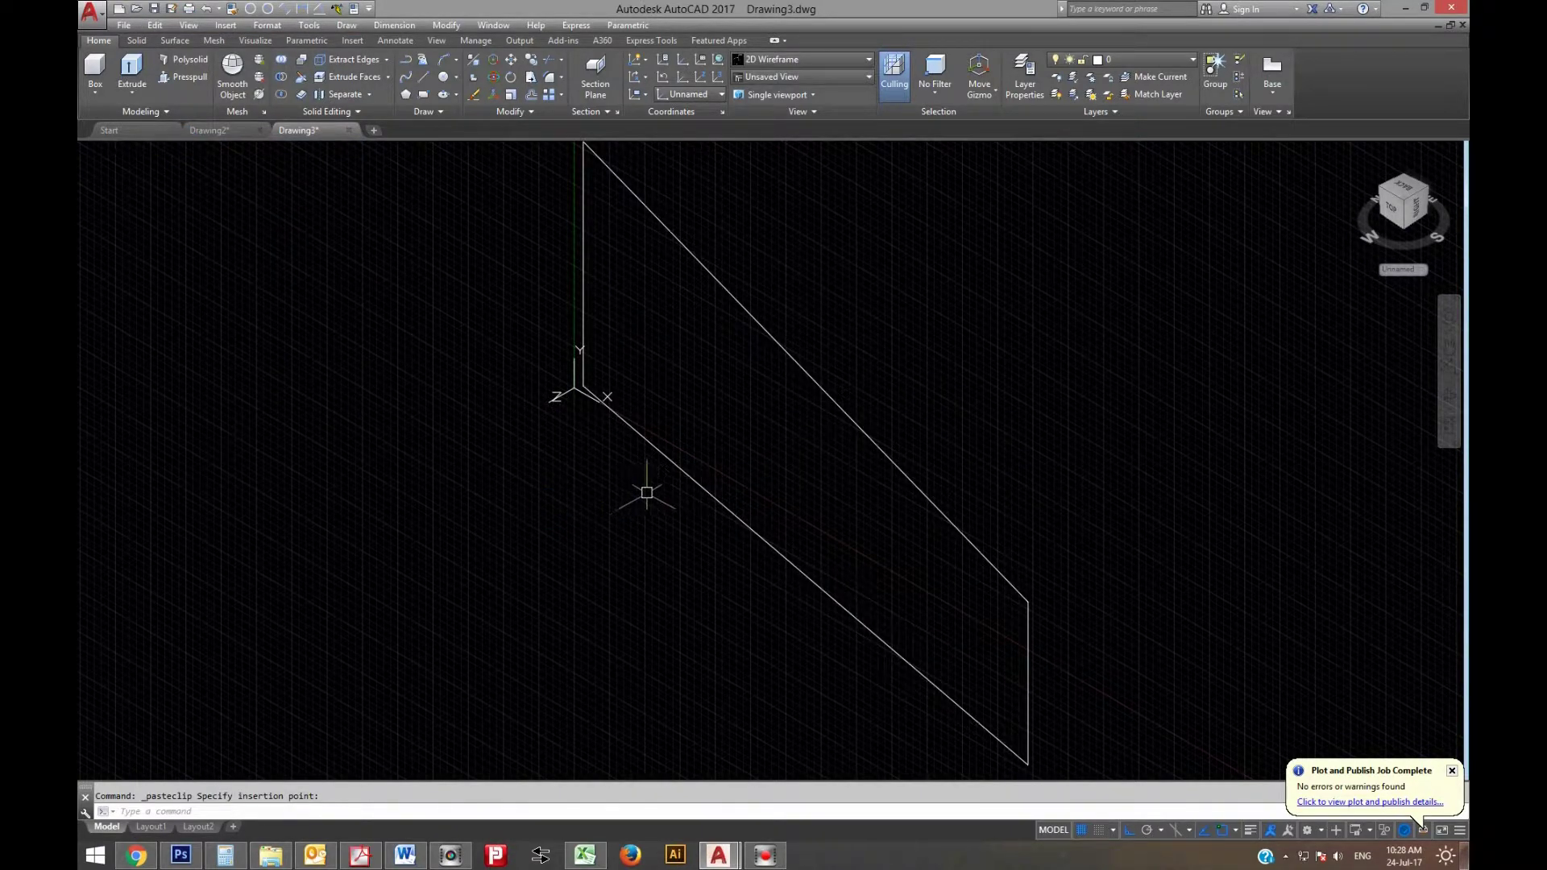
Turn off the grid and detach the UCS icon from the origin
{"action": "key", "text": "F7"}
{"action": "type", "text": "ucs"}
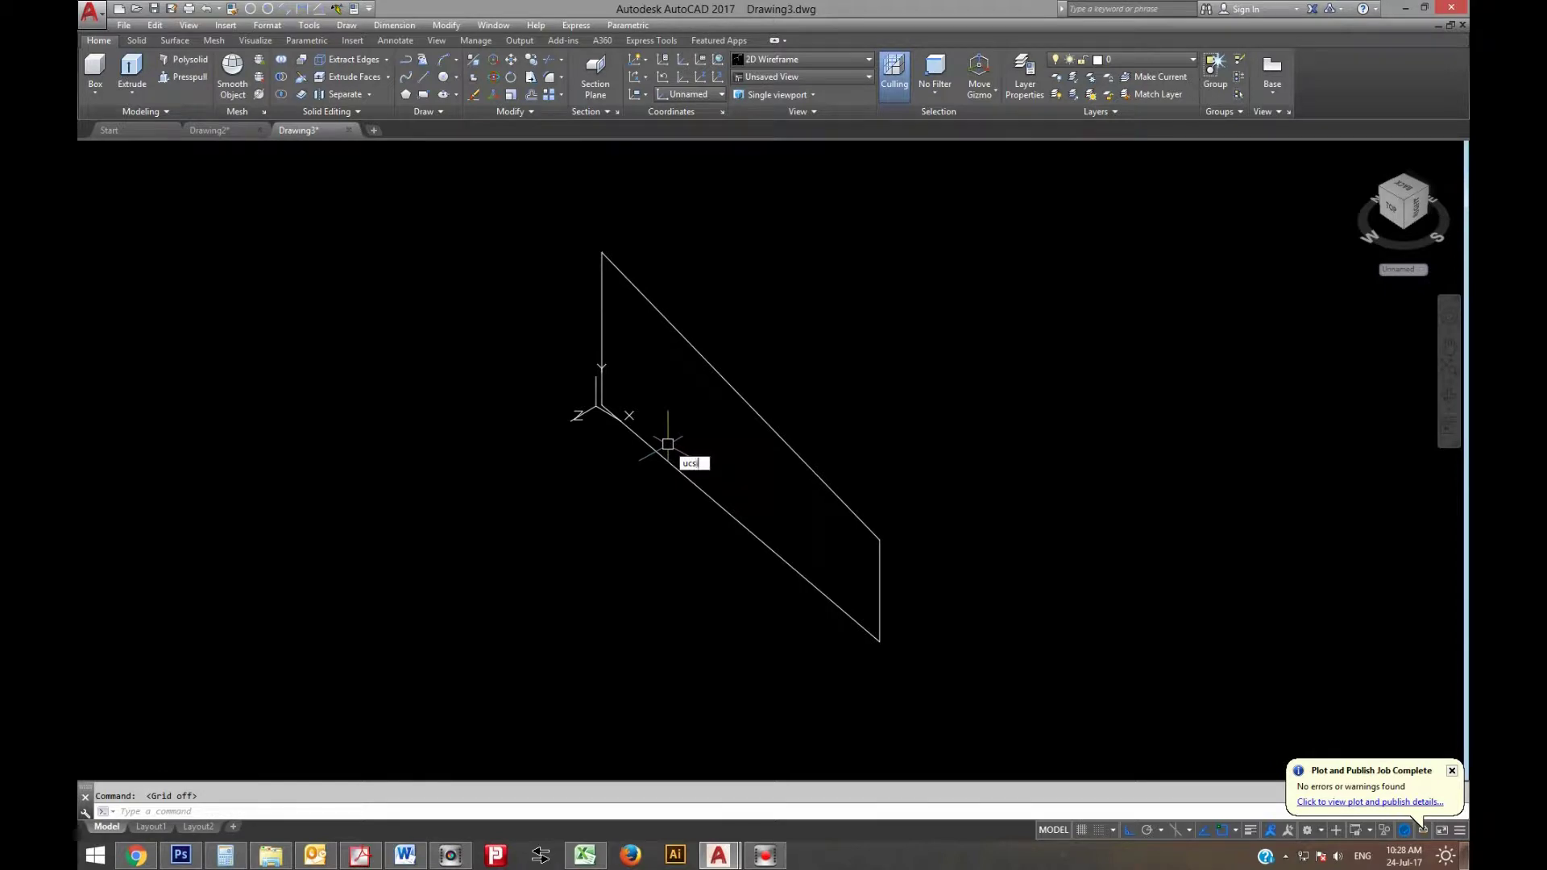
{"action": "type", "text": "i"}
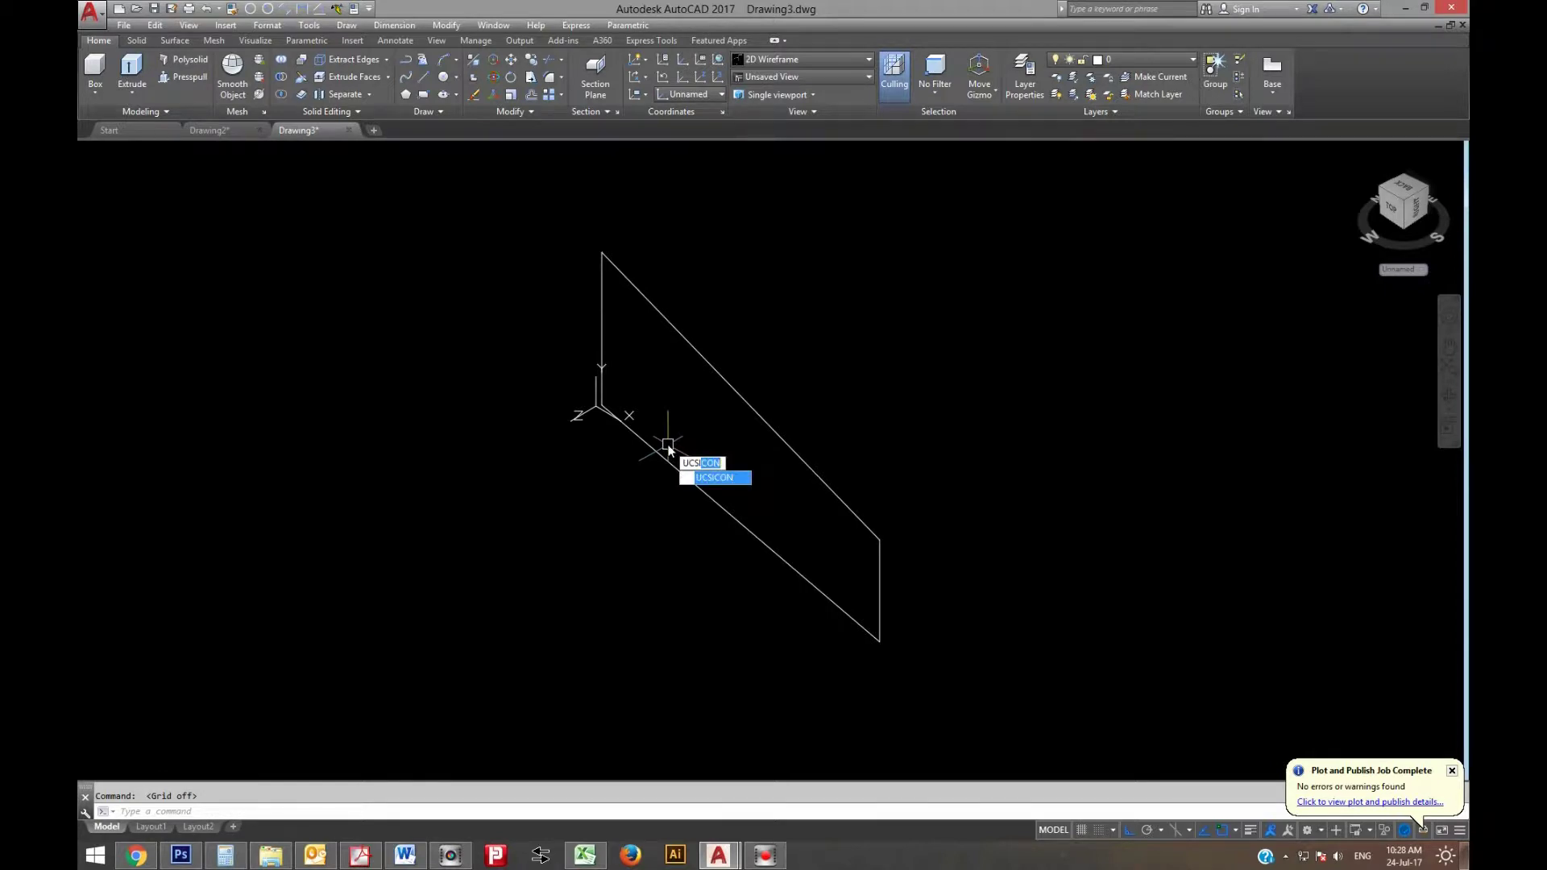
{"action": "key", "text": "Return"}
{"action": "type", "text": "n"}
{"action": "key", "text": "Return"}
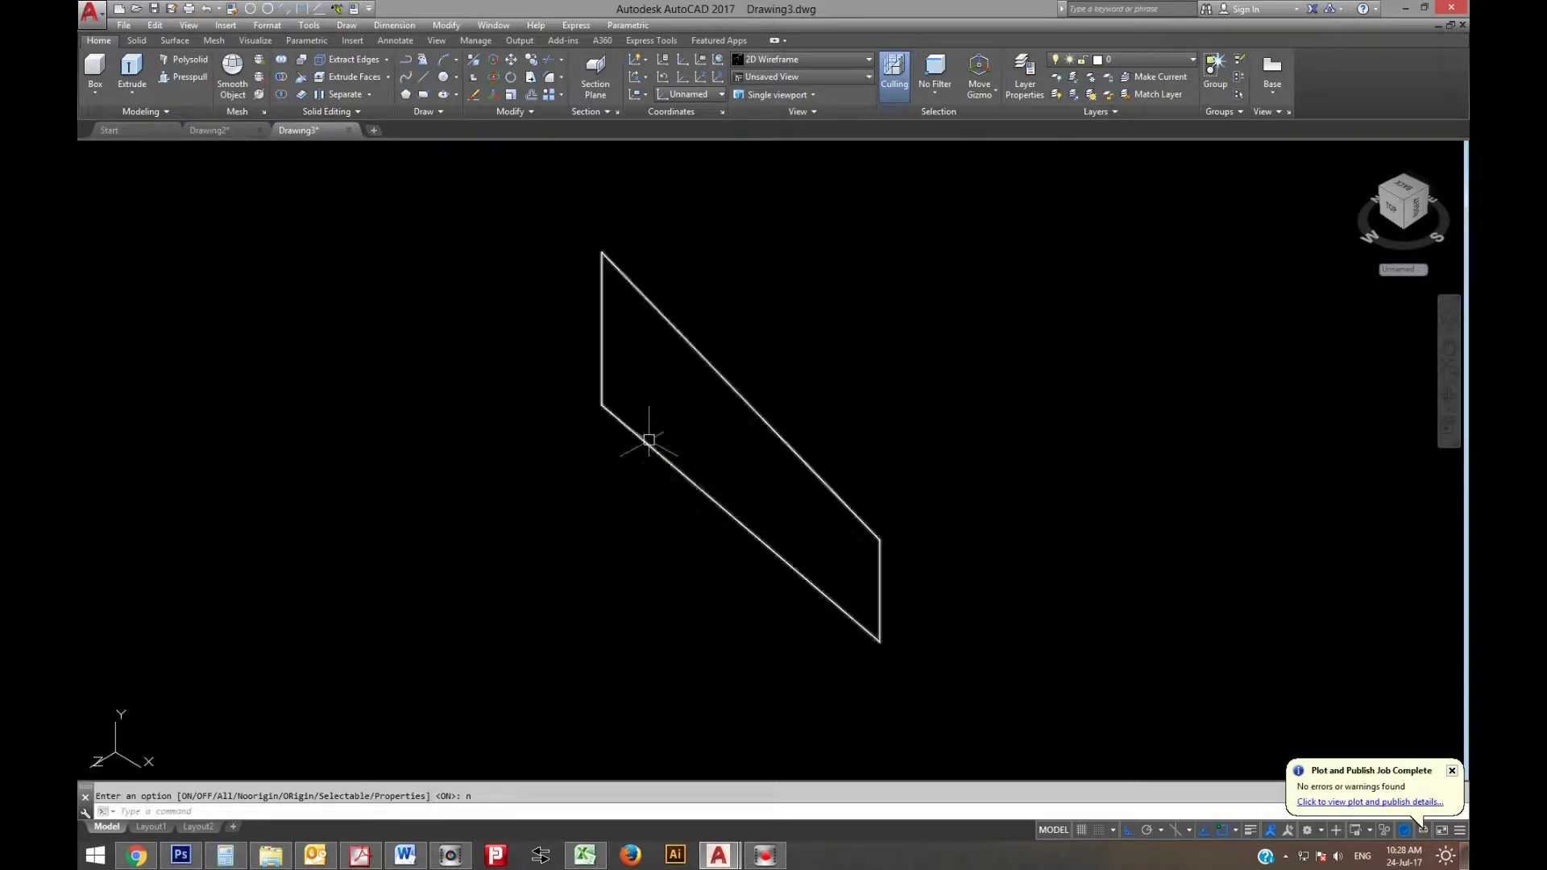
Draw the wide end face with a 150-unit edge and 300-unit vertical edge
{"action": "type", "text": "l"}
{"action": "key", "text": "Return"}
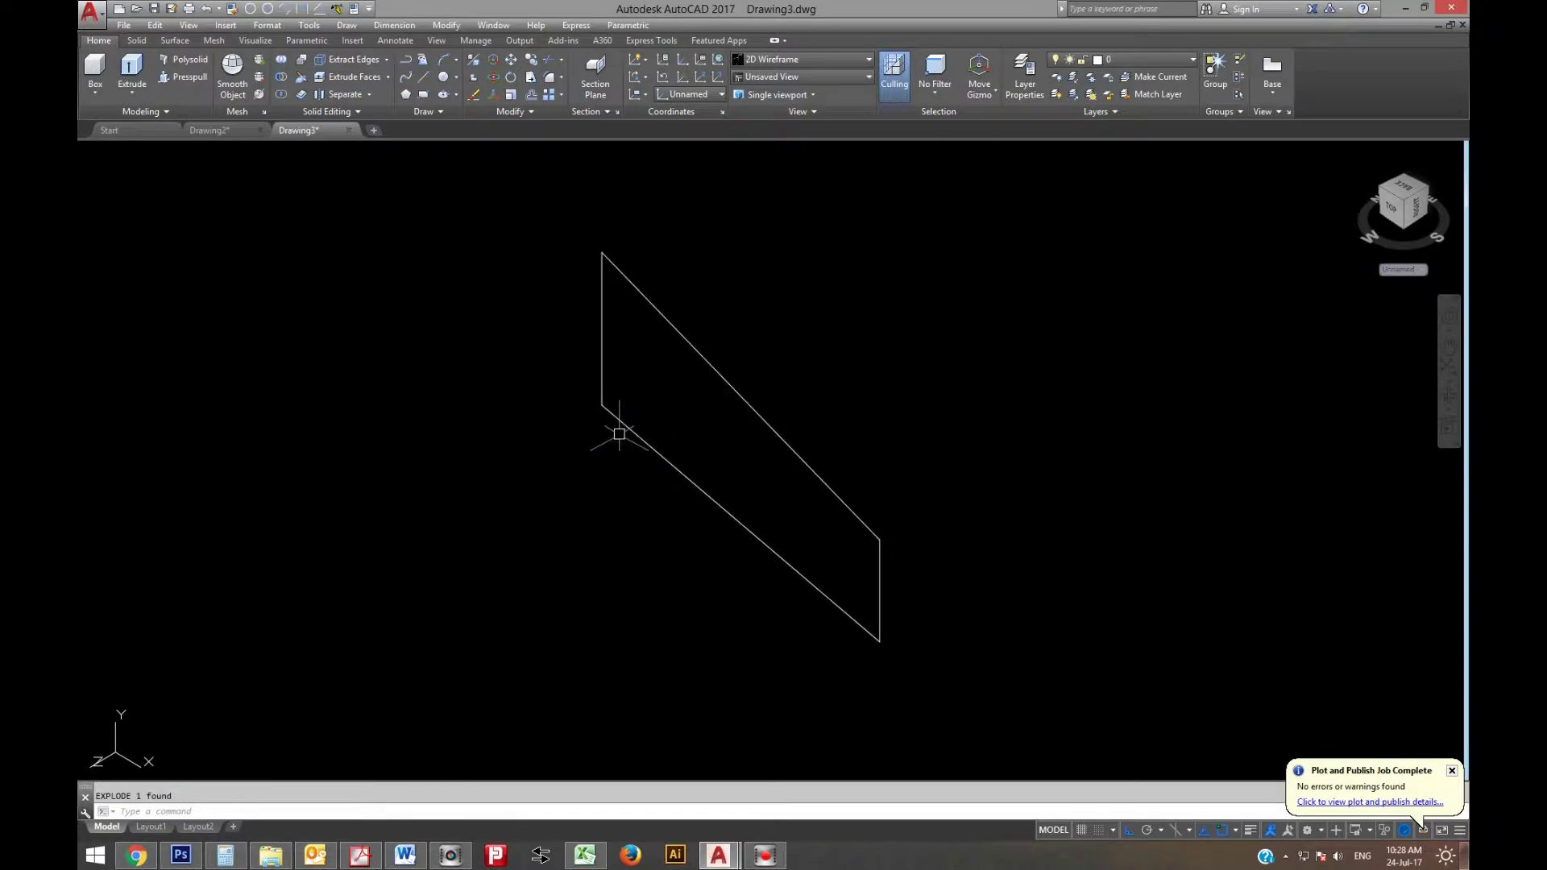
{"action": "left_click", "coordinate": [602, 405]}
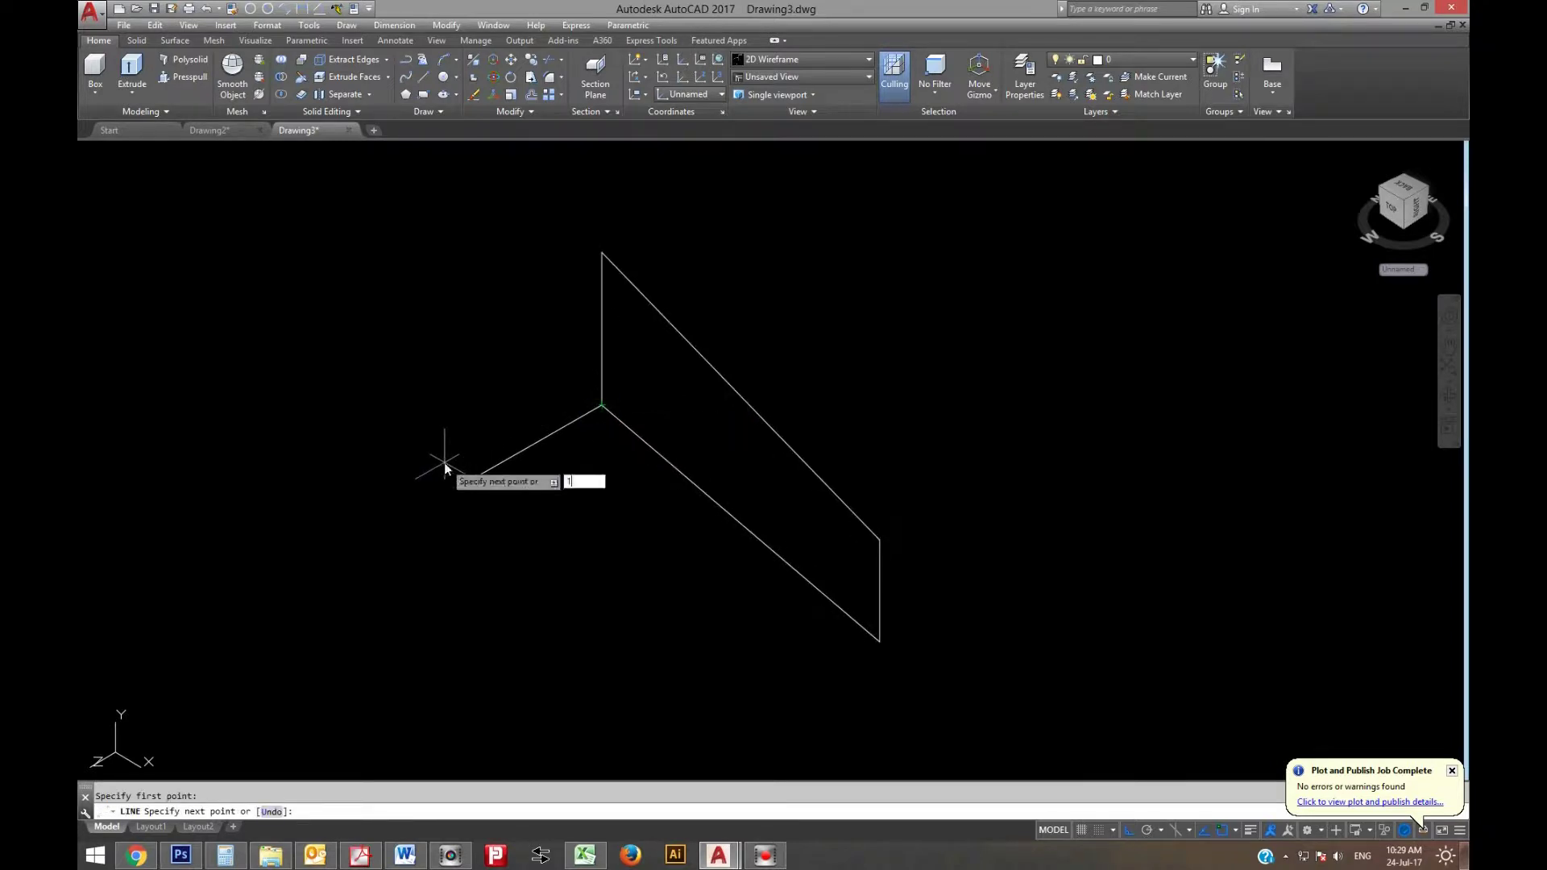
{"action": "type", "text": "50"}
{"action": "key", "text": "Return"}
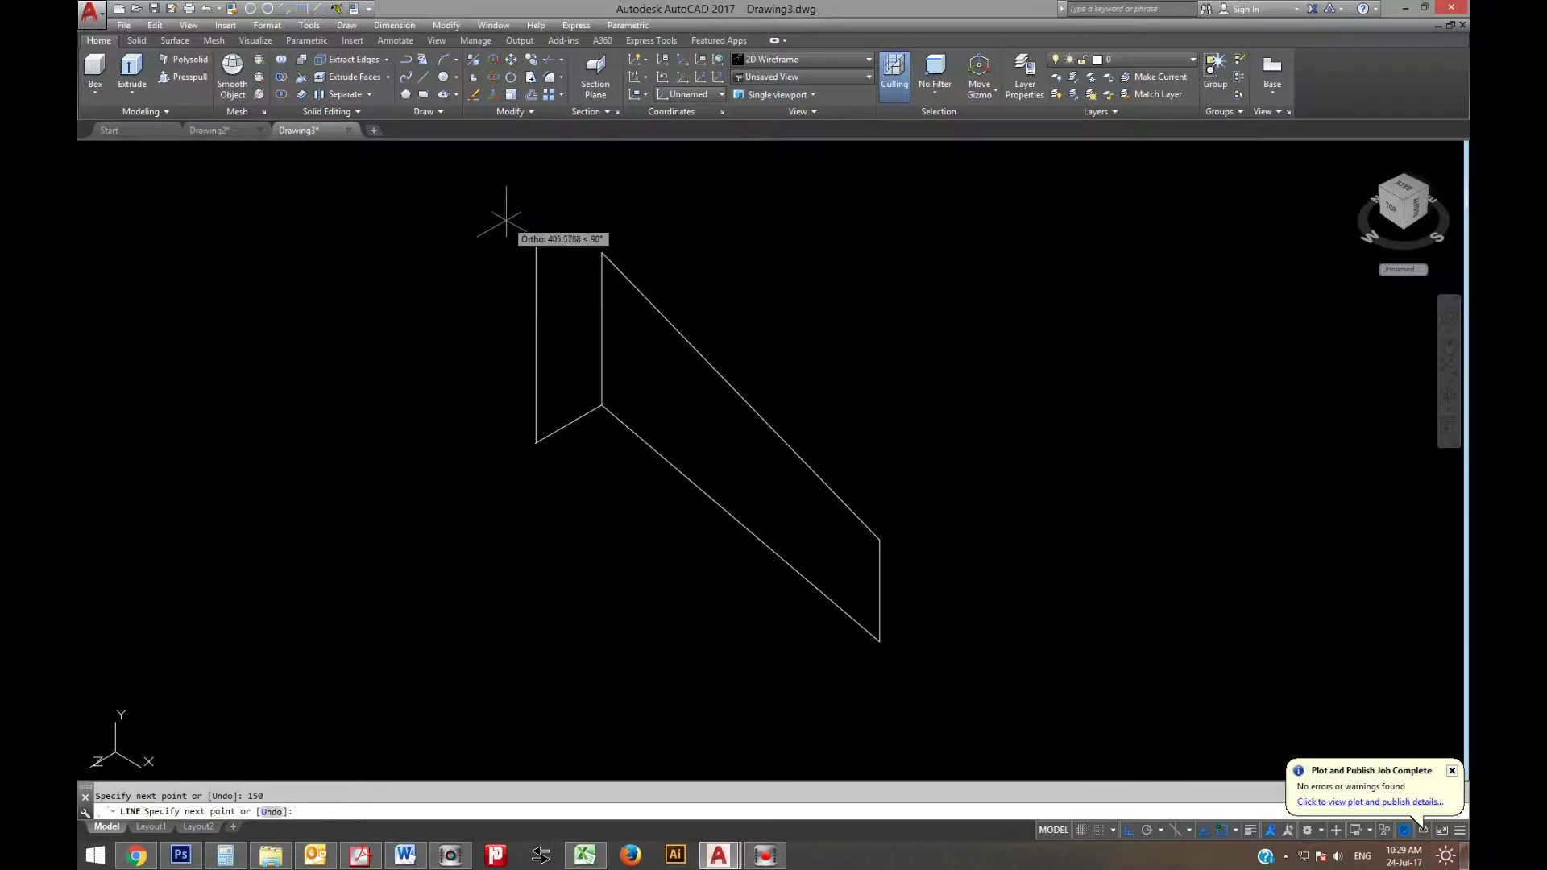
{"action": "type", "text": "300"}
{"action": "key", "text": "Return"}
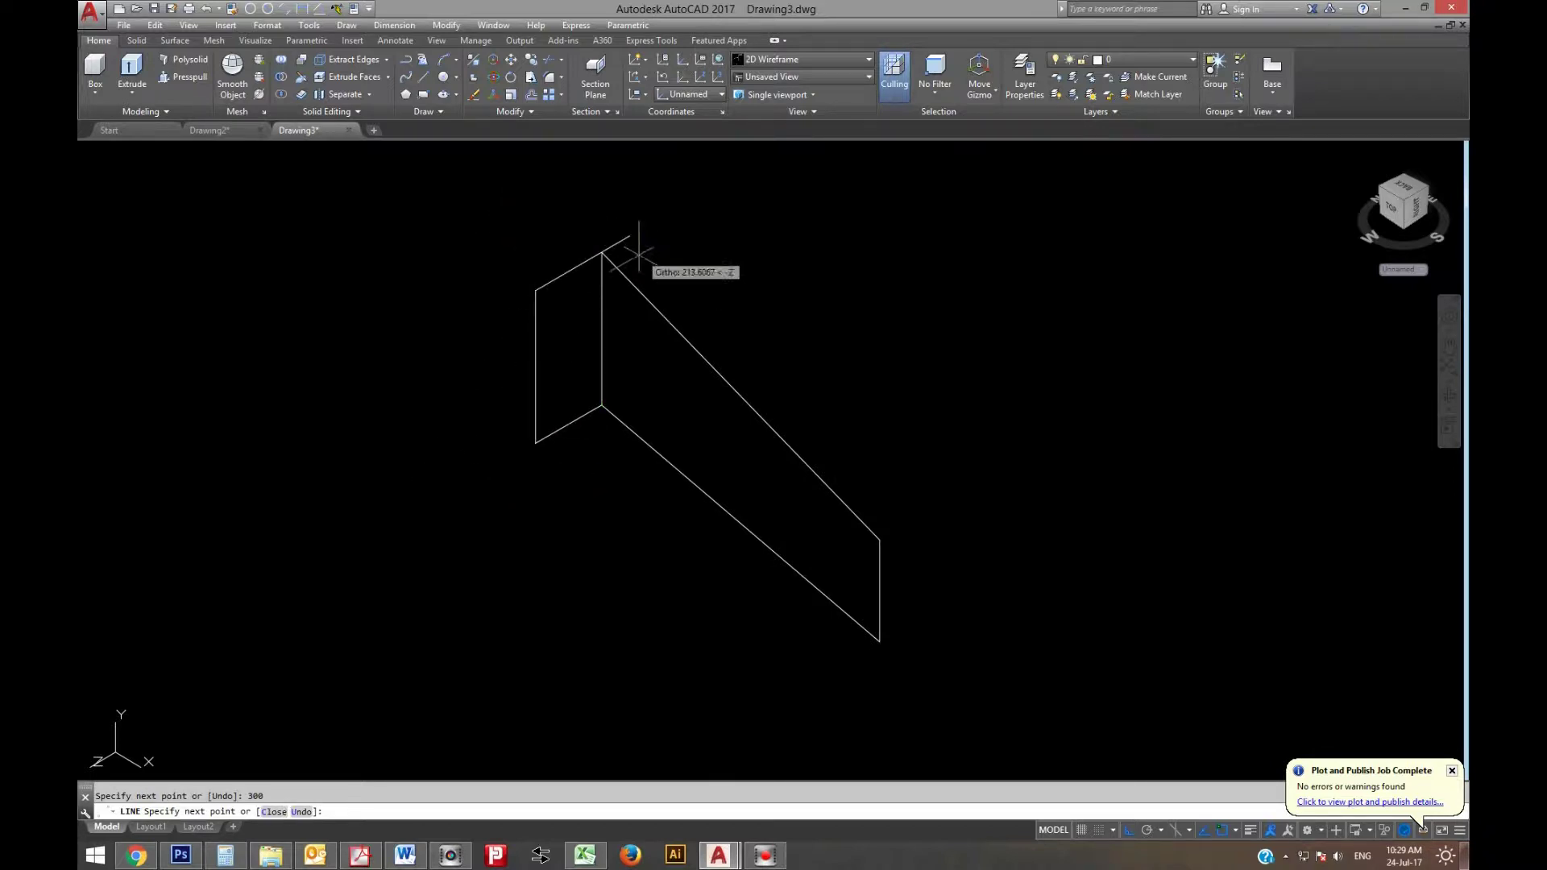
{"action": "left_click", "coordinate": [599, 252]}
{"action": "key", "text": "Return"}
{"action": "key", "text": "Return"}
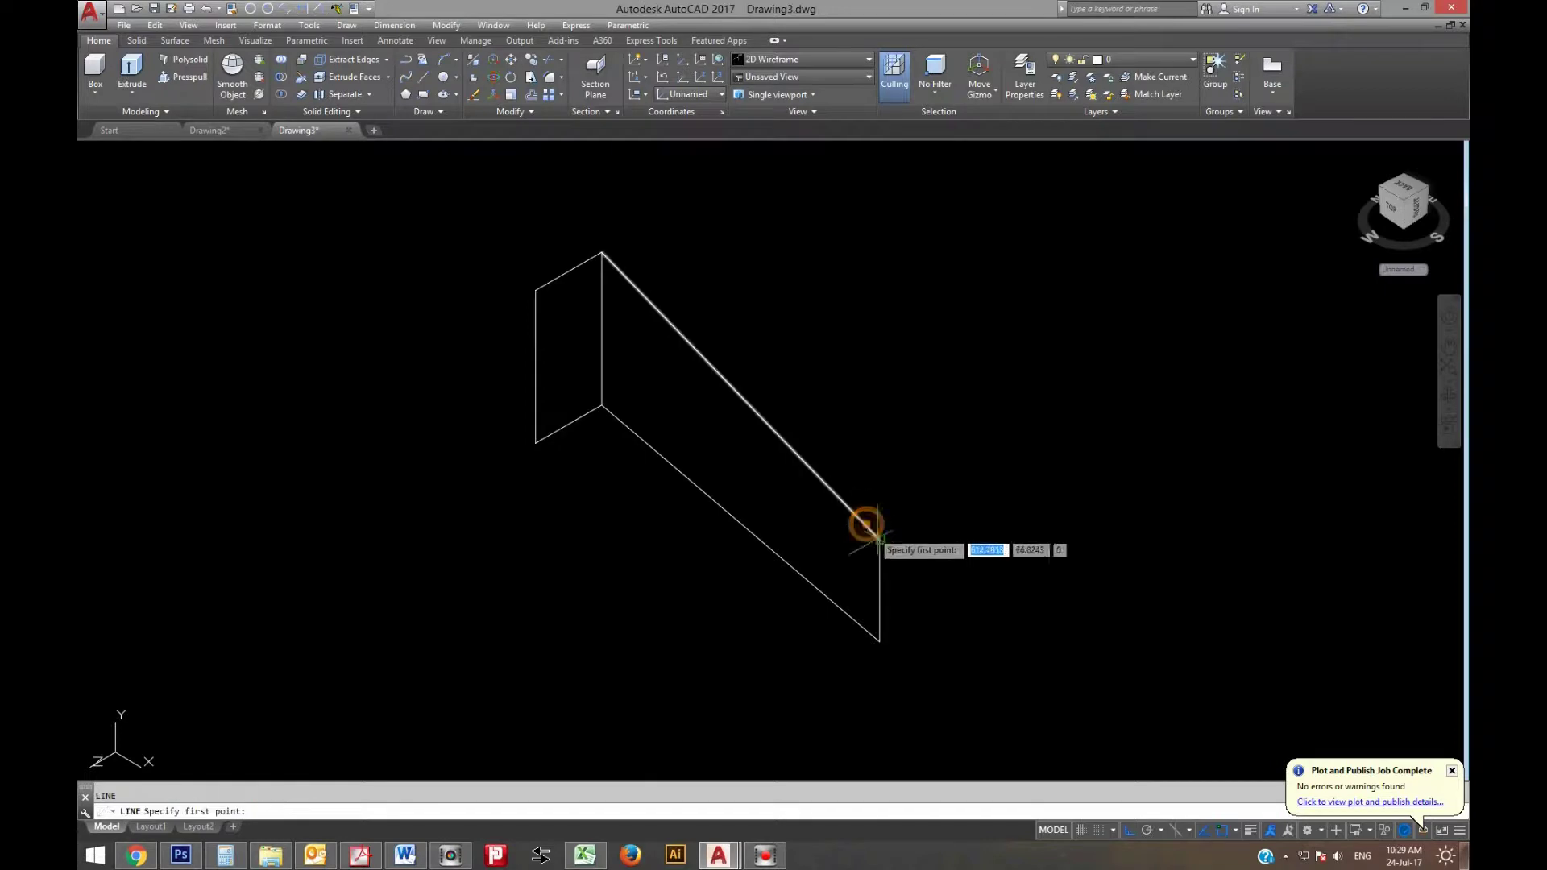
Draw the narrow end's 45-unit edge and its vertical edge
{"action": "left_click", "coordinate": [879, 539]}
{"action": "type", "text": "45"}
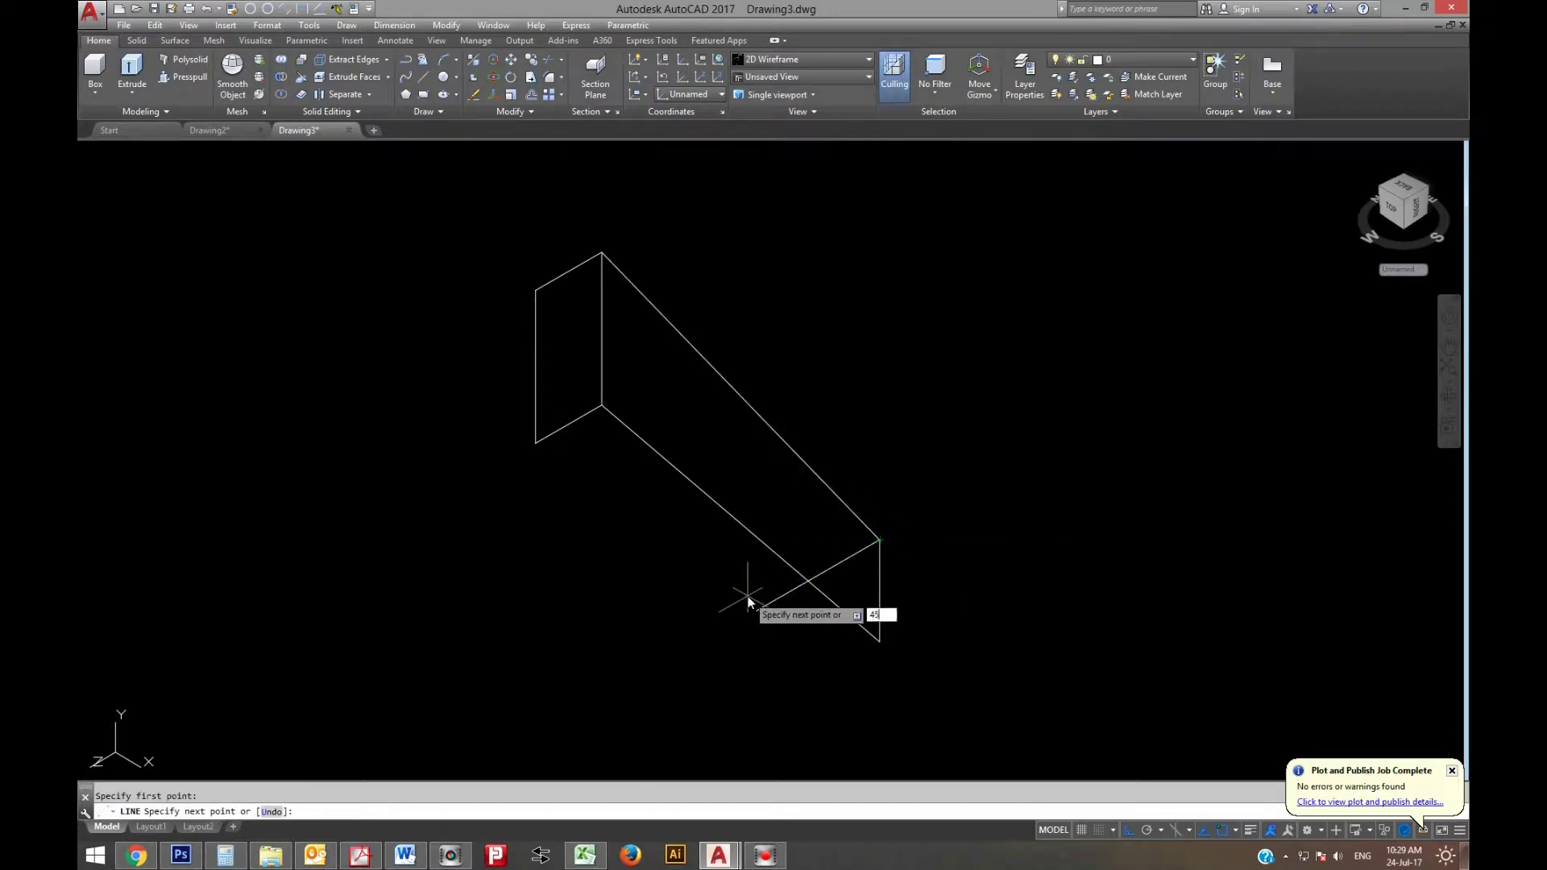
{"action": "key", "text": "Return"}
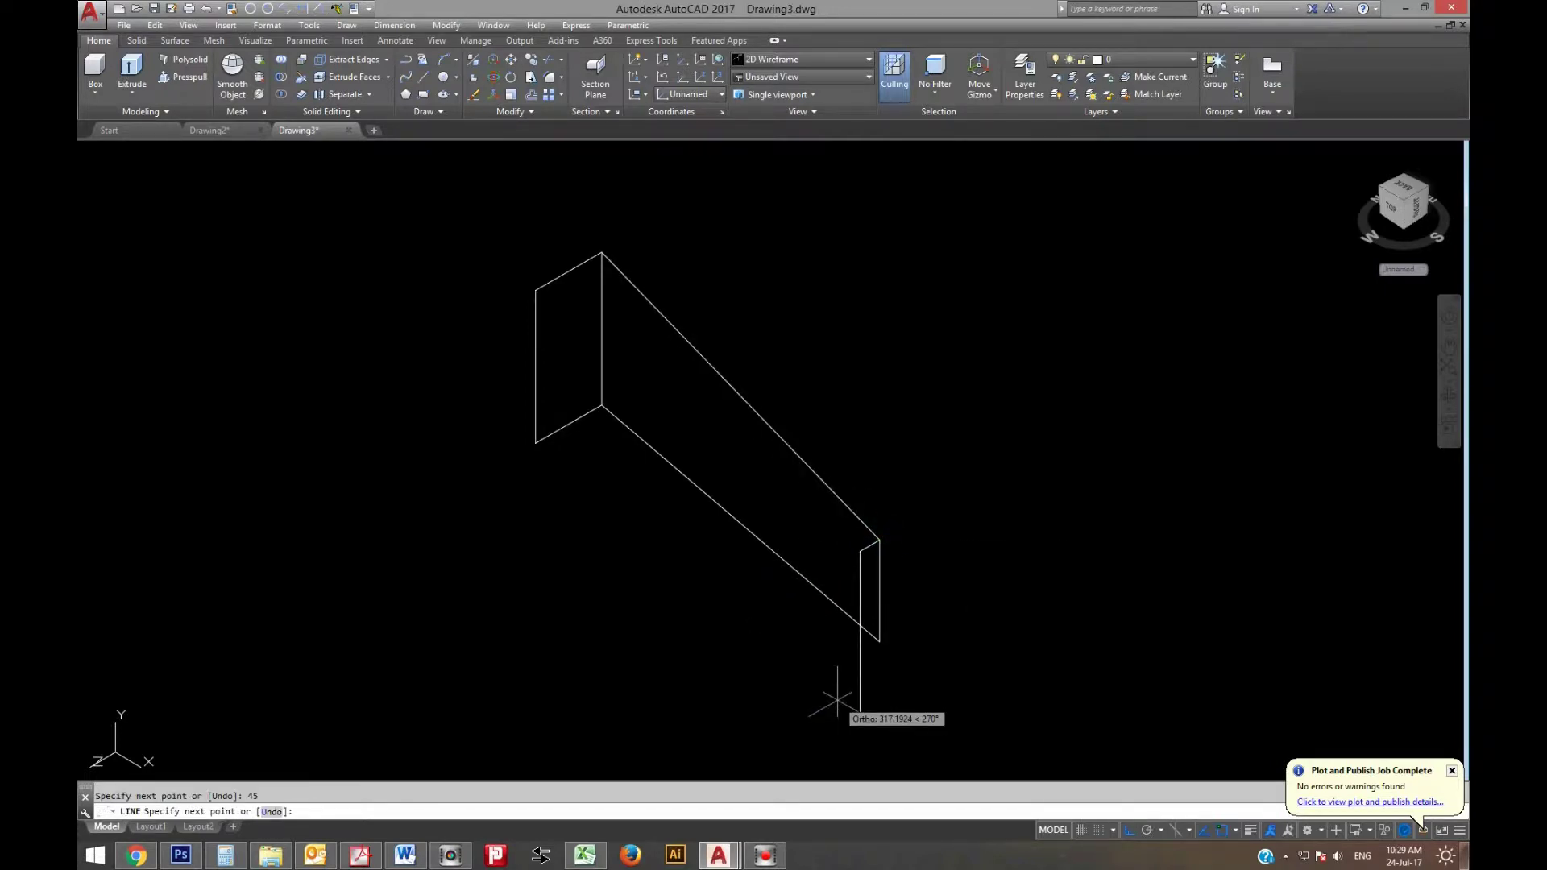
{"action": "type", "text": "200"}
{"action": "left_click", "coordinate": [862, 640]}
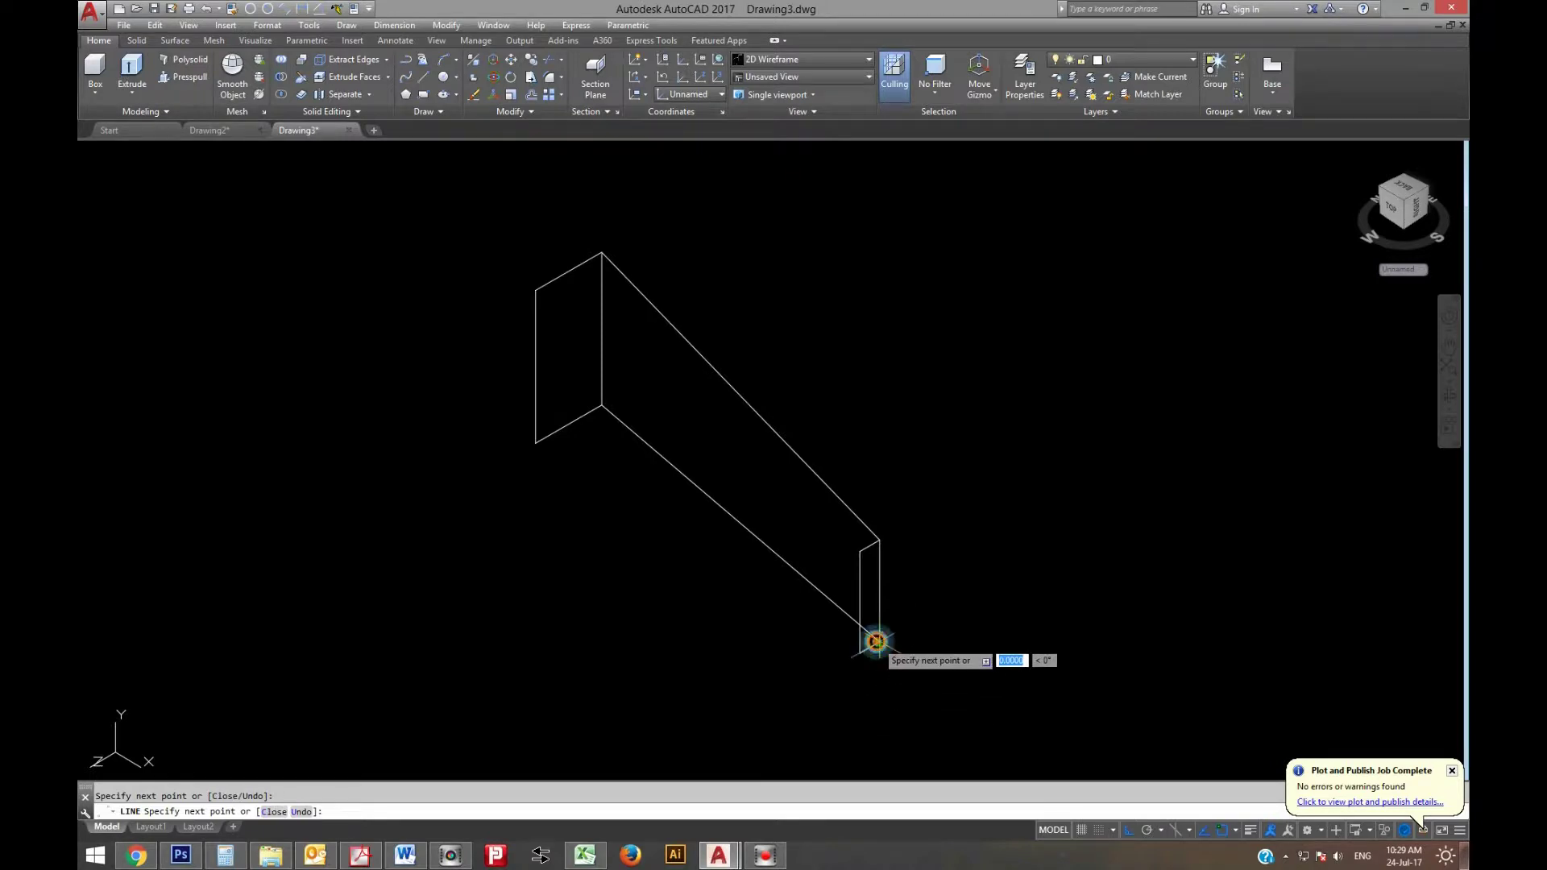
{"action": "key", "text": "Return"}
{"action": "key", "text": "Return"}
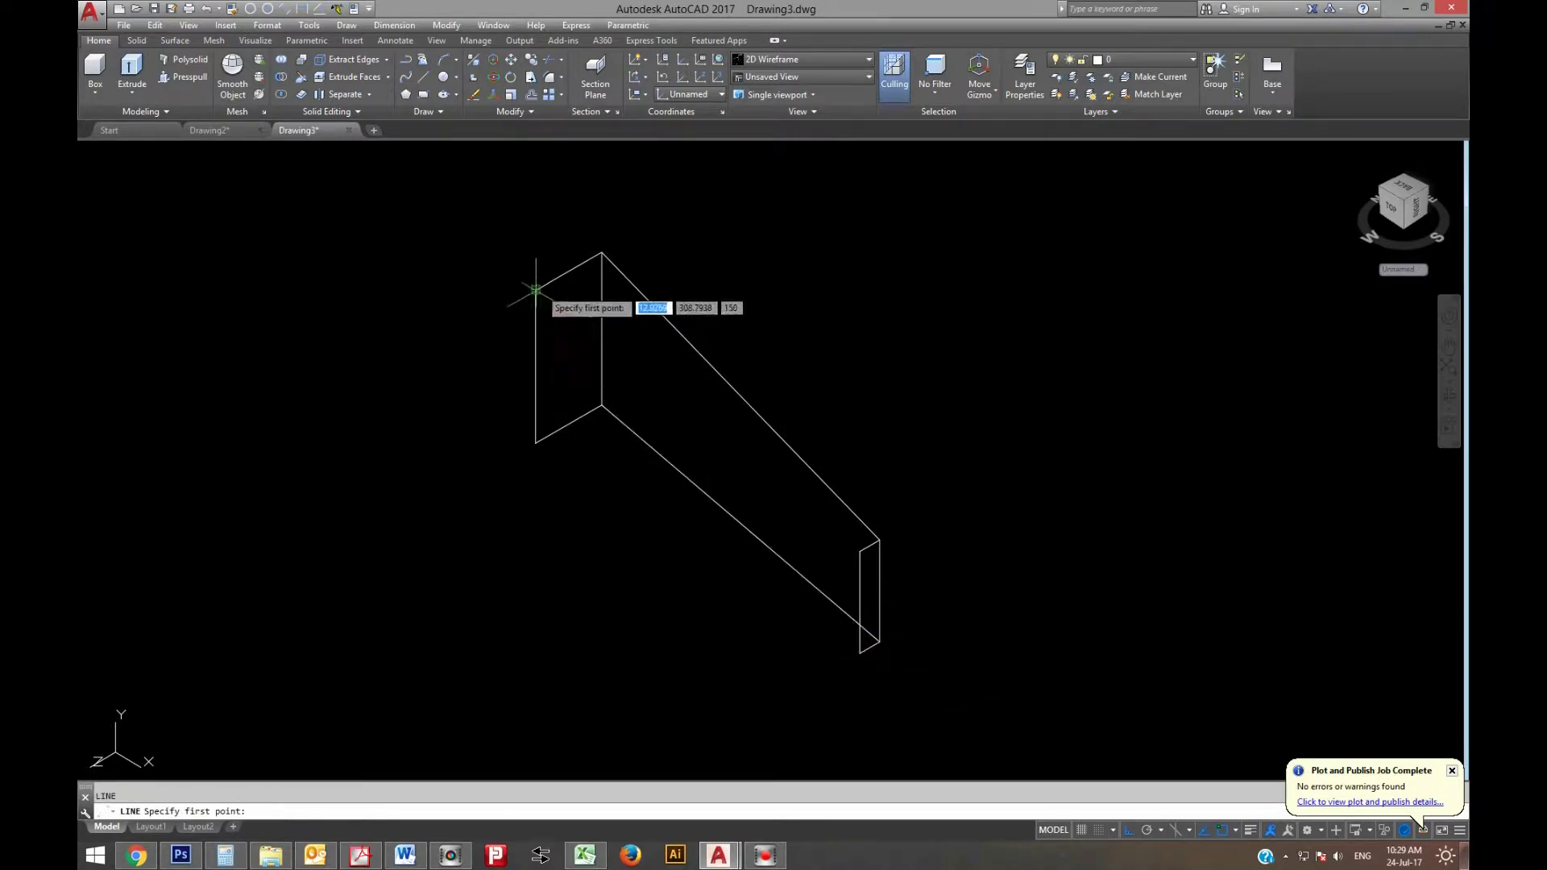
Draw the top and bottom edges connecting the wide end to the narrow end
{"action": "left_click", "coordinate": [535, 290]}
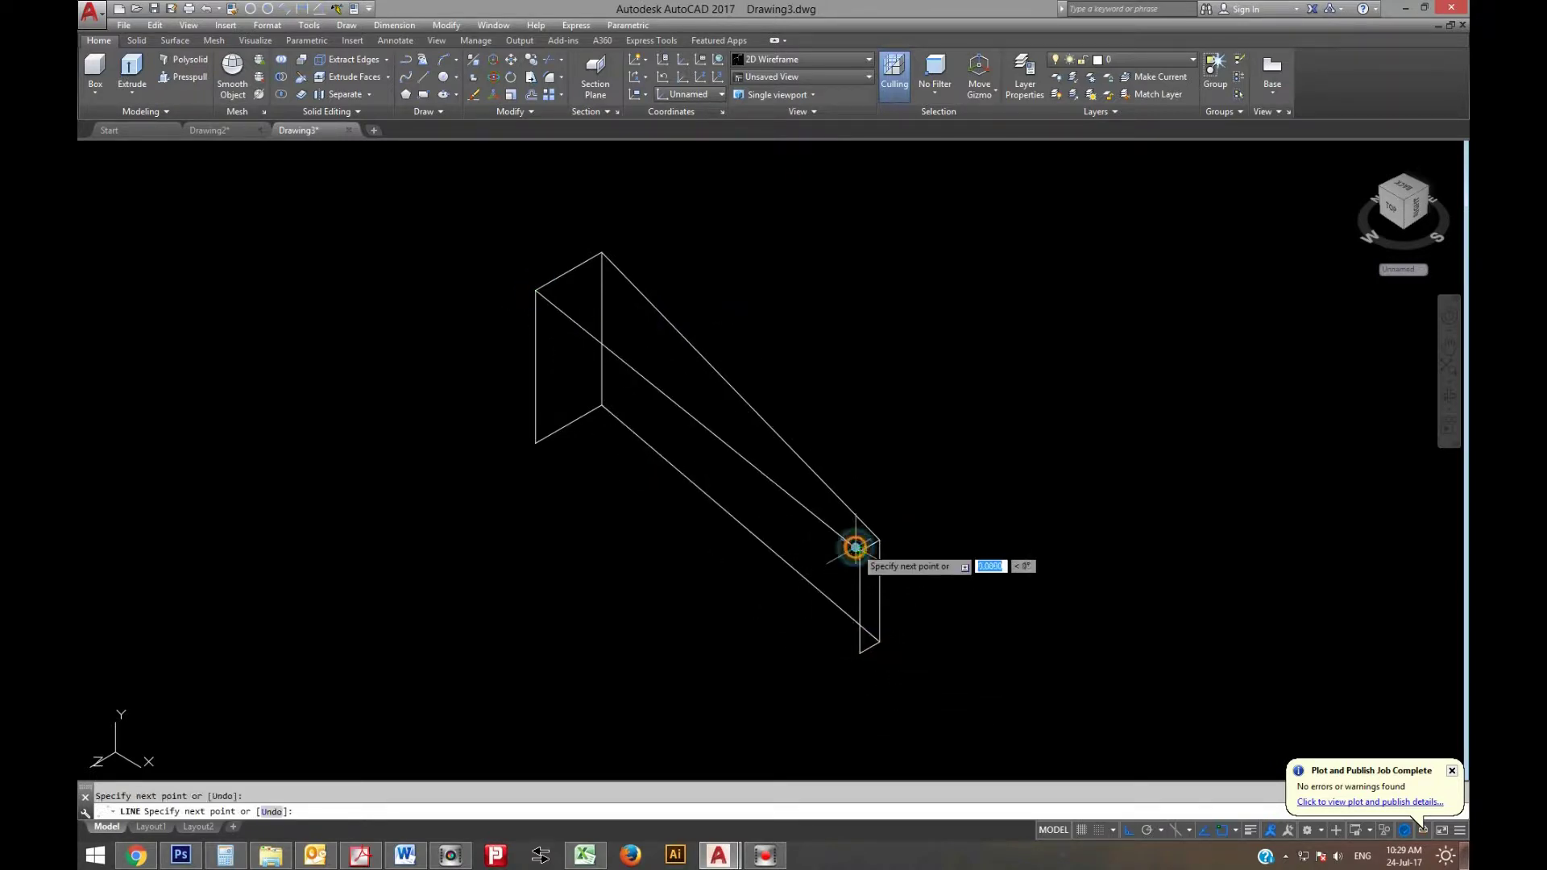
{"action": "left_click", "coordinate": [860, 551]}
{"action": "key", "text": "Return"}
{"action": "key", "text": "Return"}
{"action": "left_click", "coordinate": [536, 442]}
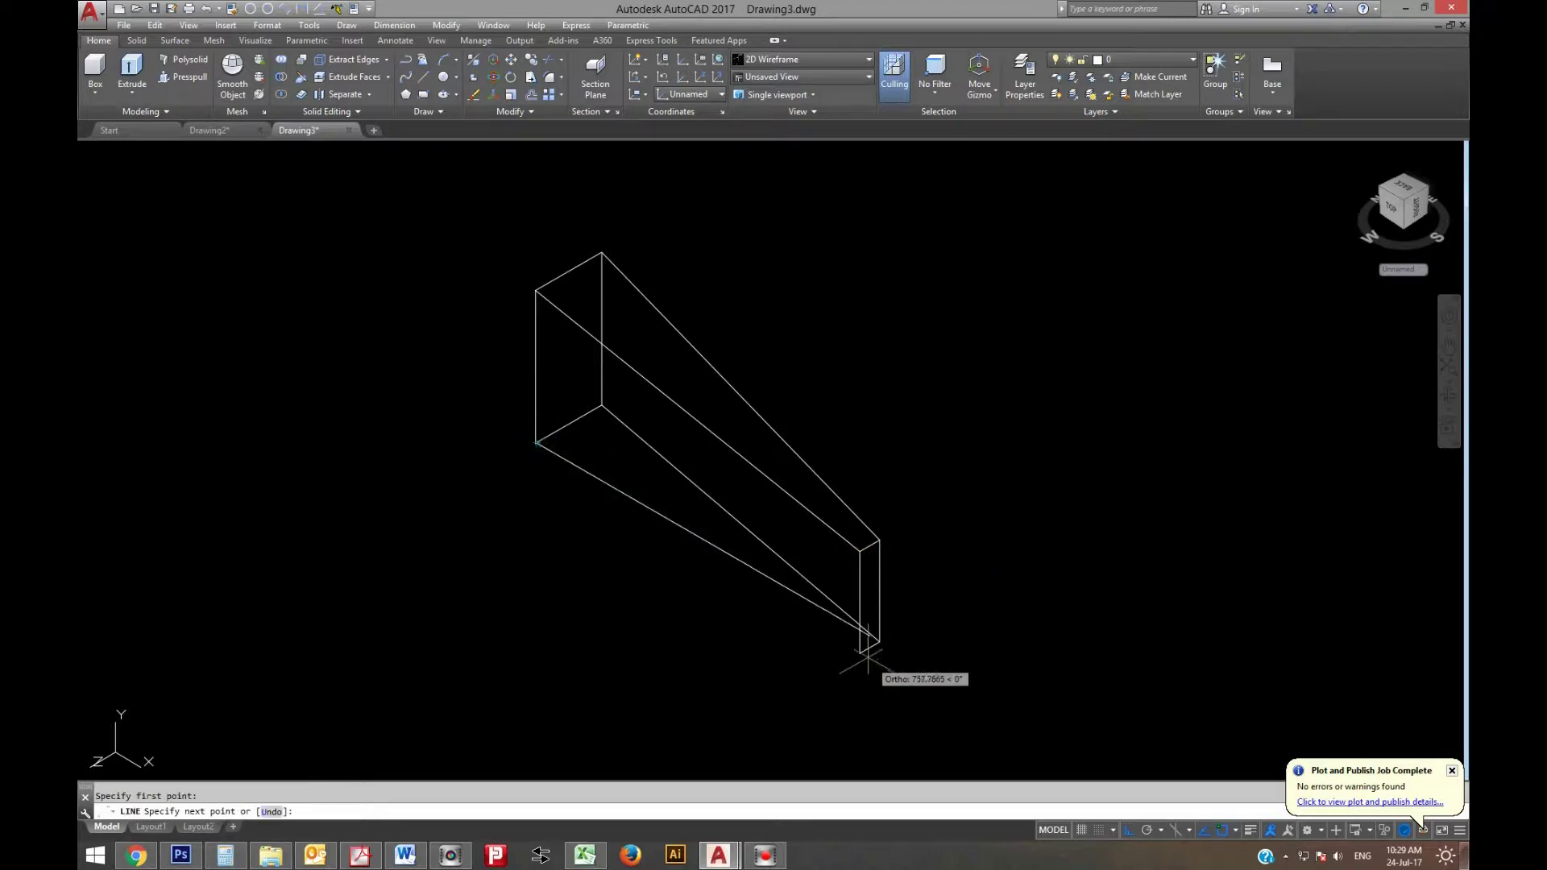
{"action": "left_click", "coordinate": [857, 649]}
{"action": "key", "text": "Return"}
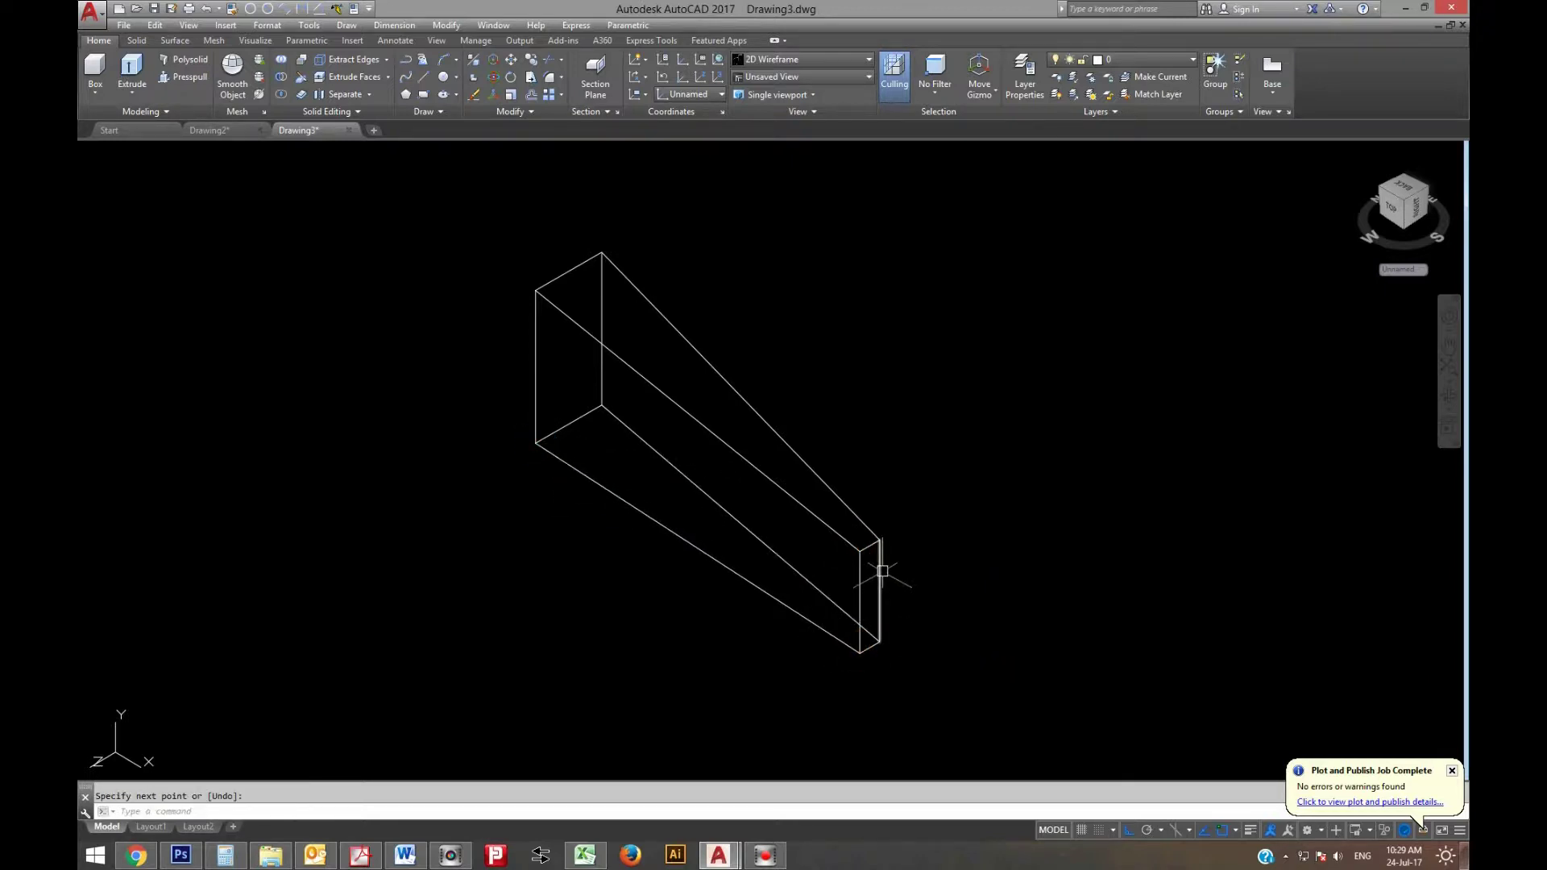
Delete the unneeded vertical edges at both ends of the wireframe
{"action": "left_click", "coordinate": [879, 580]}
{"action": "key", "text": "Delete"}
{"action": "left_click", "coordinate": [603, 286]}
{"action": "key", "text": "Delete"}
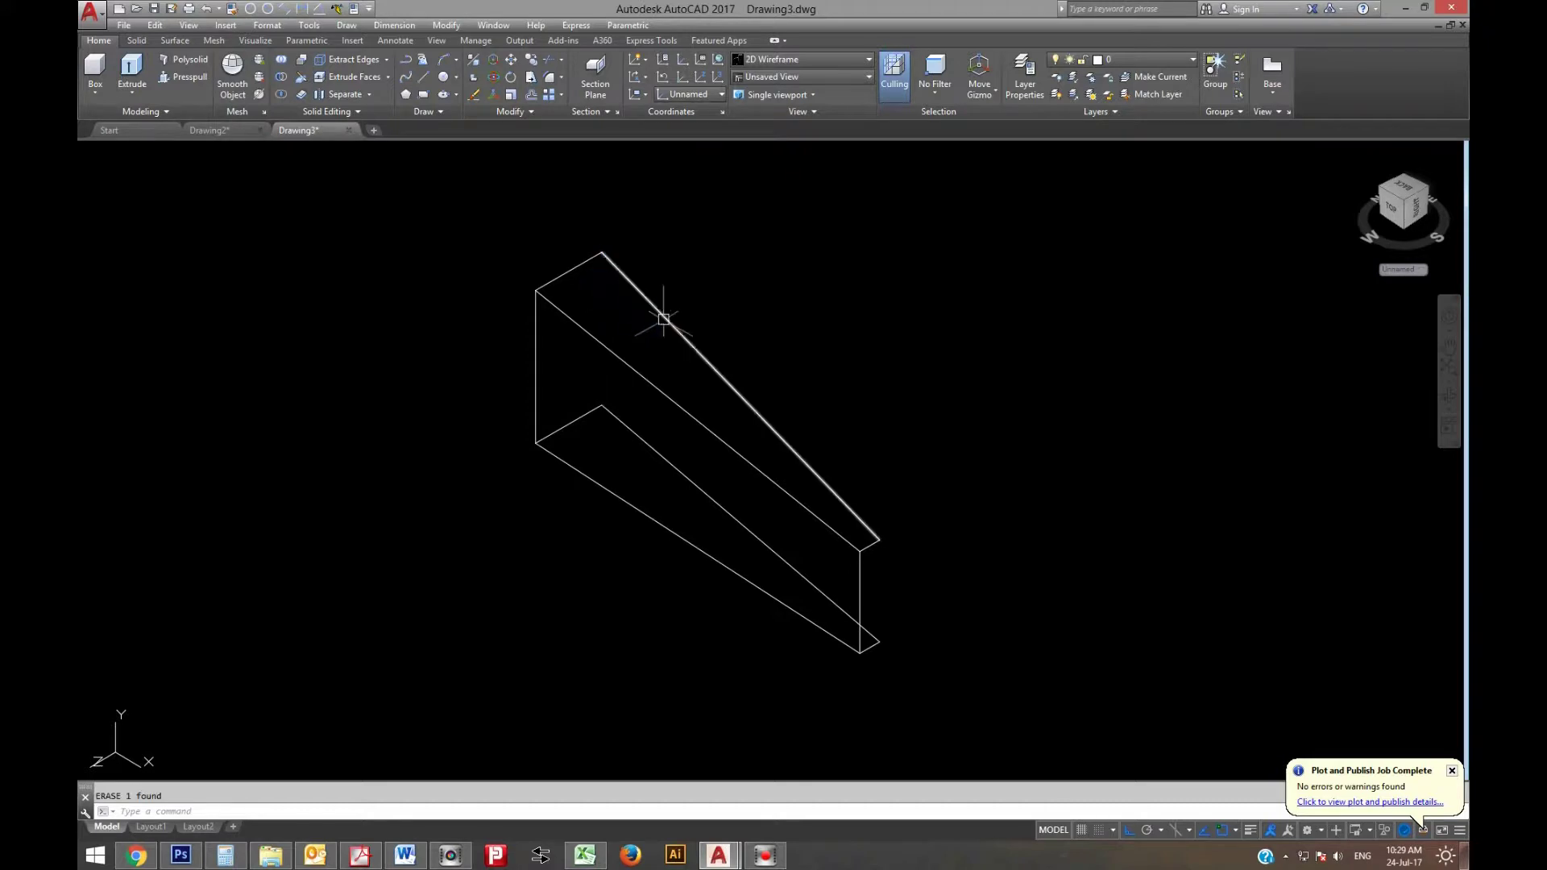
{"action": "left_click", "coordinate": [405, 855]}
Replace the Word note with 'Now we made the half portion of the bracket.'
{"action": "key", "text": "ctrl+a"}
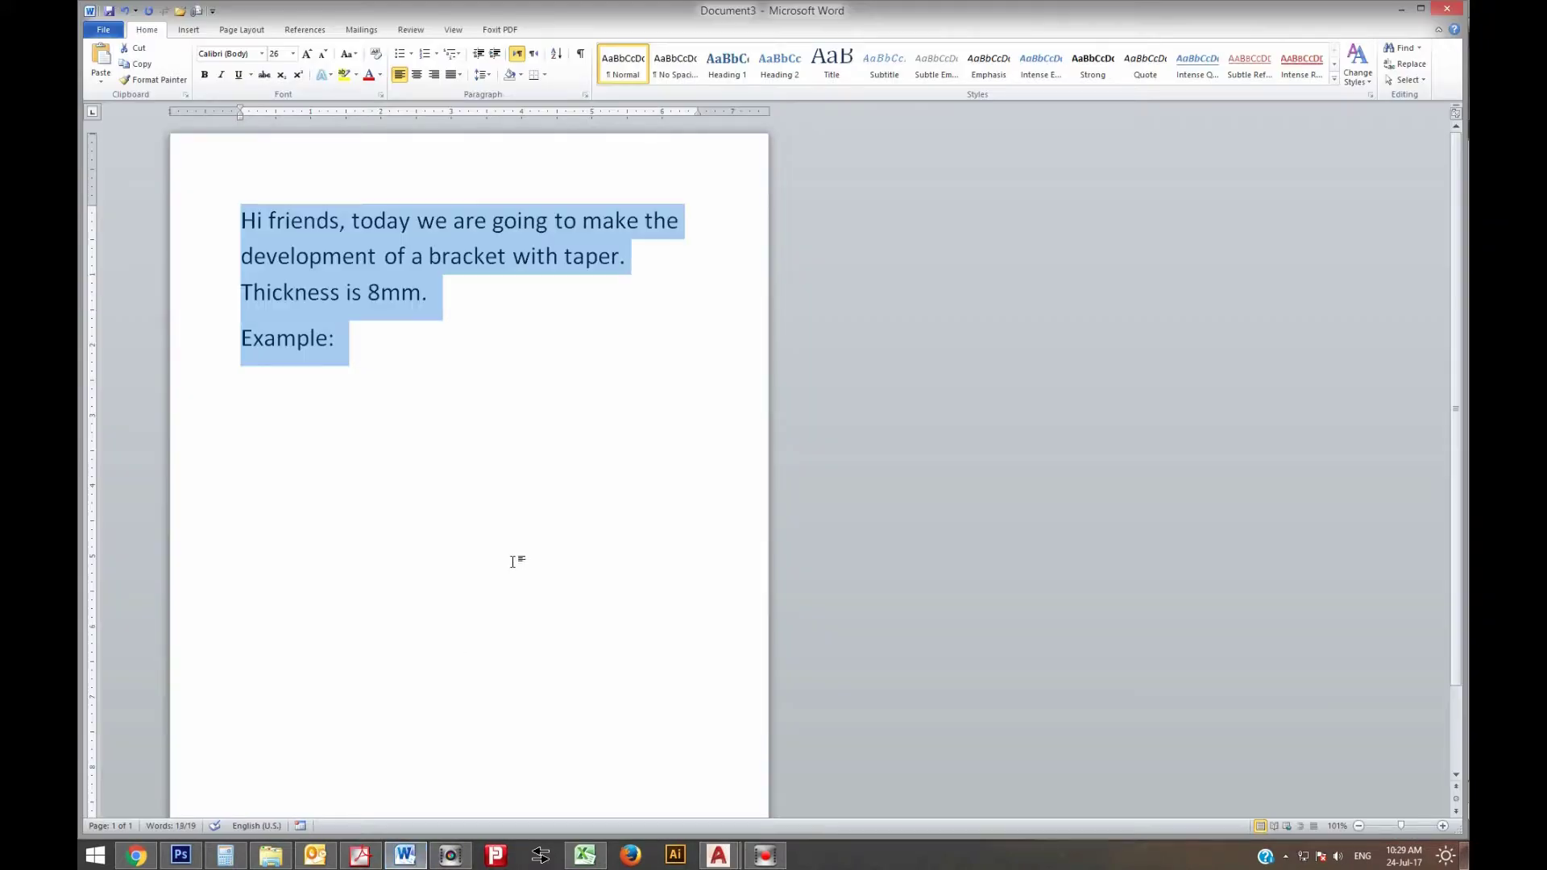
{"action": "key", "text": "Delete"}
{"action": "type", "text": "Now we made the half portion of the bracket."}
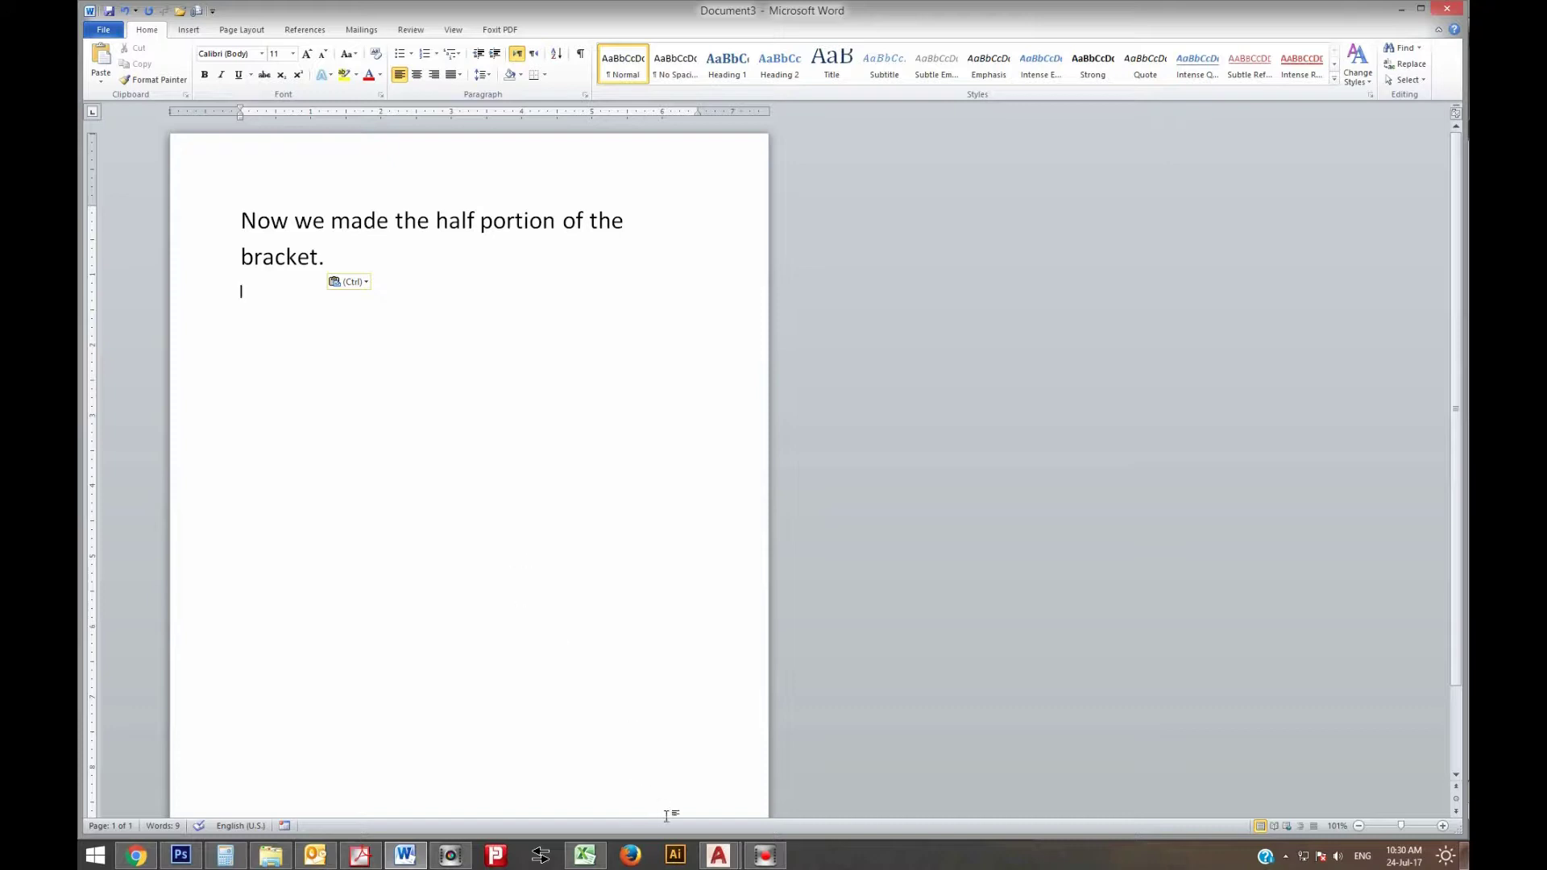
{"action": "mouse_move", "coordinate": [718, 856]}
{"action": "left_click", "coordinate": [816, 791]}
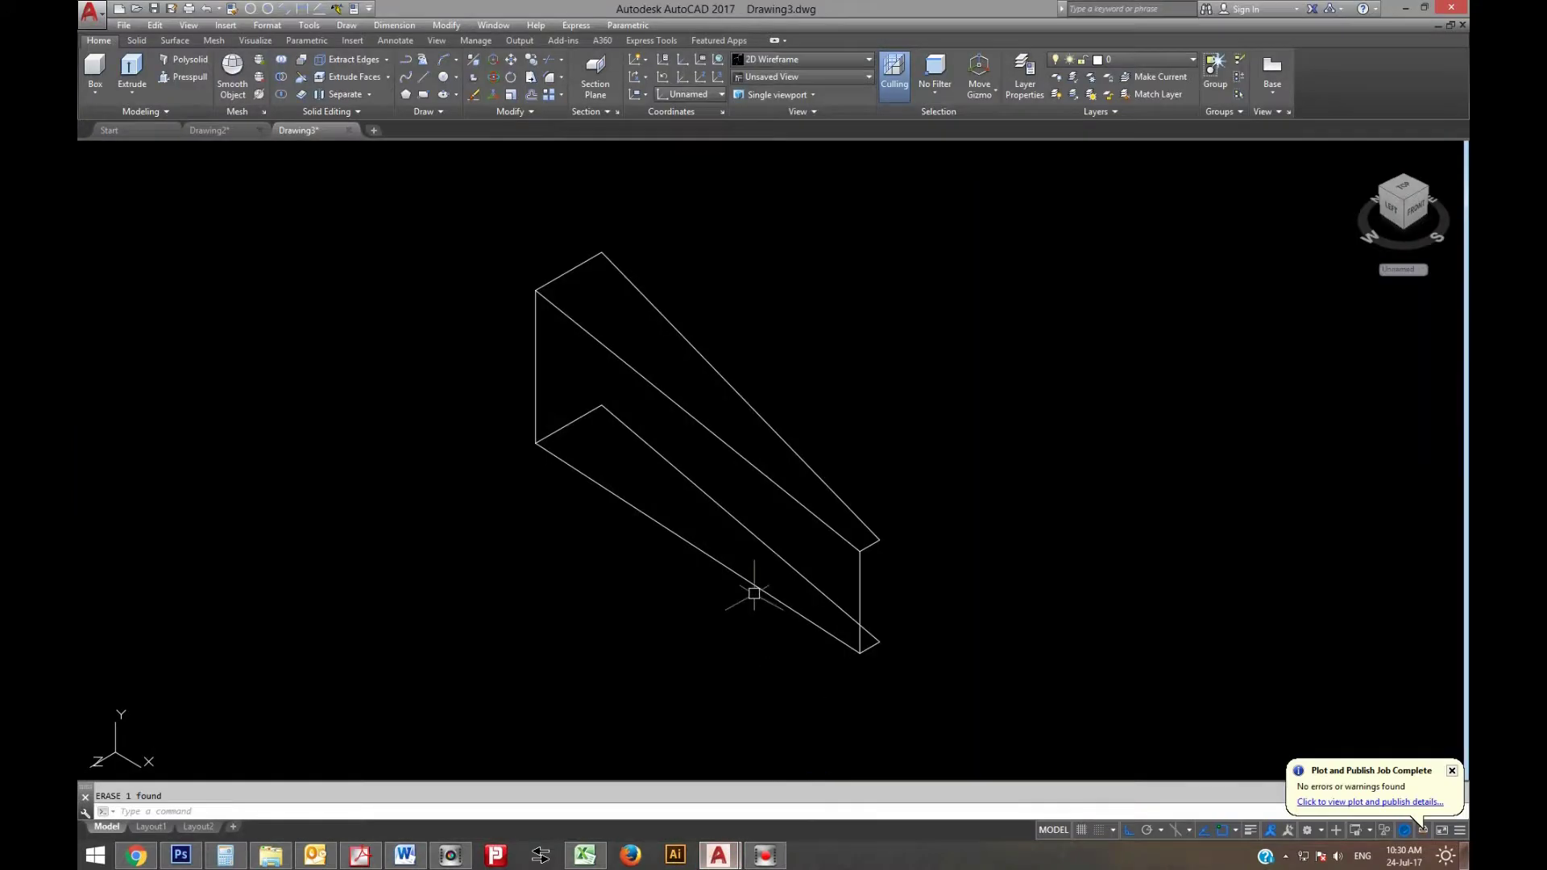
Align the UCS to the view and draw a large rectangle right of the bracket
{"action": "left_click", "coordinate": [637, 95]}
{"action": "left_click", "coordinate": [645, 121]}
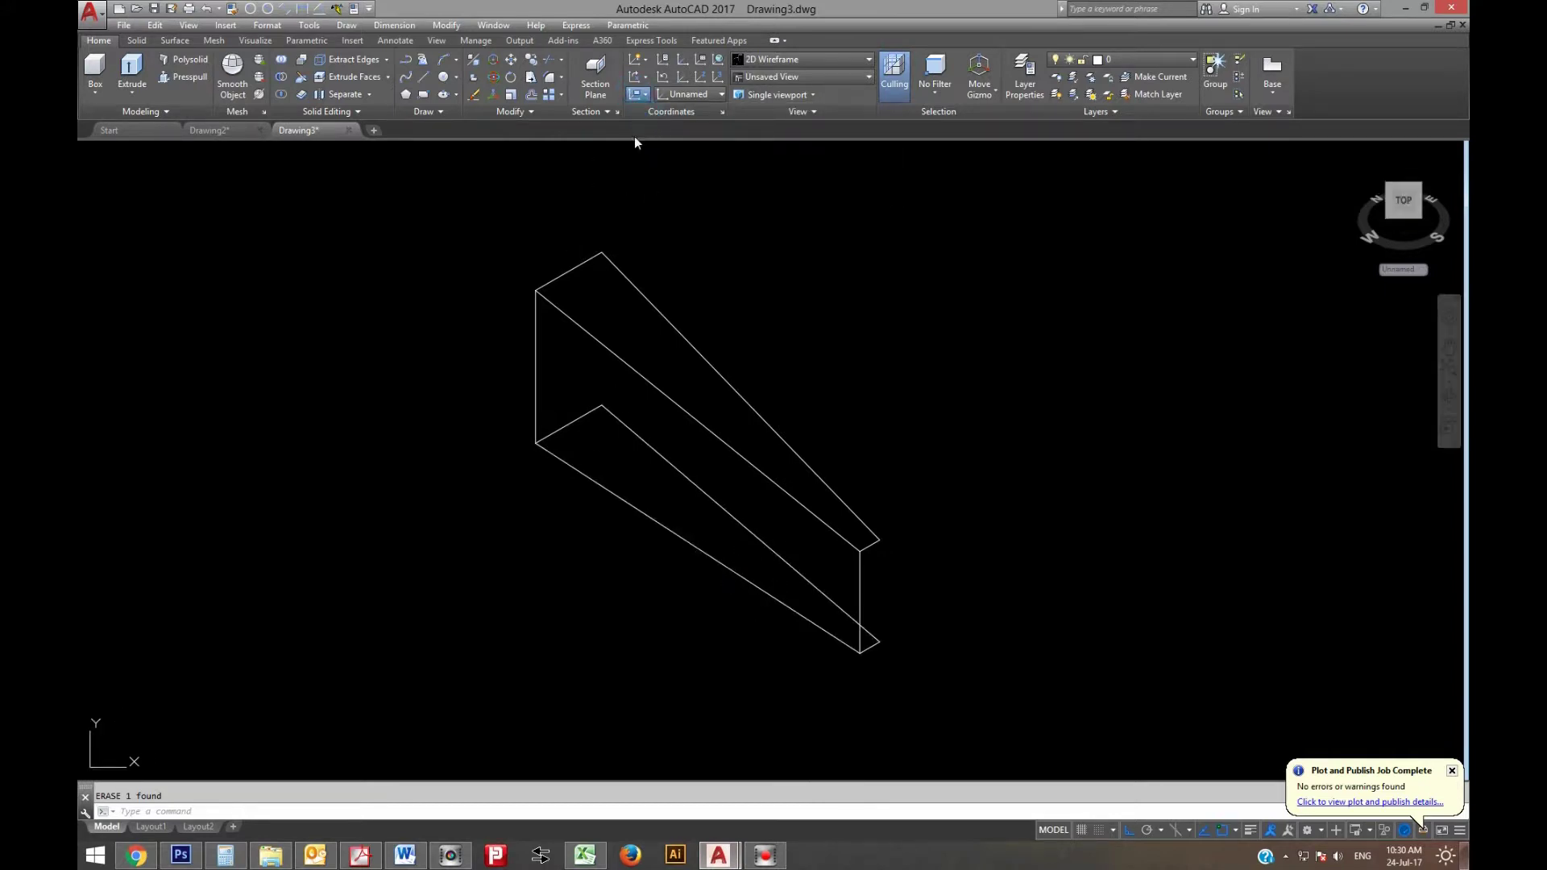
{"action": "scroll", "coordinate": [436, 304], "scroll_direction": "down", "scroll_amount": 4}
{"action": "type", "text": "rec"}
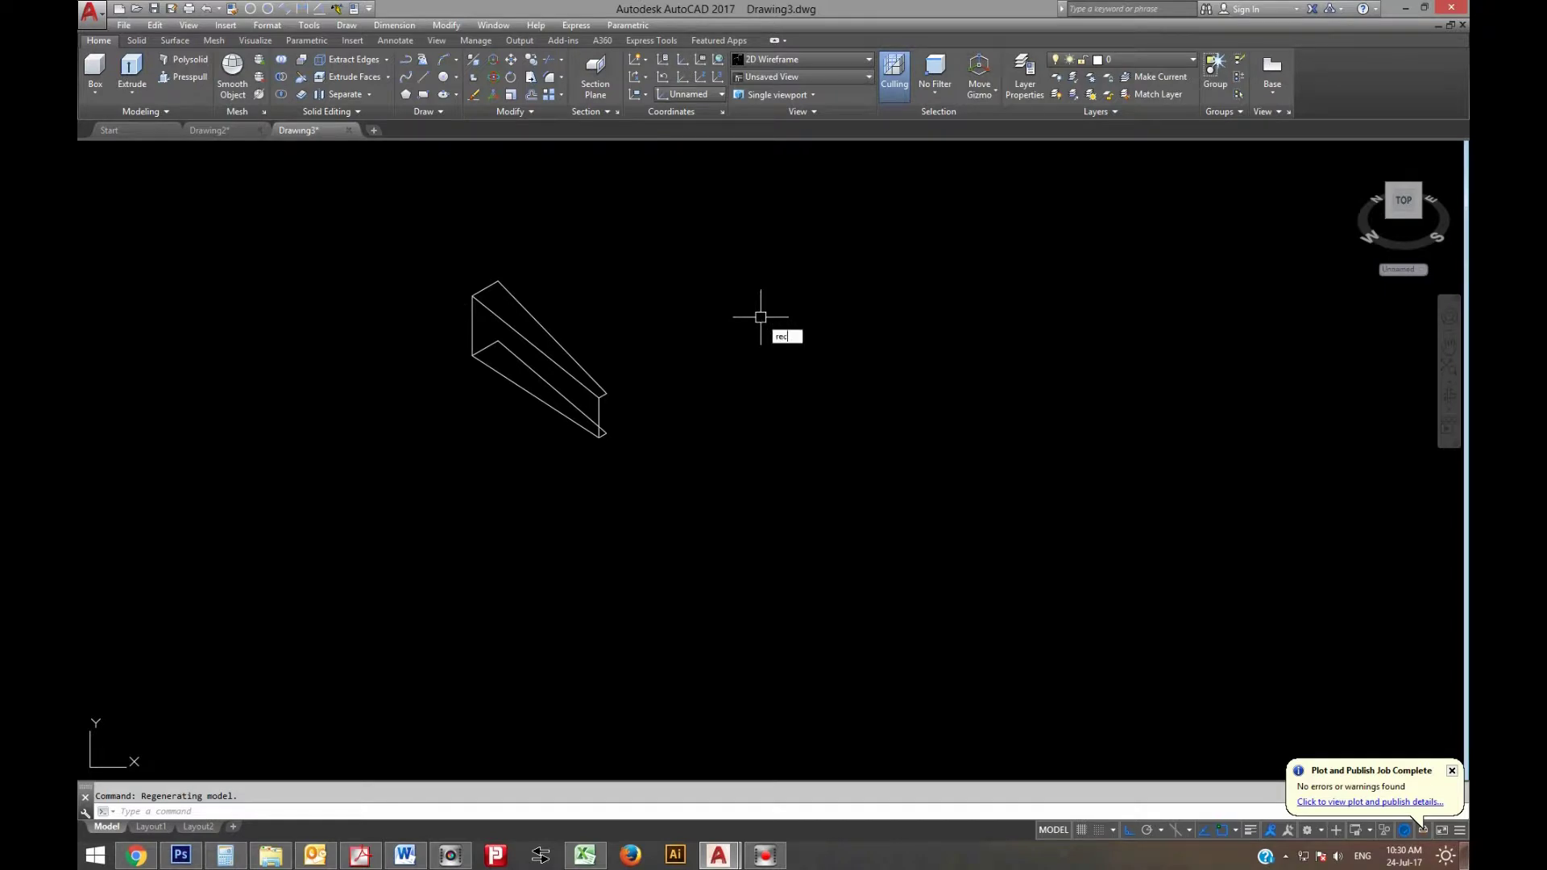
{"action": "key", "text": "Return"}
{"action": "left_click", "coordinate": [739, 250]}
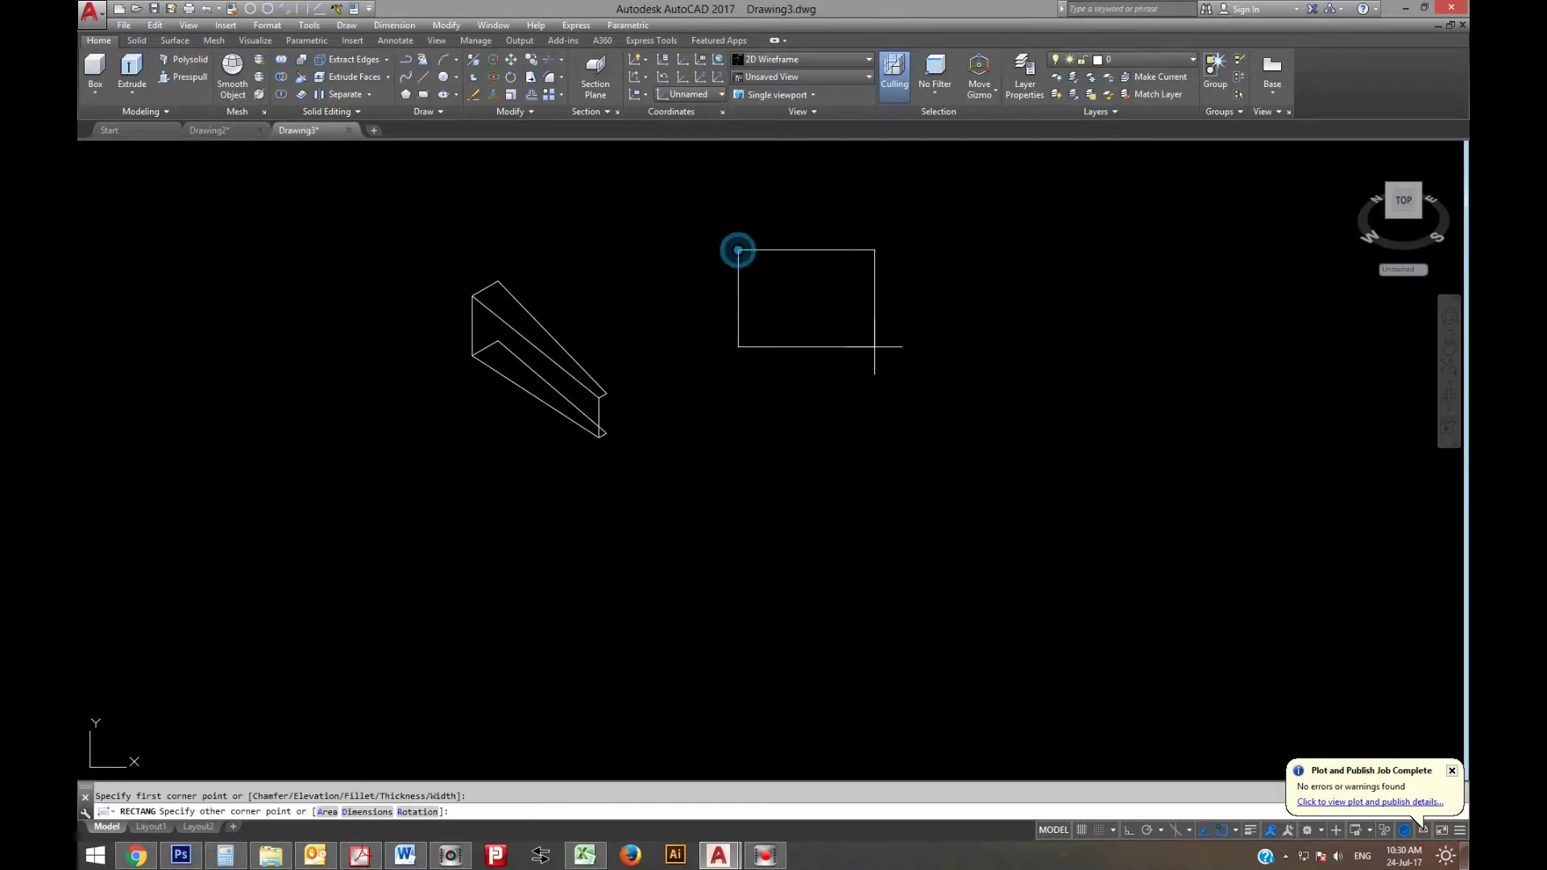
{"action": "left_click", "coordinate": [1213, 536]}
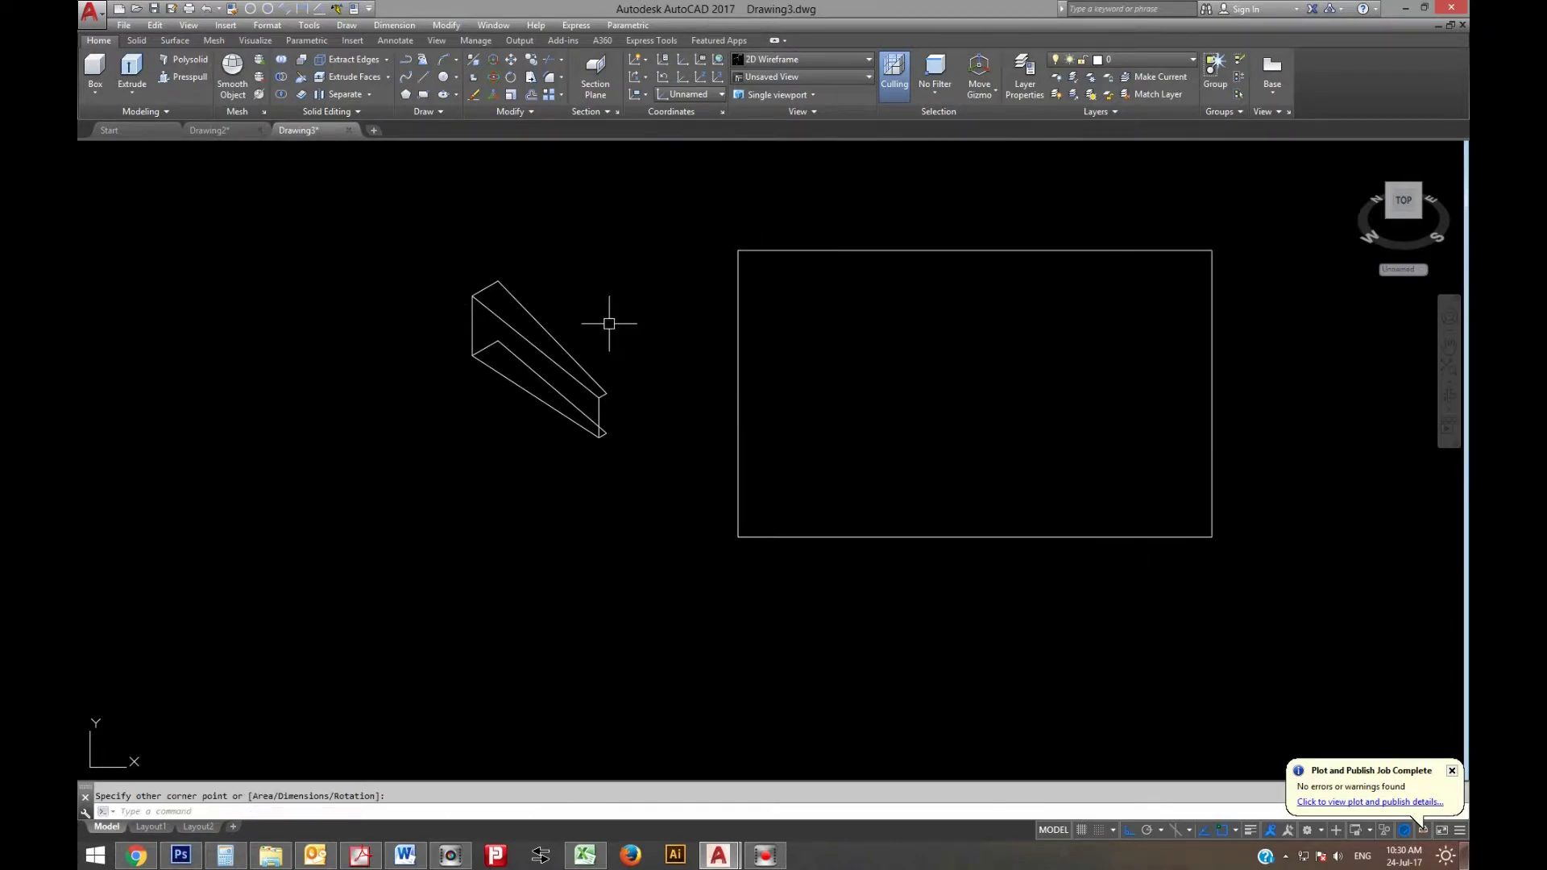
Copy the three tapered-face edges and place the copy beside the bracket
{"action": "type", "text": "co"}
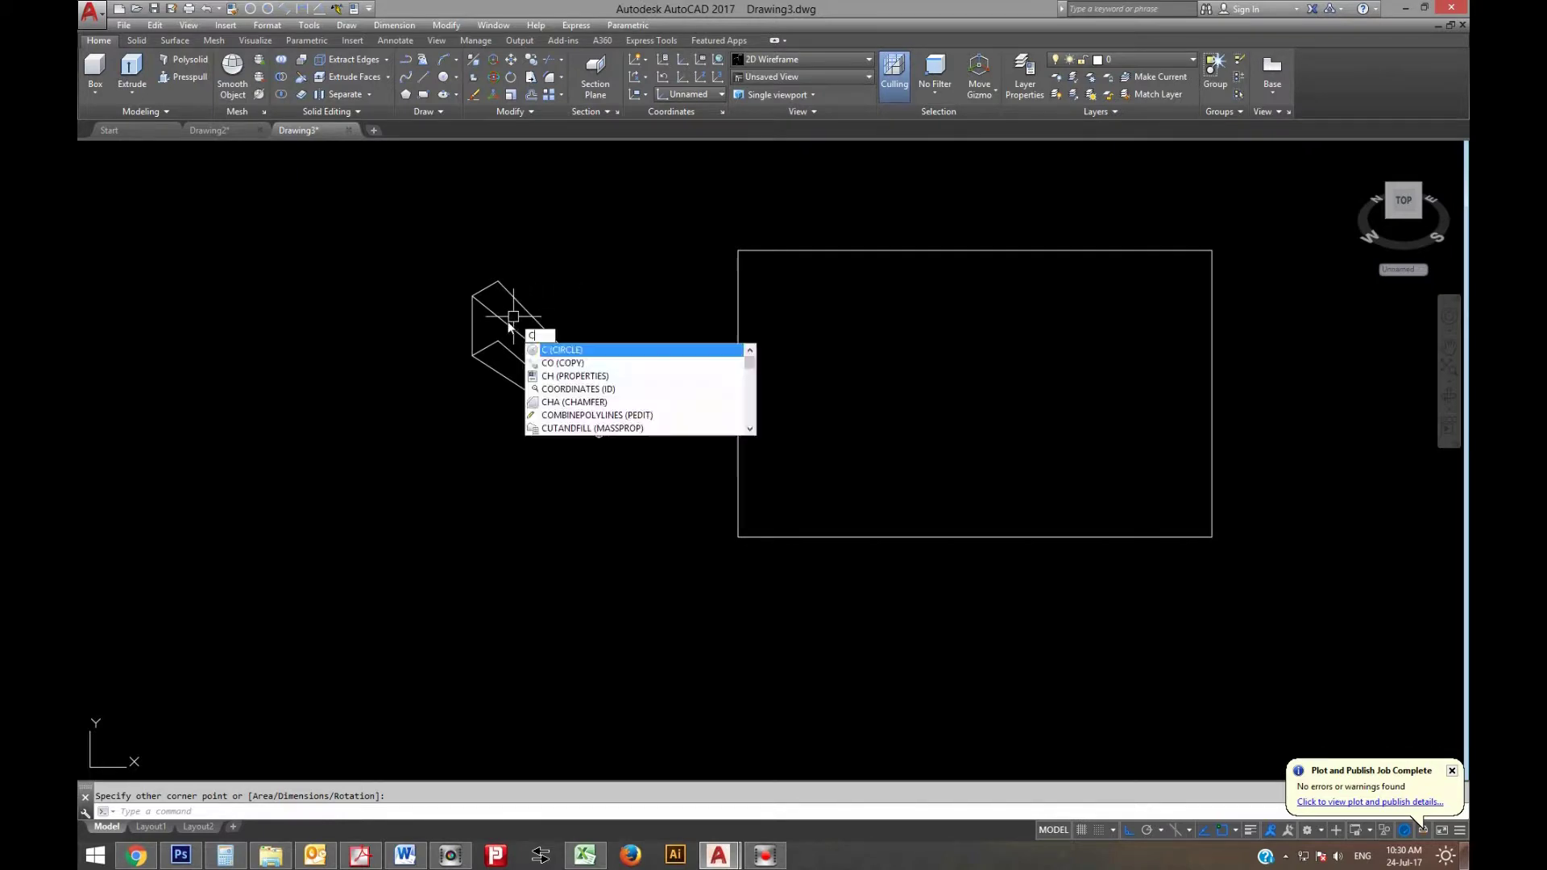
{"action": "key", "text": "Return"}
{"action": "scroll", "coordinate": [490, 305], "scroll_direction": "up", "scroll_amount": 2}
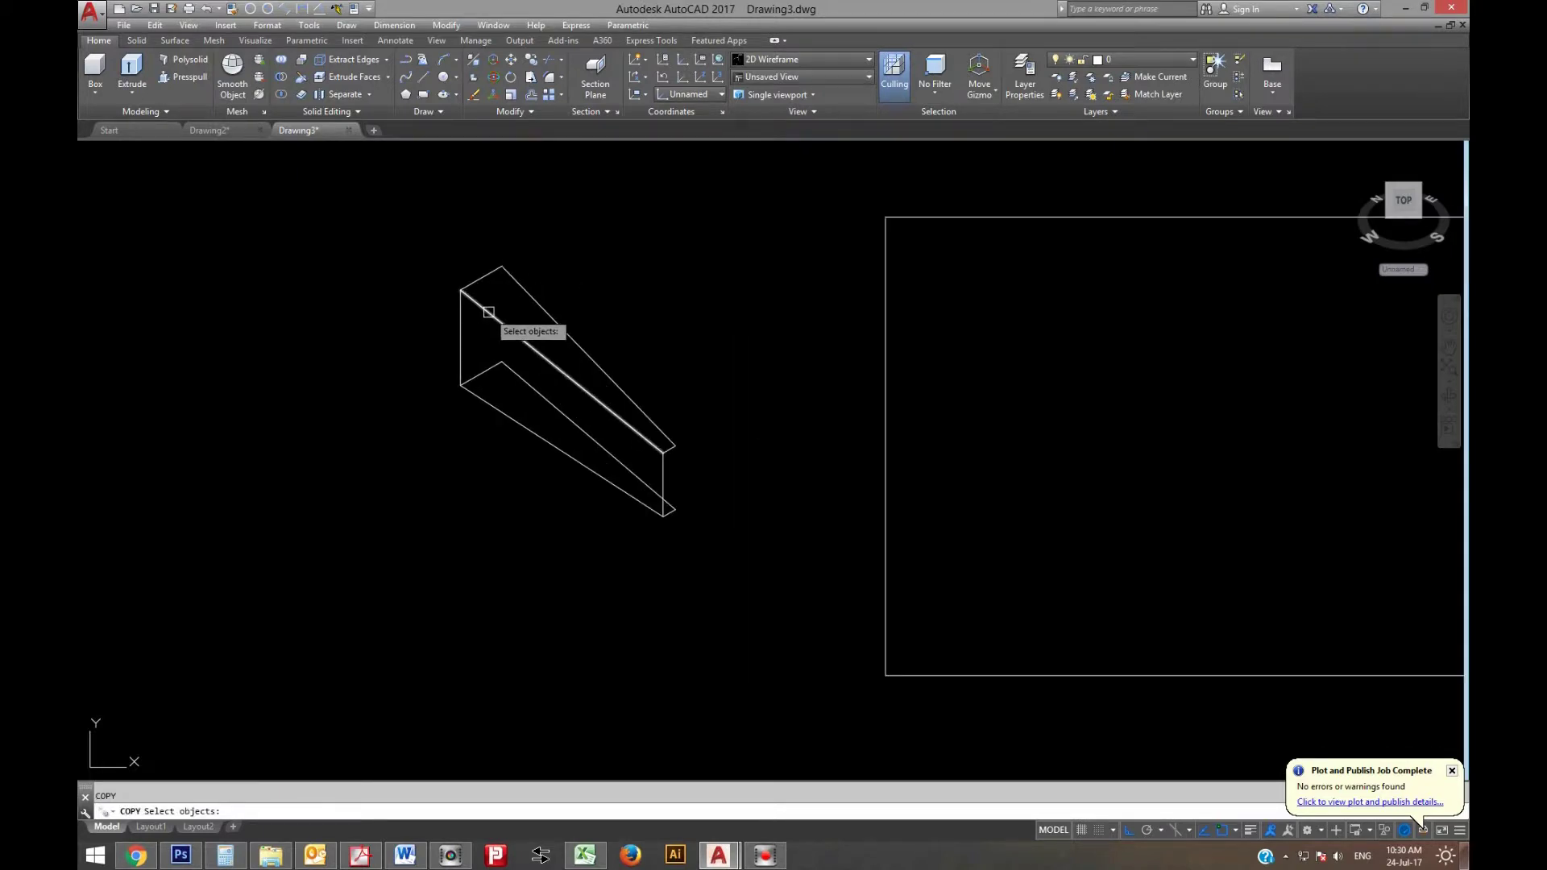
{"action": "left_click", "coordinate": [489, 312]}
{"action": "left_click", "coordinate": [484, 277]}
{"action": "left_click", "coordinate": [541, 306]}
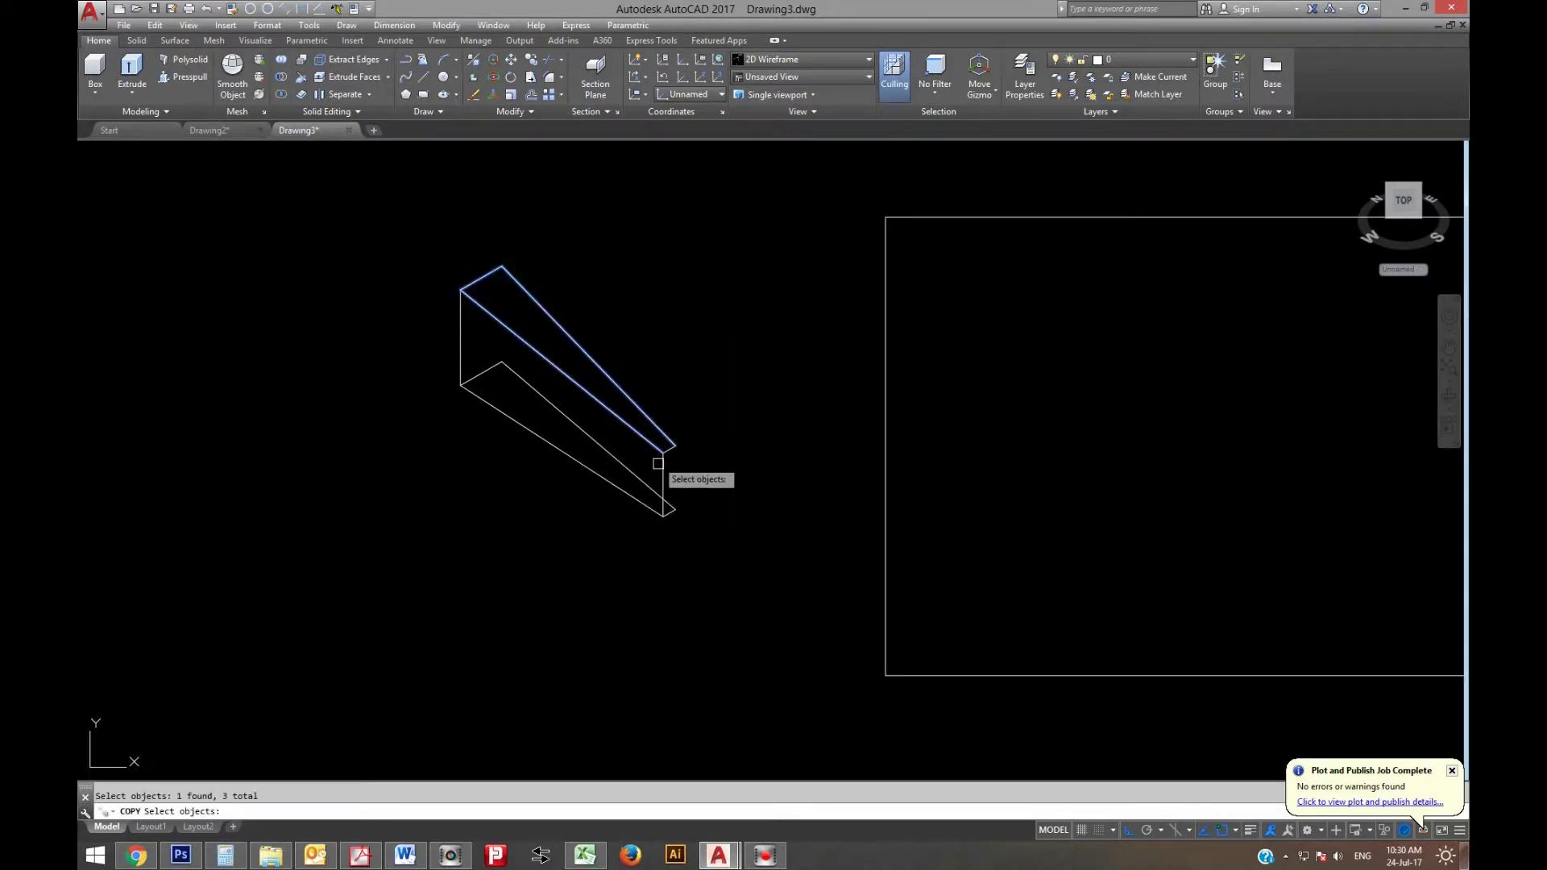
{"action": "scroll", "coordinate": [668, 427], "scroll_direction": "up", "scroll_amount": 2}
{"action": "scroll", "coordinate": [668, 427], "scroll_direction": "down", "scroll_amount": 2}
{"action": "scroll", "coordinate": [570, 349], "scroll_direction": "down", "scroll_amount": 2}
{"action": "key", "text": "Return"}
{"action": "left_click", "coordinate": [554, 351]}
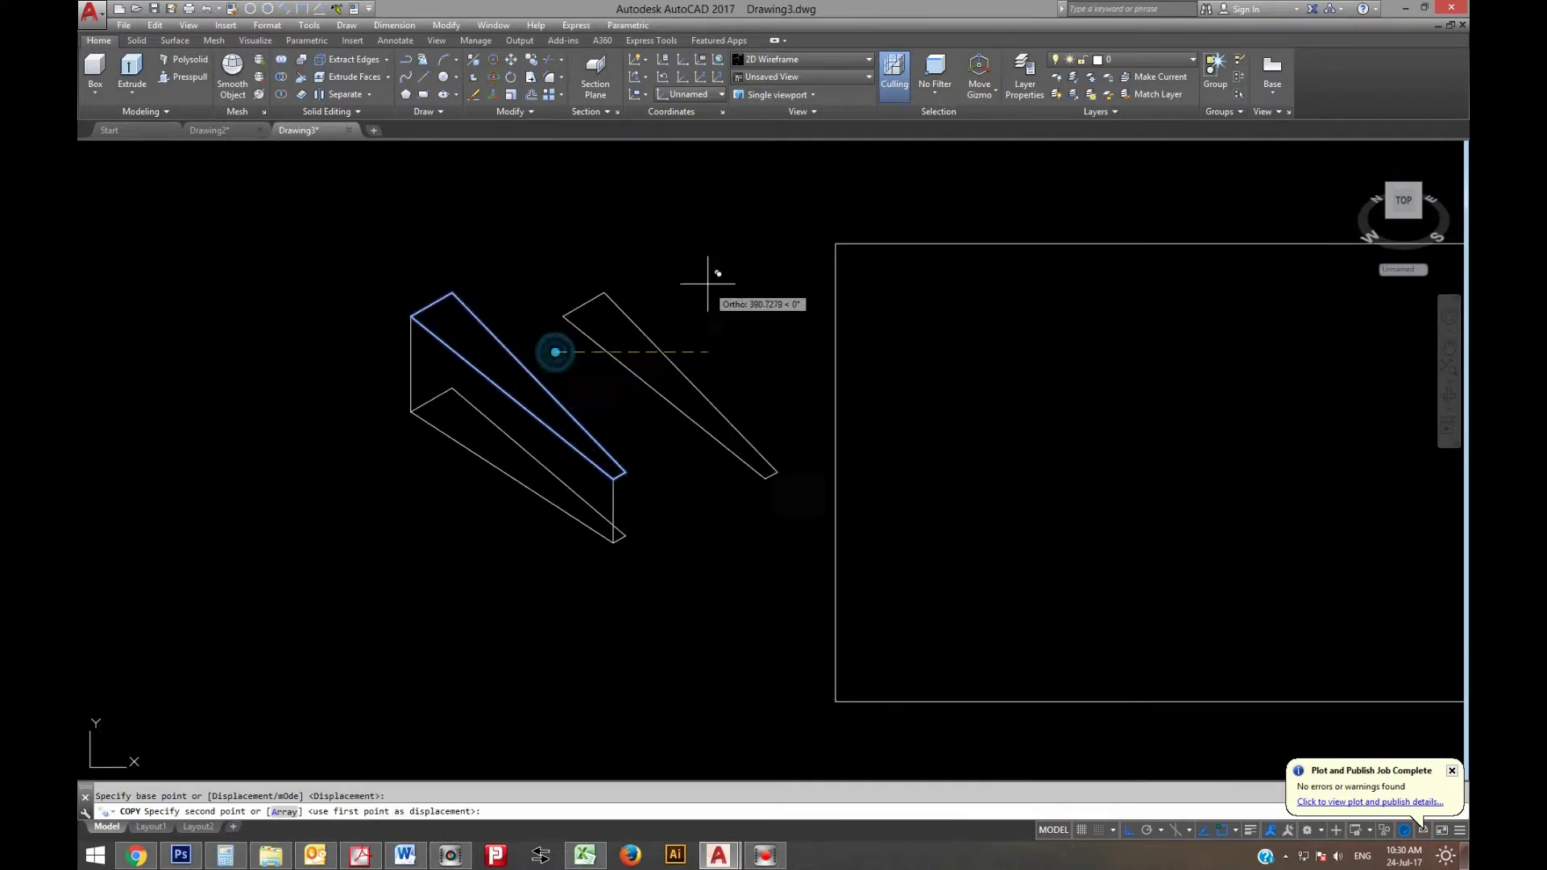
{"action": "left_click", "coordinate": [703, 277]}
{"action": "key", "text": "Escape"}
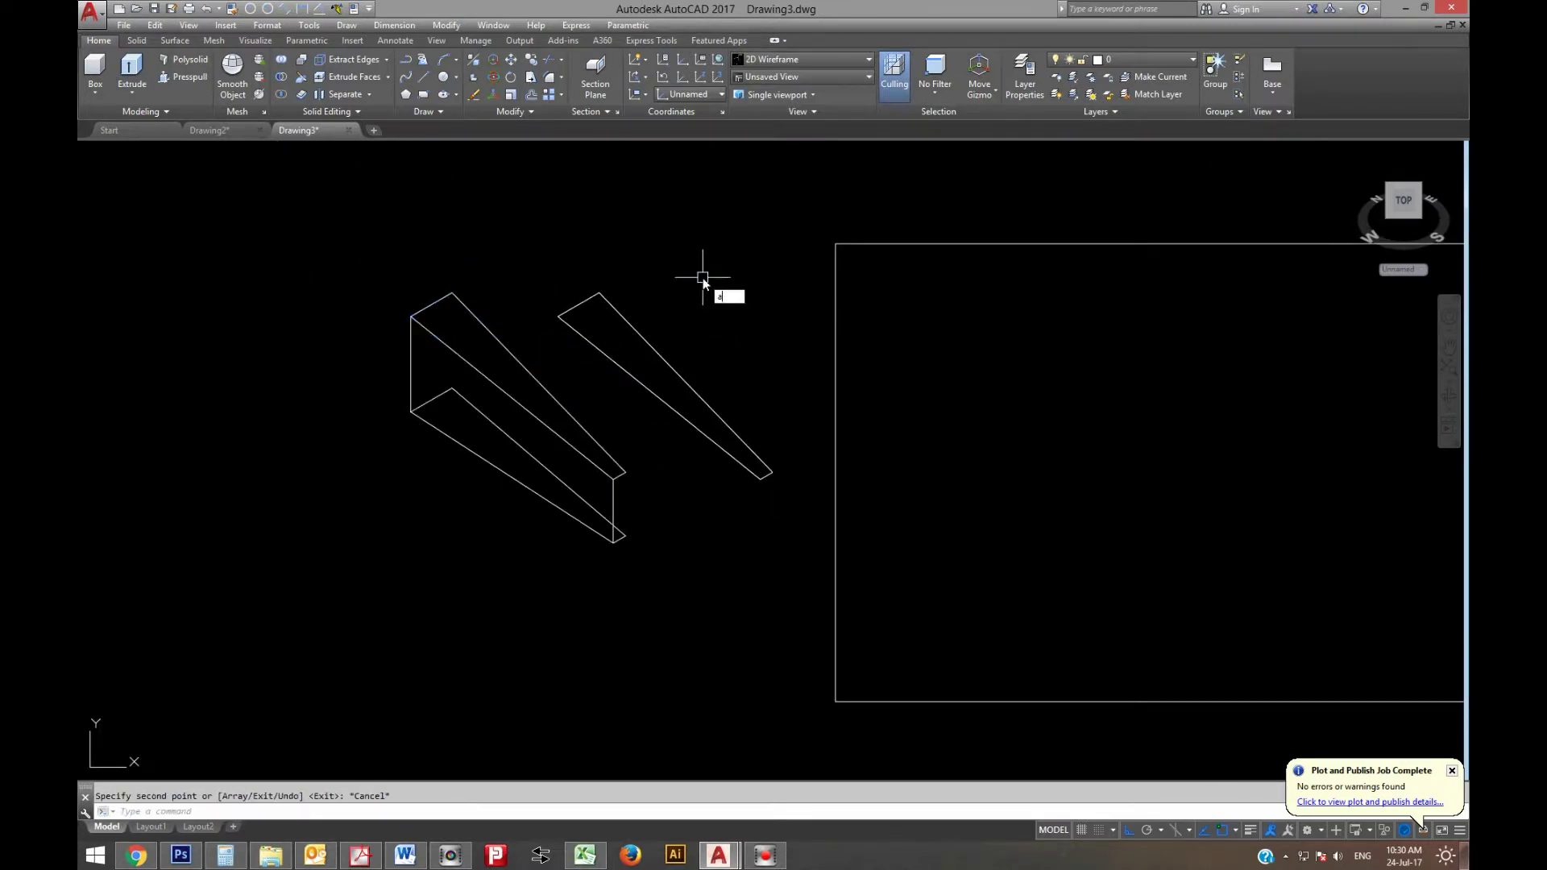
Align the copied tapered face into the rectangle's top-right corner along its right edge
{"action": "type", "text": "l"}
{"action": "key", "text": "Return"}
{"action": "left_click", "coordinate": [781, 491]}
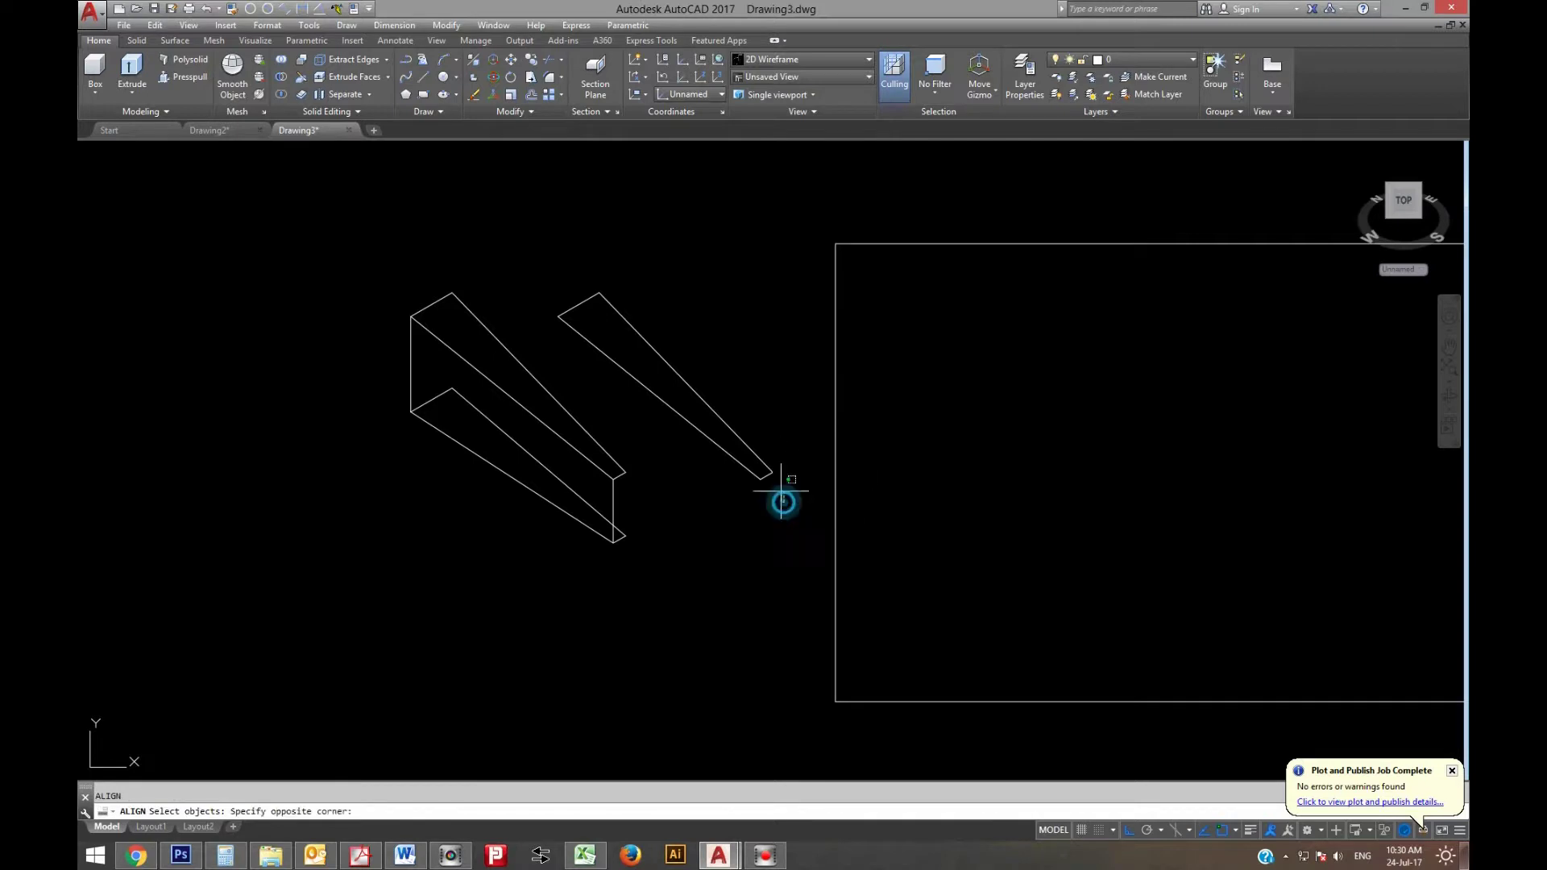
{"action": "left_click", "coordinate": [743, 400]}
{"action": "key", "text": "Return"}
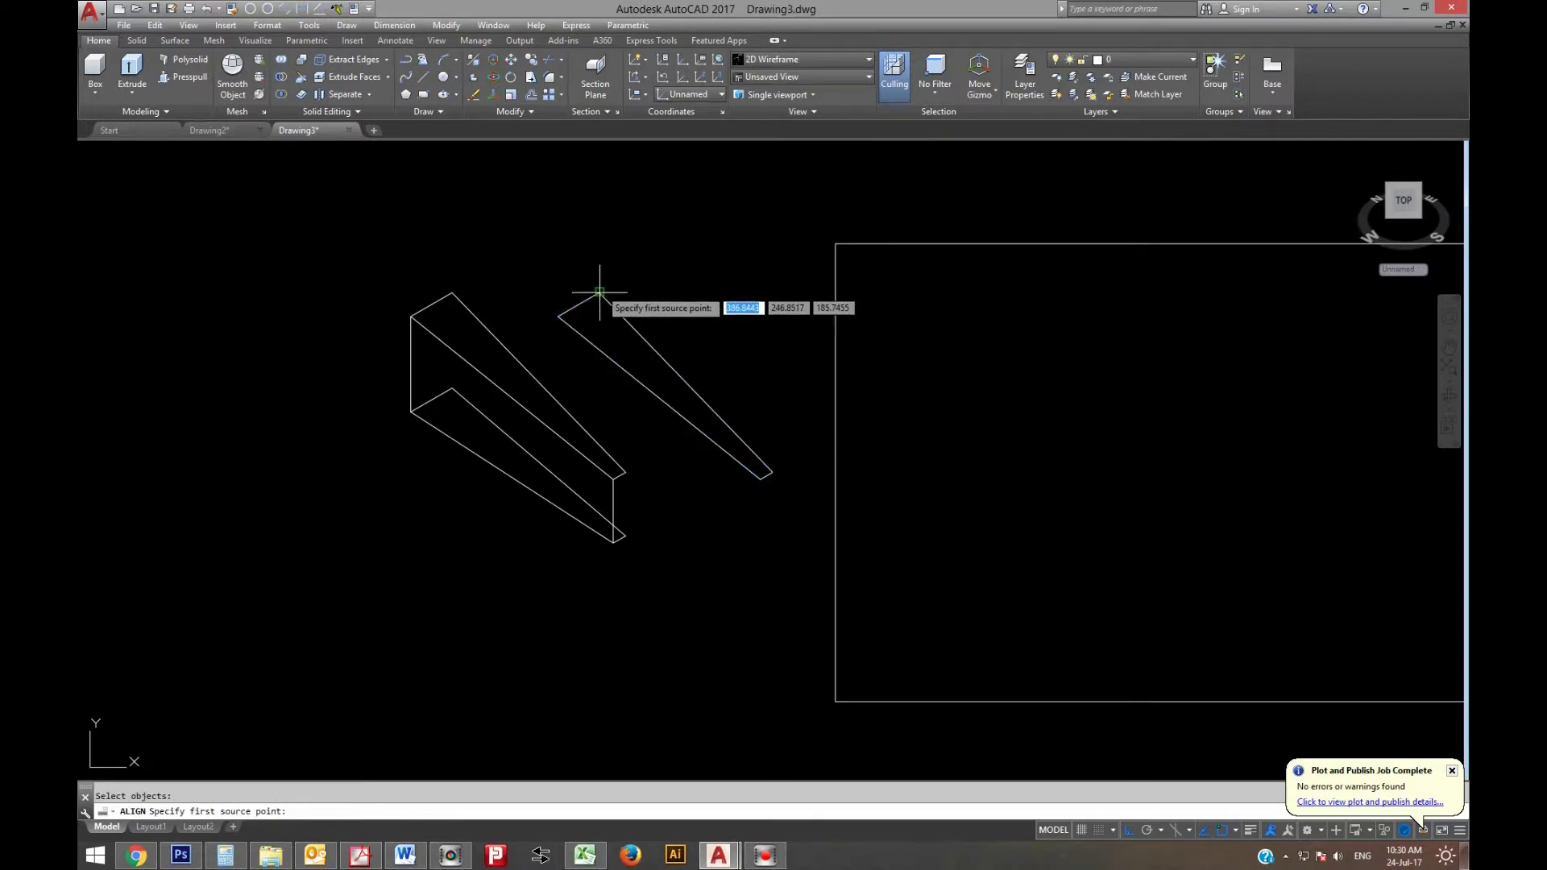
{"action": "left_click", "coordinate": [599, 292]}
{"action": "scroll", "coordinate": [516, 297], "scroll_direction": "down", "scroll_amount": 2}
{"action": "left_click", "coordinate": [1183, 266]}
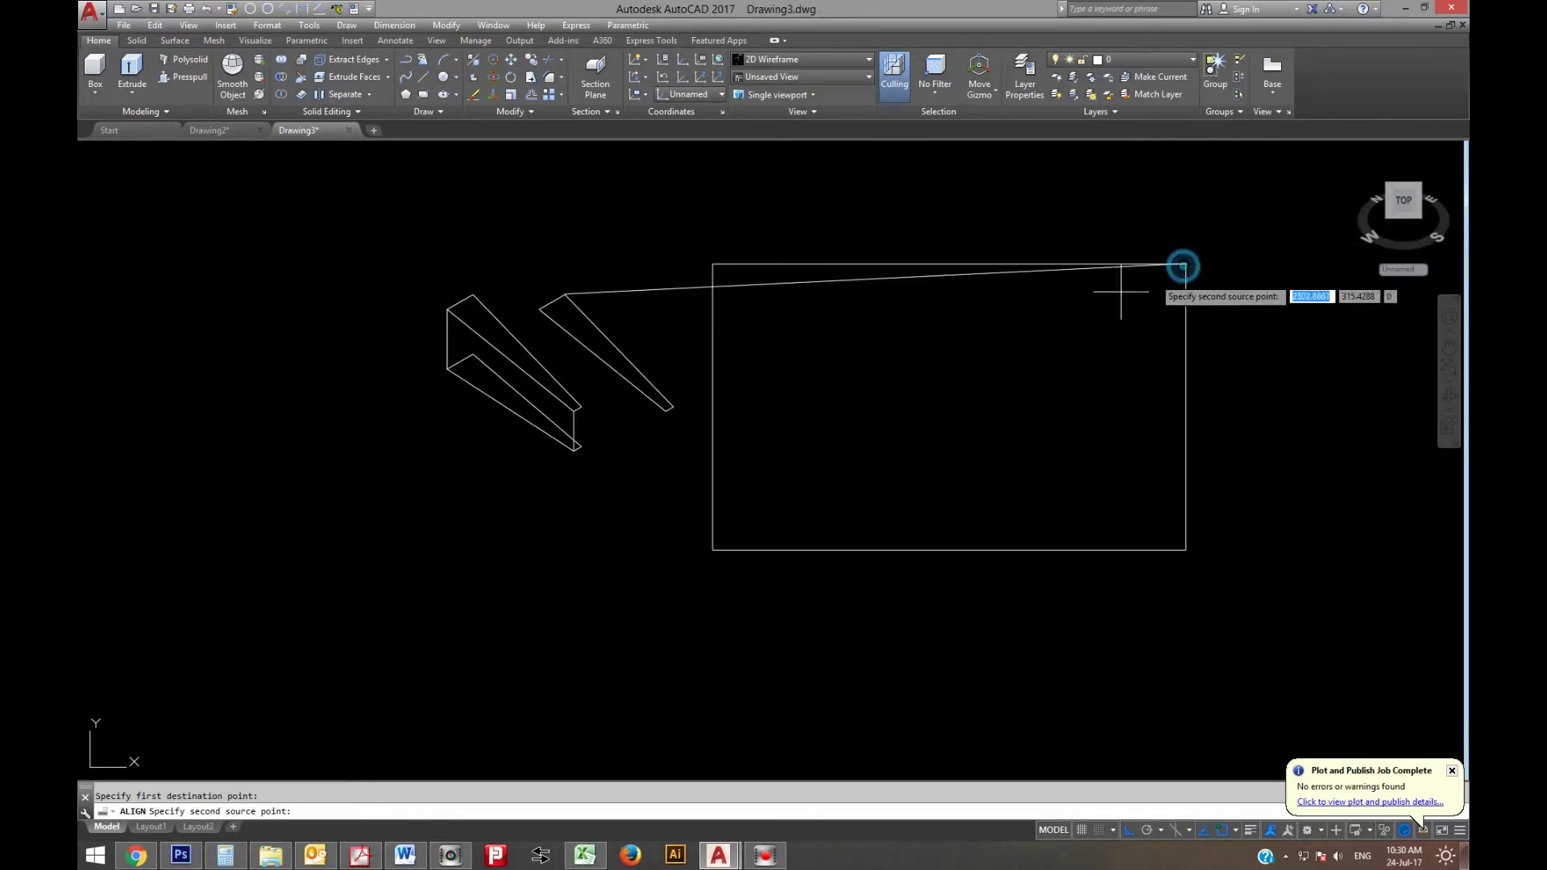
{"action": "left_click", "coordinate": [671, 408]}
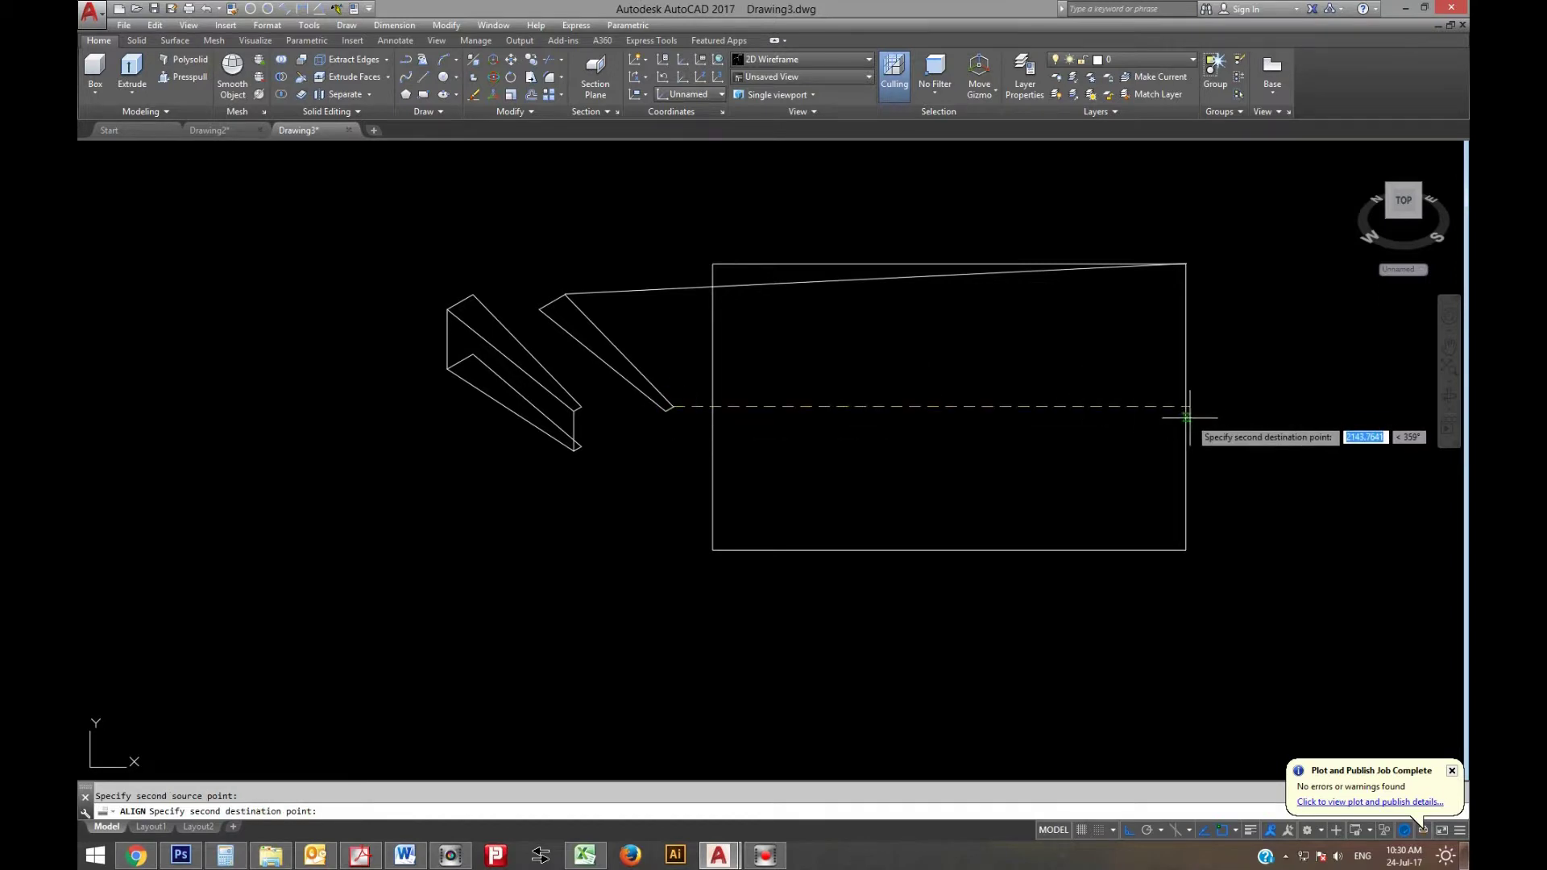
{"action": "left_click", "coordinate": [1188, 418]}
{"action": "left_click", "coordinate": [540, 309]}
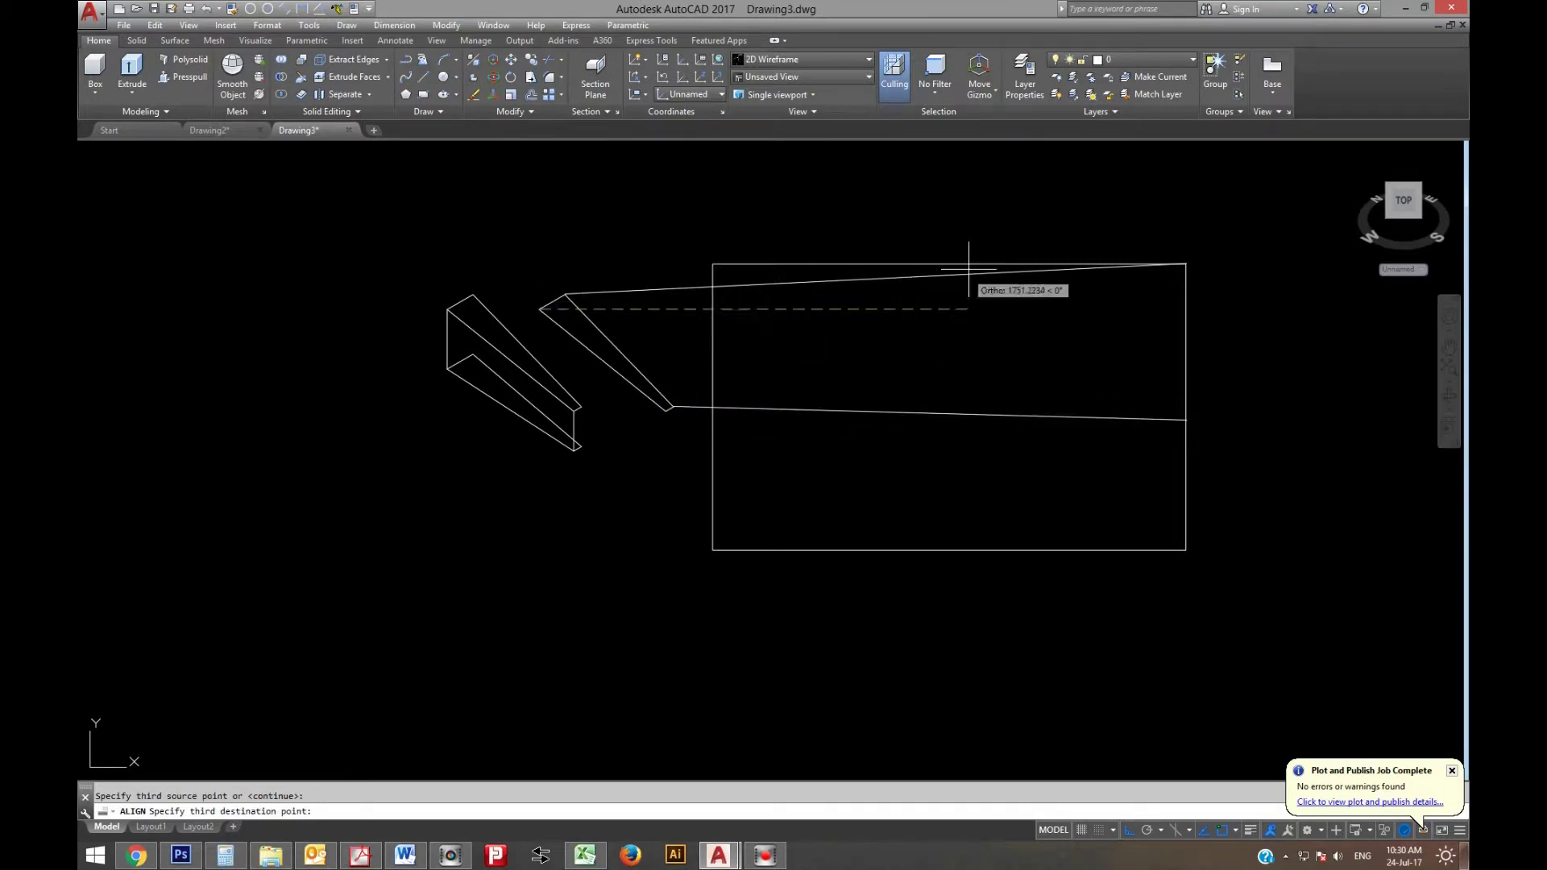
{"action": "left_click", "coordinate": [968, 270]}
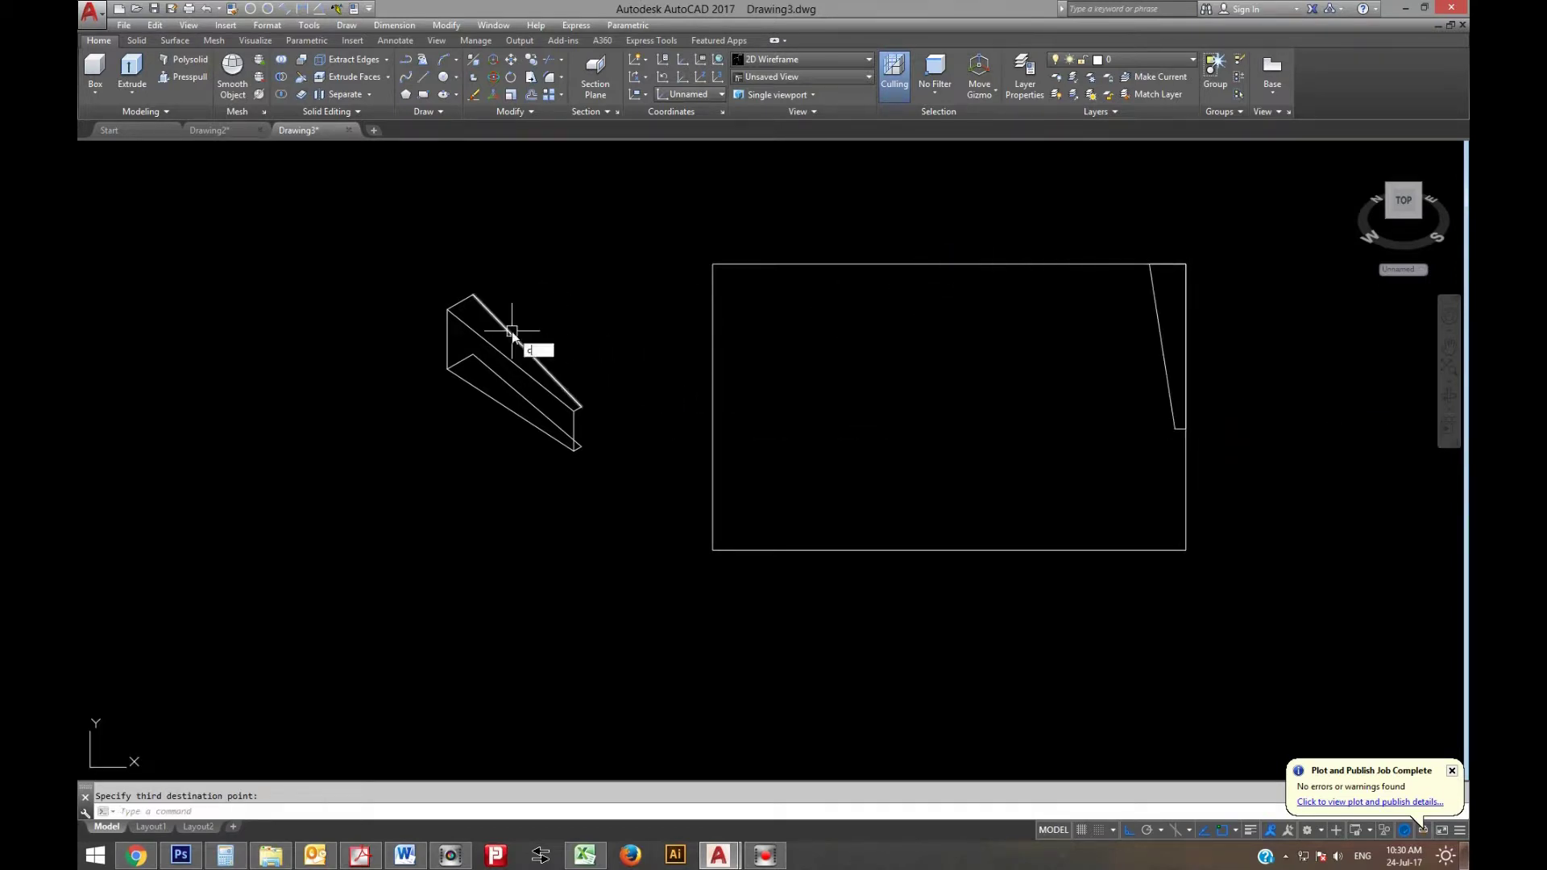
Copy the wedge's slanted side-face edges and place them beside the wedge
{"action": "type", "text": "o"}
{"action": "key", "text": "Return"}
{"action": "left_click", "coordinate": [471, 328]}
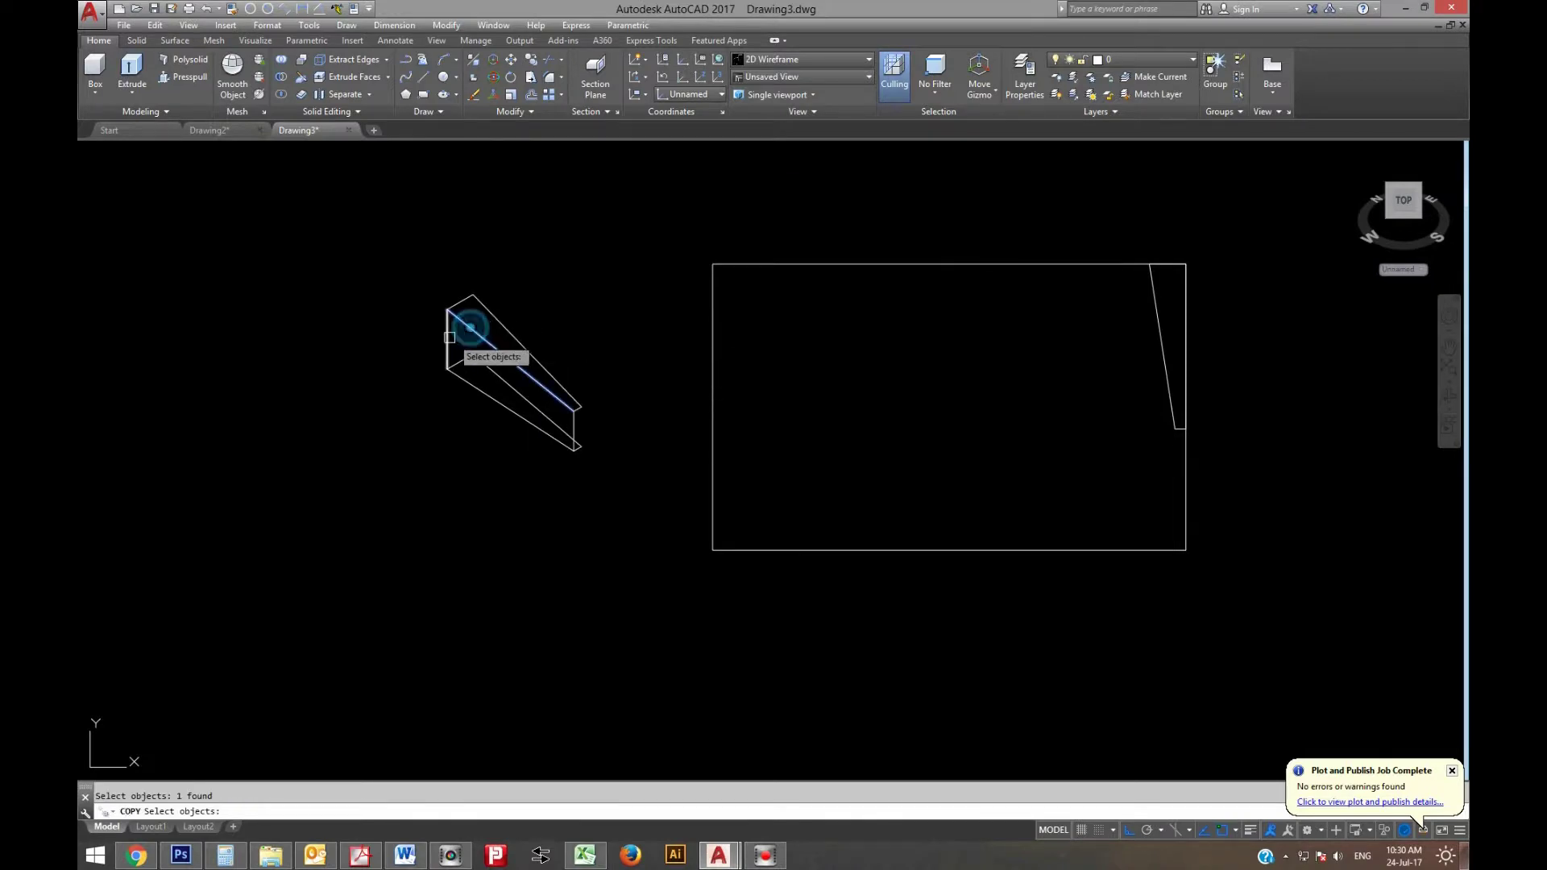
{"action": "left_click", "coordinate": [467, 382]}
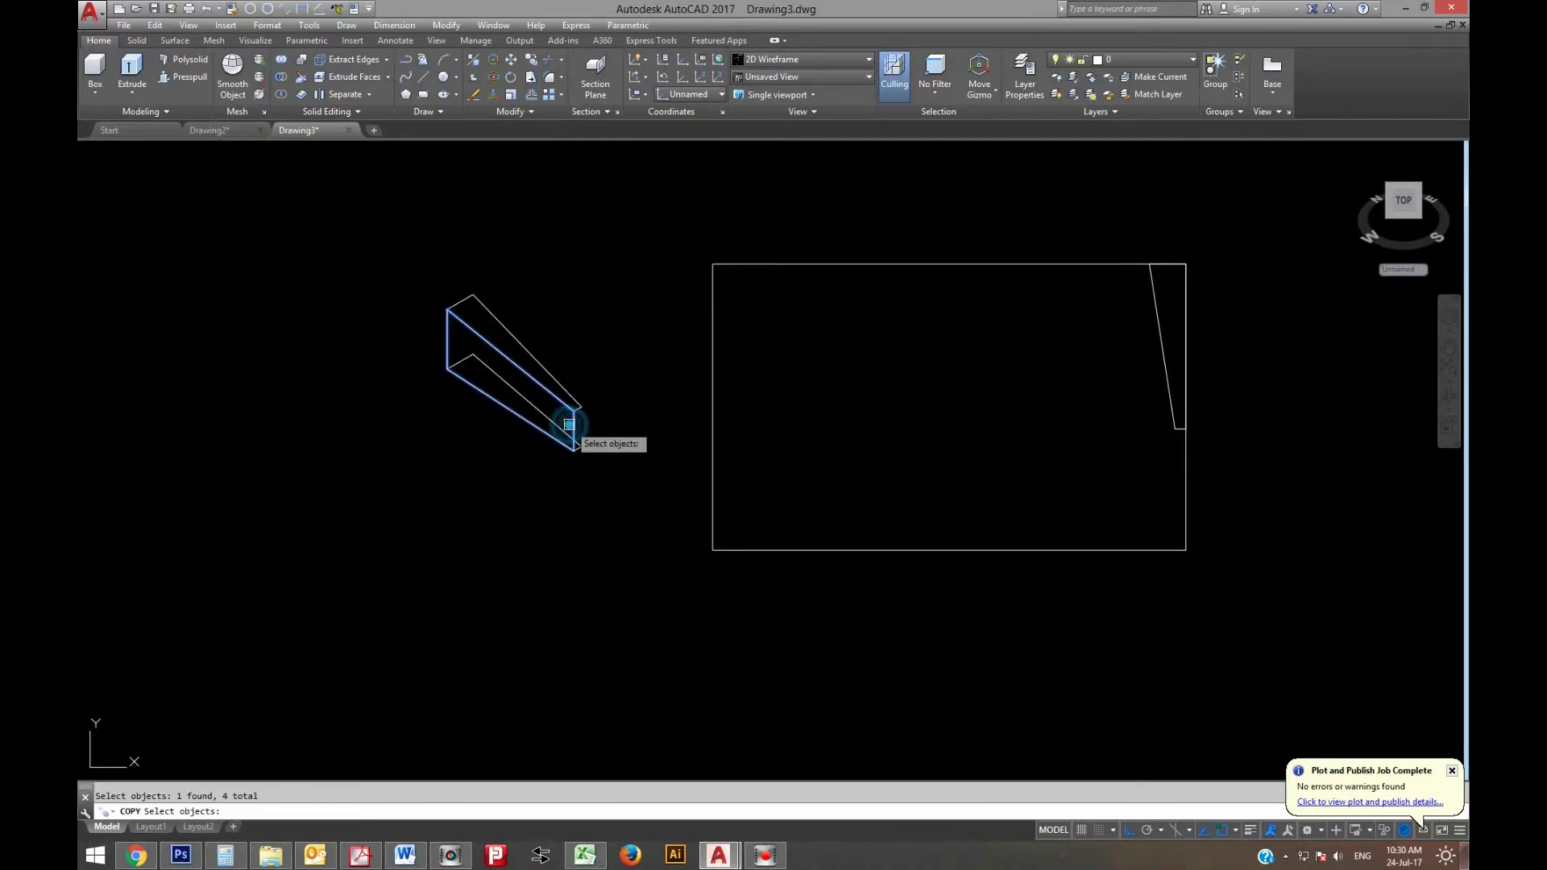
{"action": "key", "text": "Return"}
{"action": "left_click", "coordinate": [510, 371]}
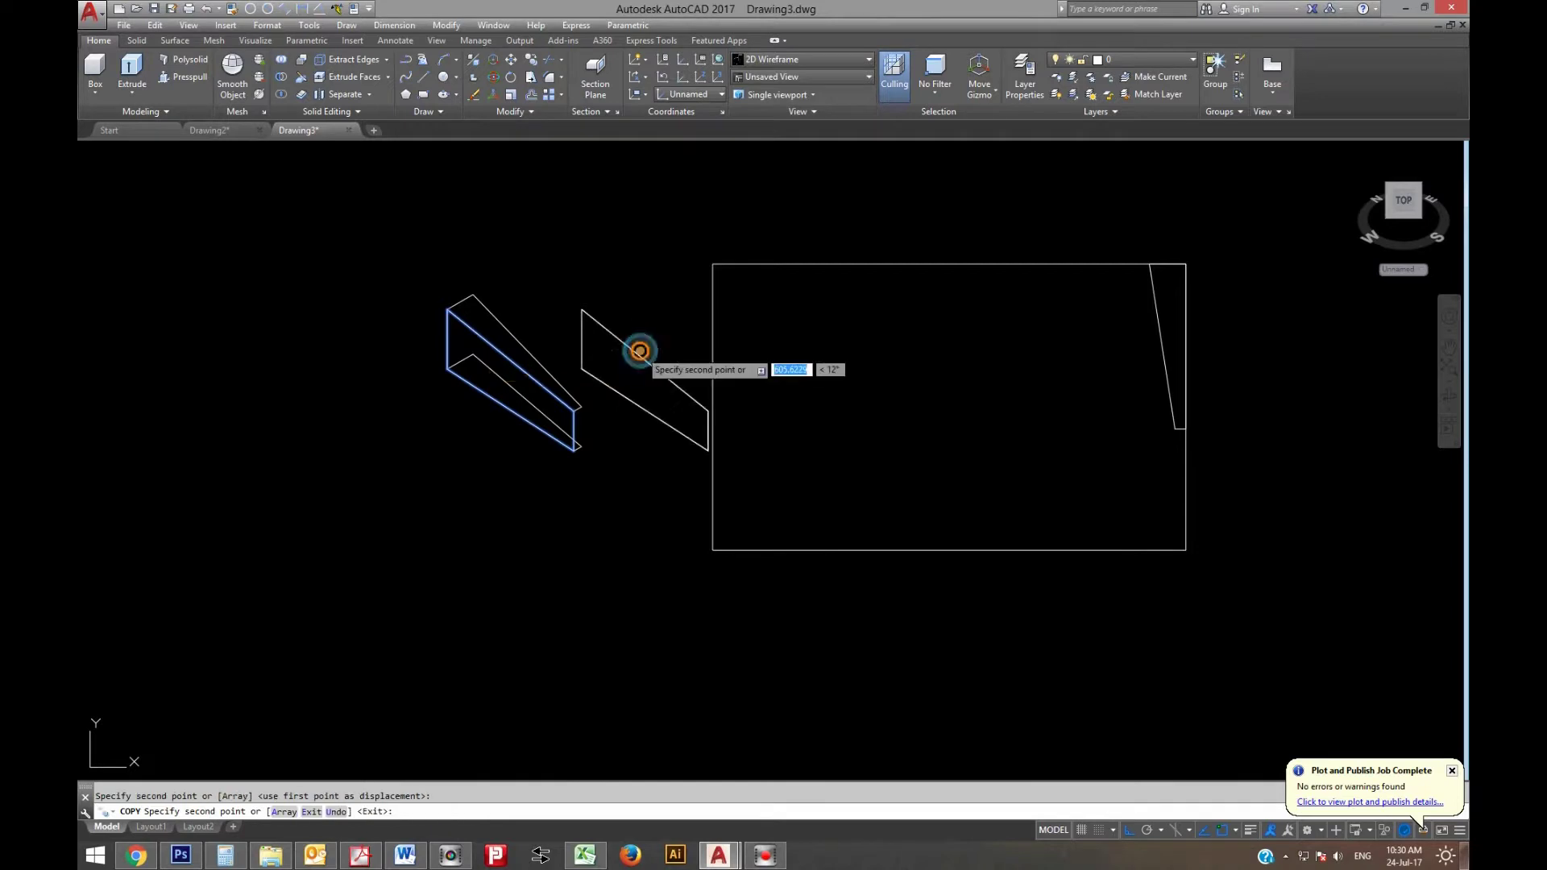
{"action": "left_click", "coordinate": [639, 350]}
{"action": "key", "text": "Return"}
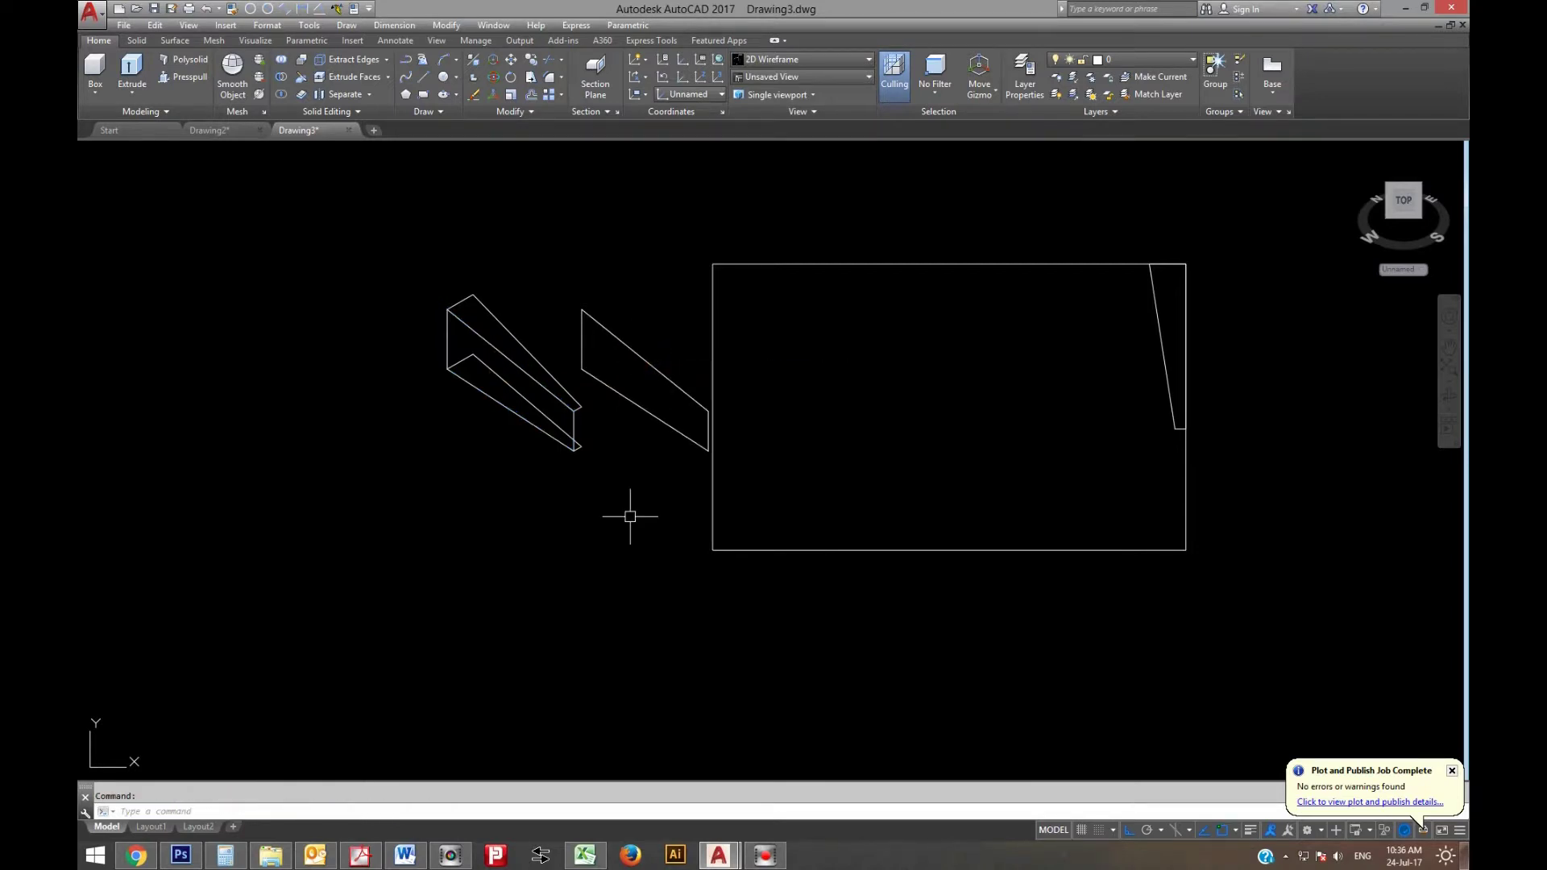
Align the copied side face against the strip's top and lower corners without scaling
{"action": "type", "text": "l"}
{"action": "key", "text": "Return"}
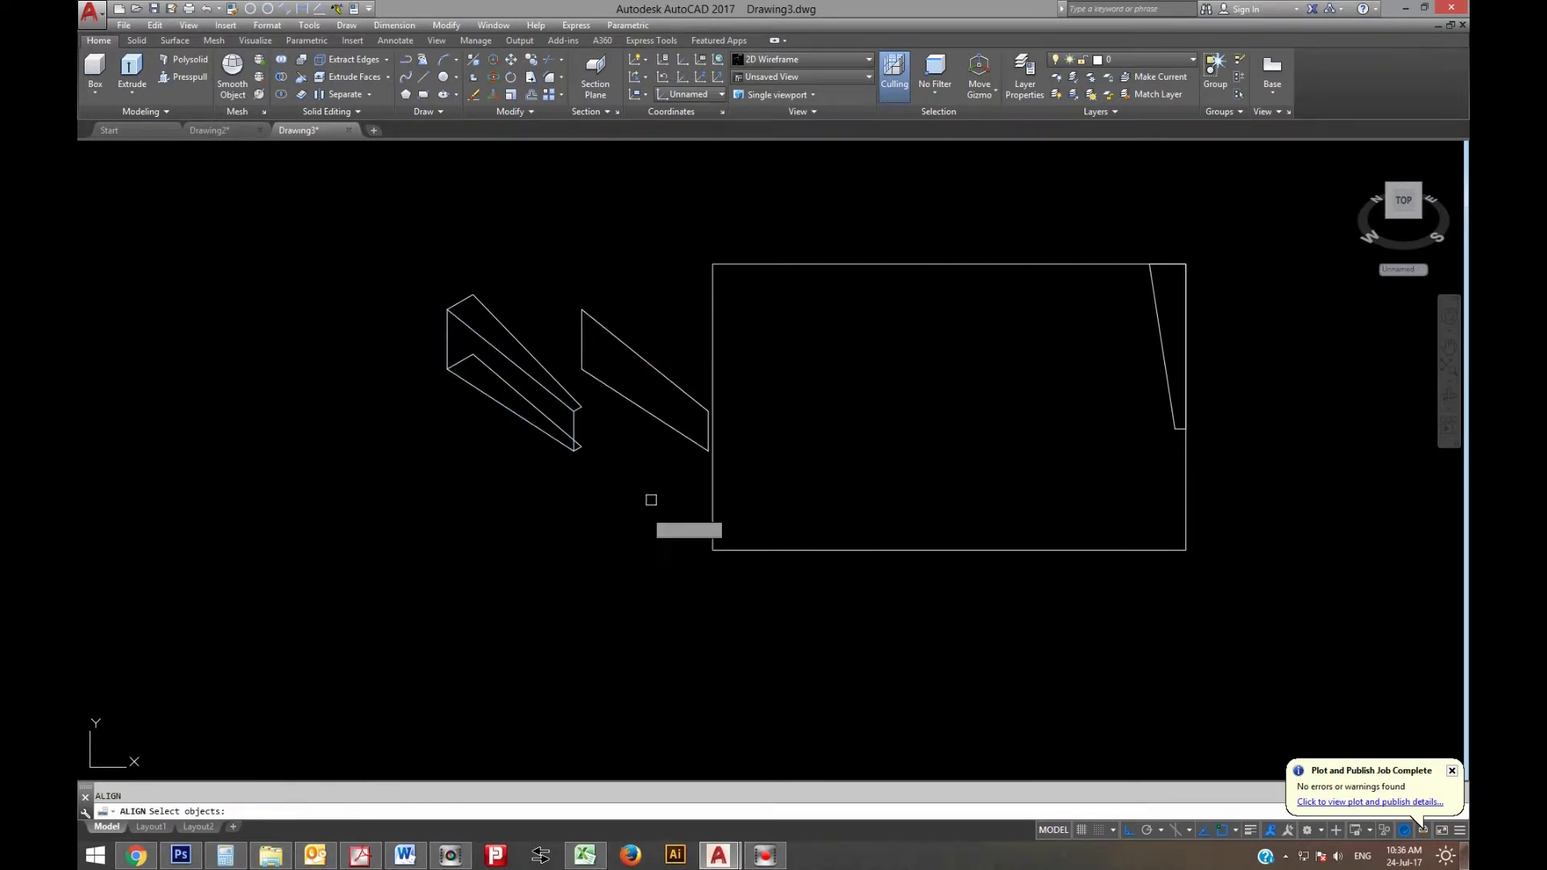
{"action": "left_click", "coordinate": [596, 348]}
{"action": "left_click", "coordinate": [579, 305]}
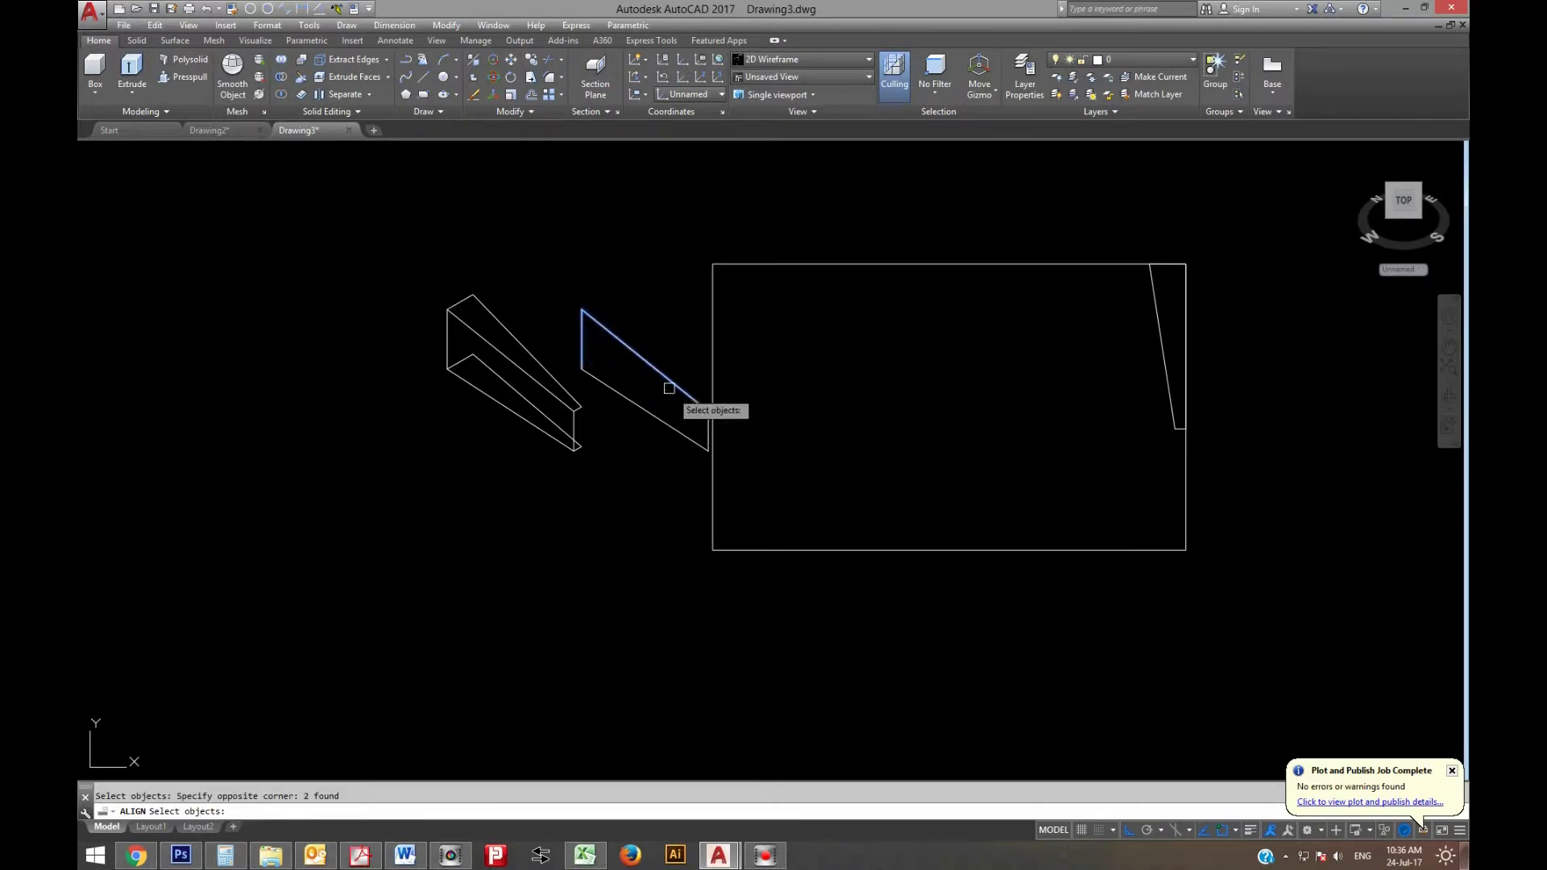
{"action": "left_click", "coordinate": [661, 348]}
{"action": "left_click", "coordinate": [742, 457]}
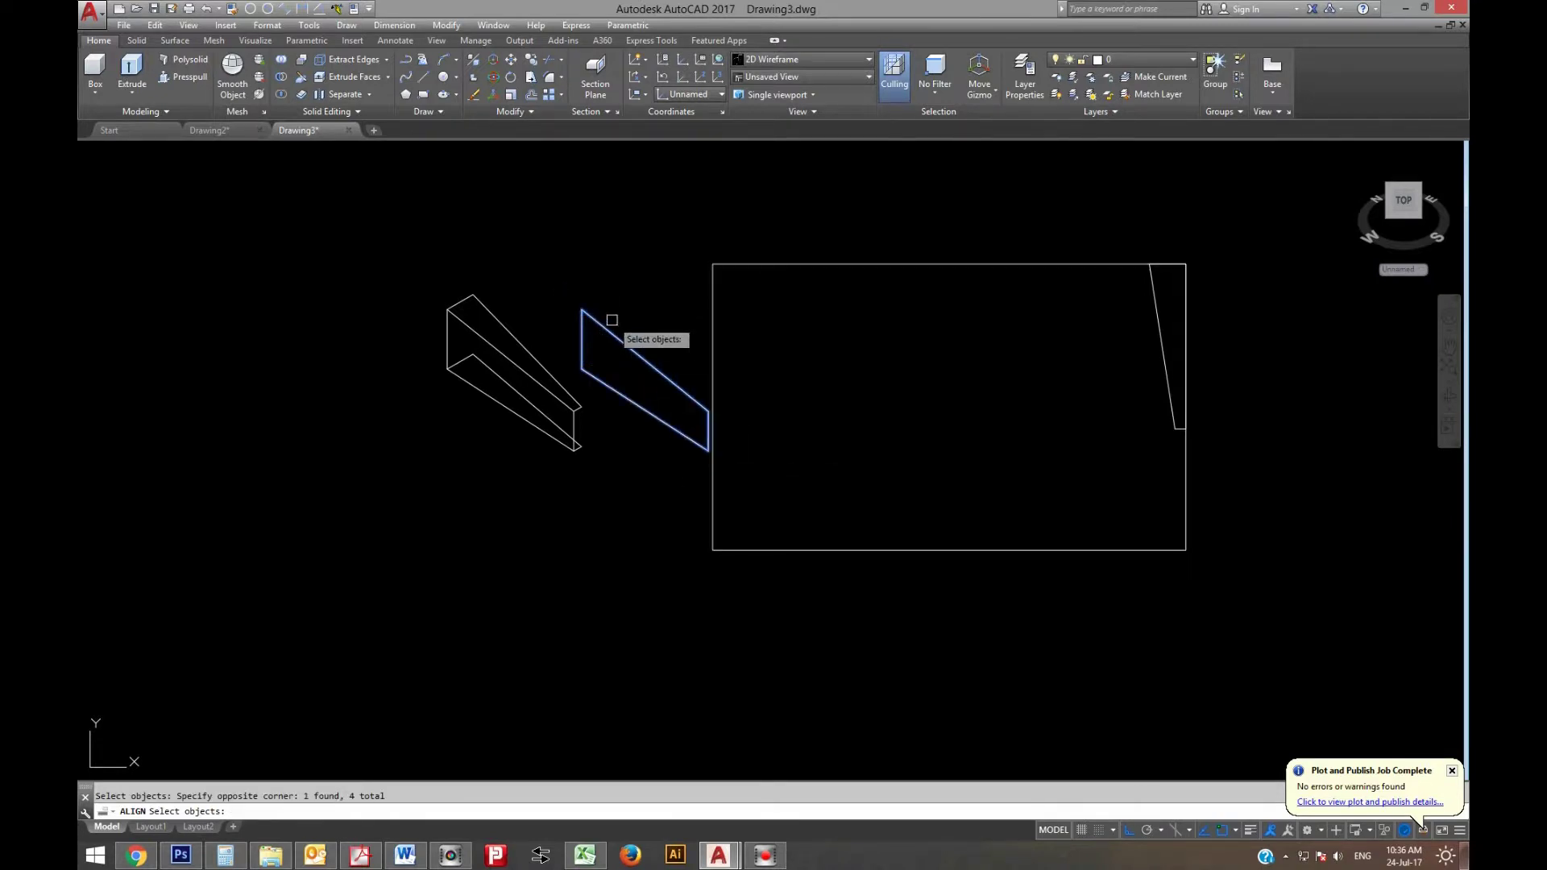
{"action": "key", "text": "Return"}
{"action": "left_click", "coordinate": [581, 308]}
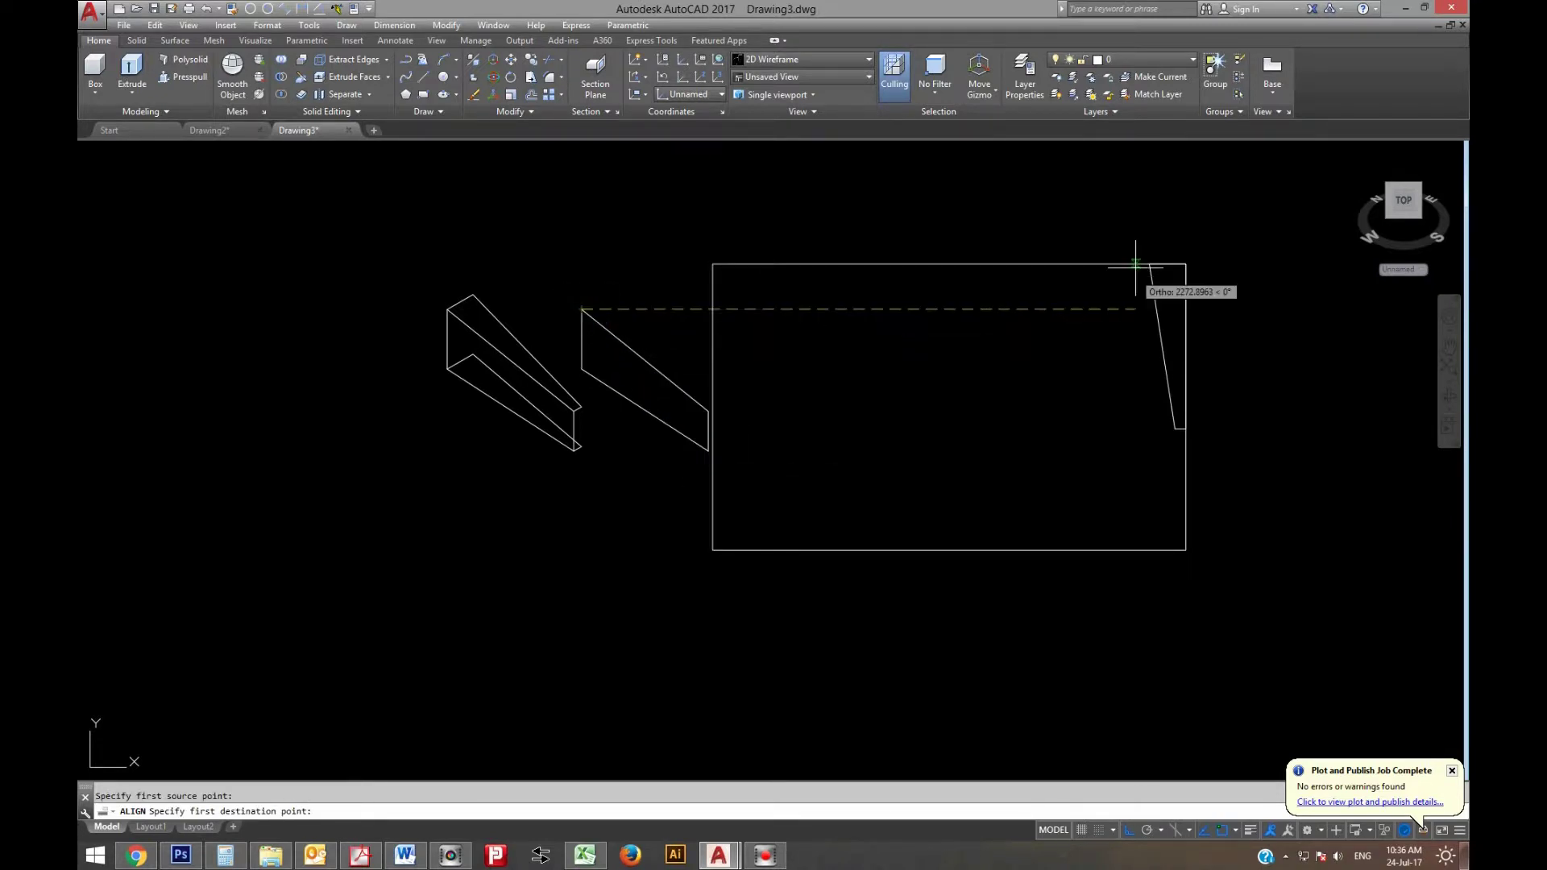
{"action": "left_click", "coordinate": [1149, 264]}
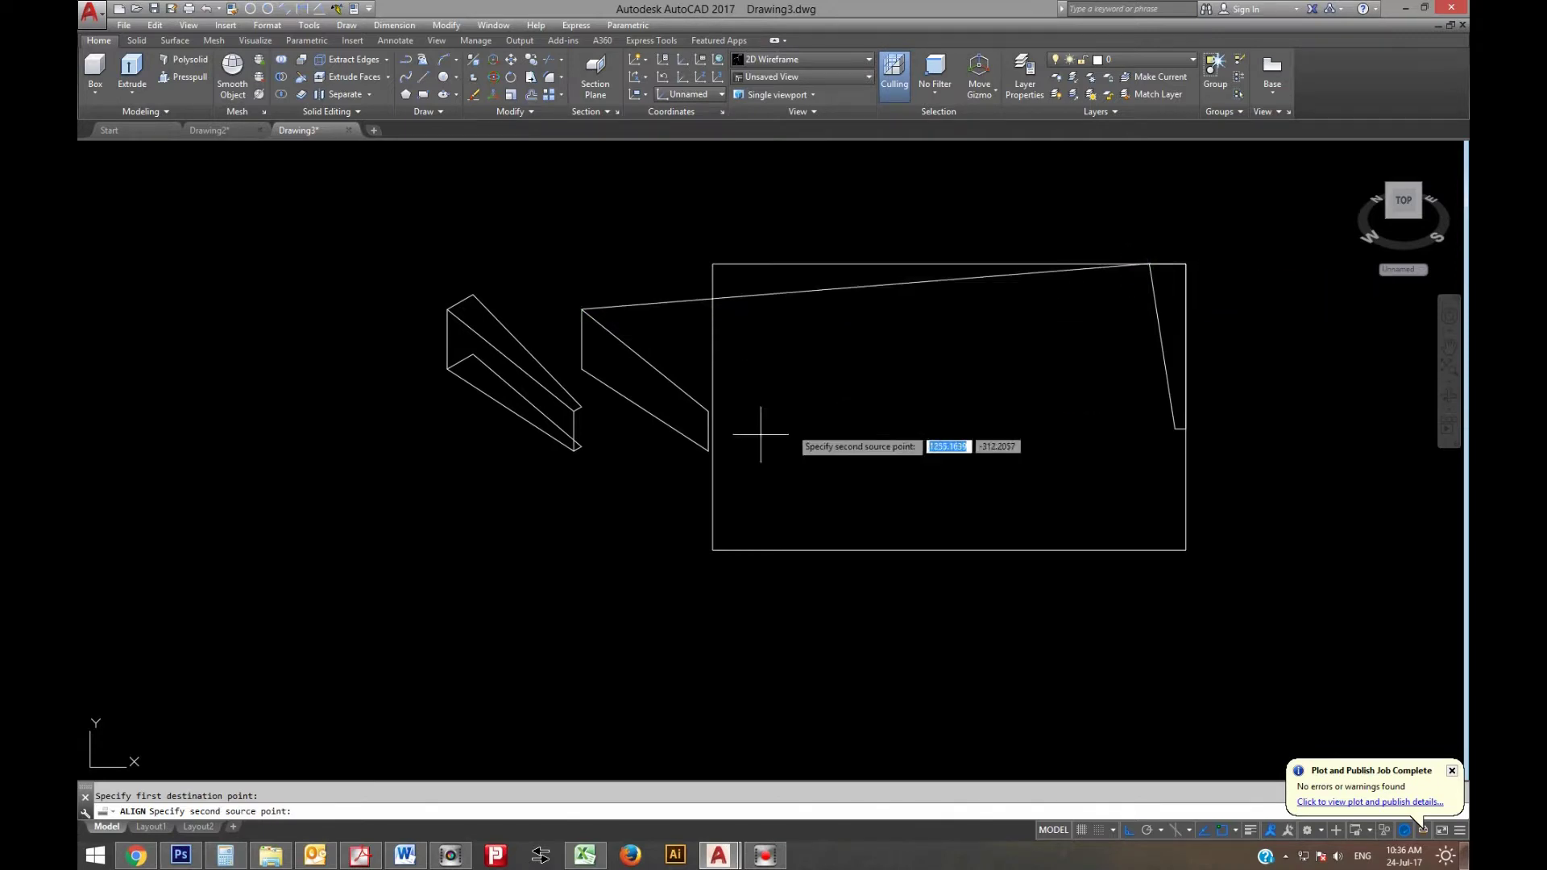
{"action": "left_click", "coordinate": [710, 412]}
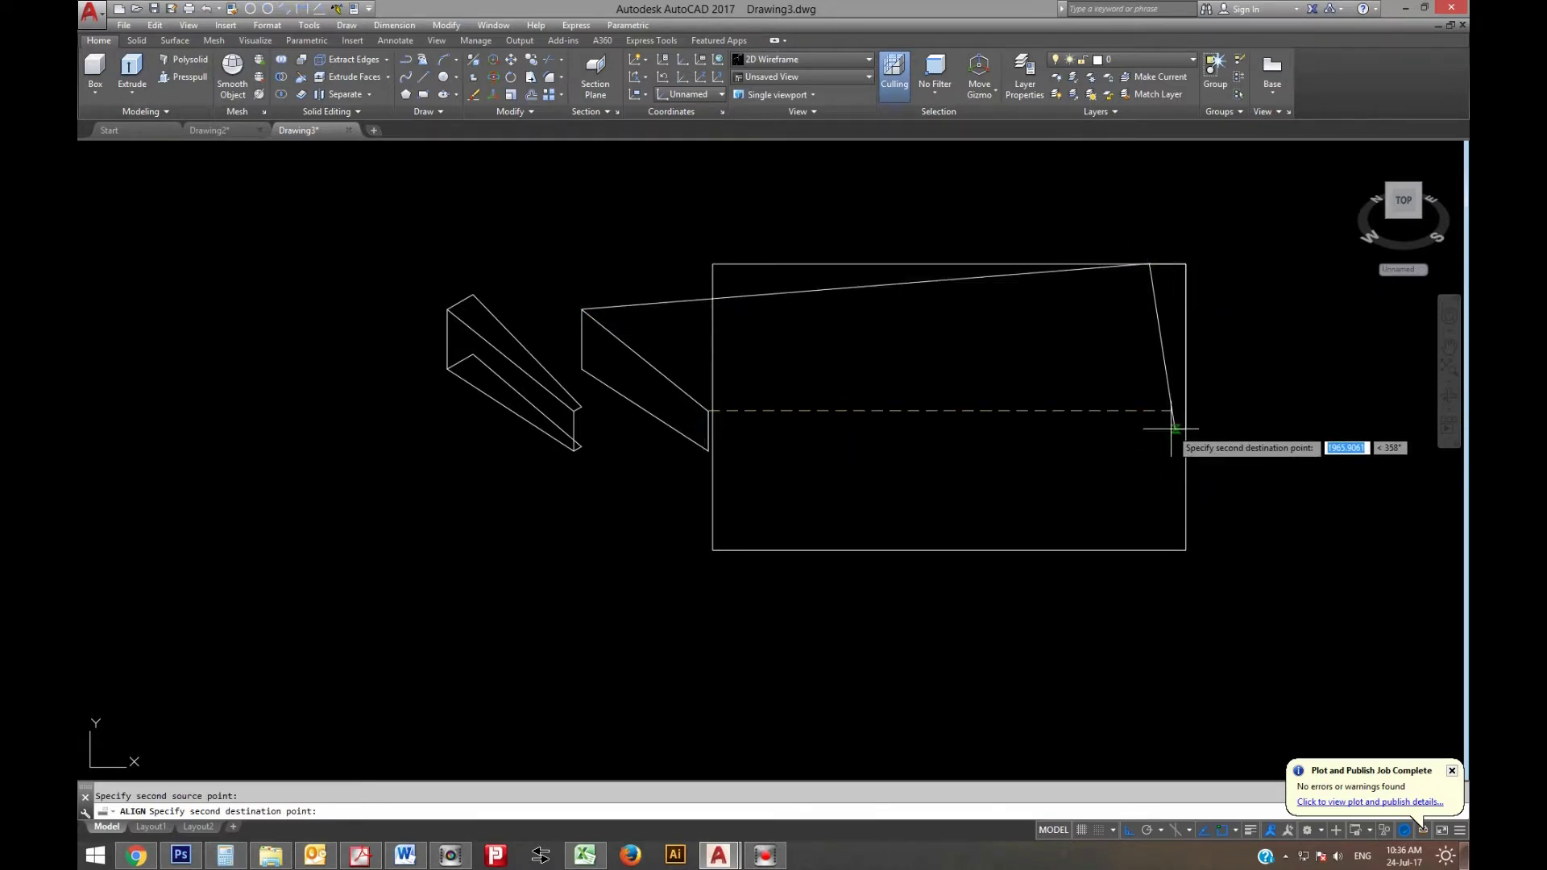
{"action": "left_click", "coordinate": [1173, 429]}
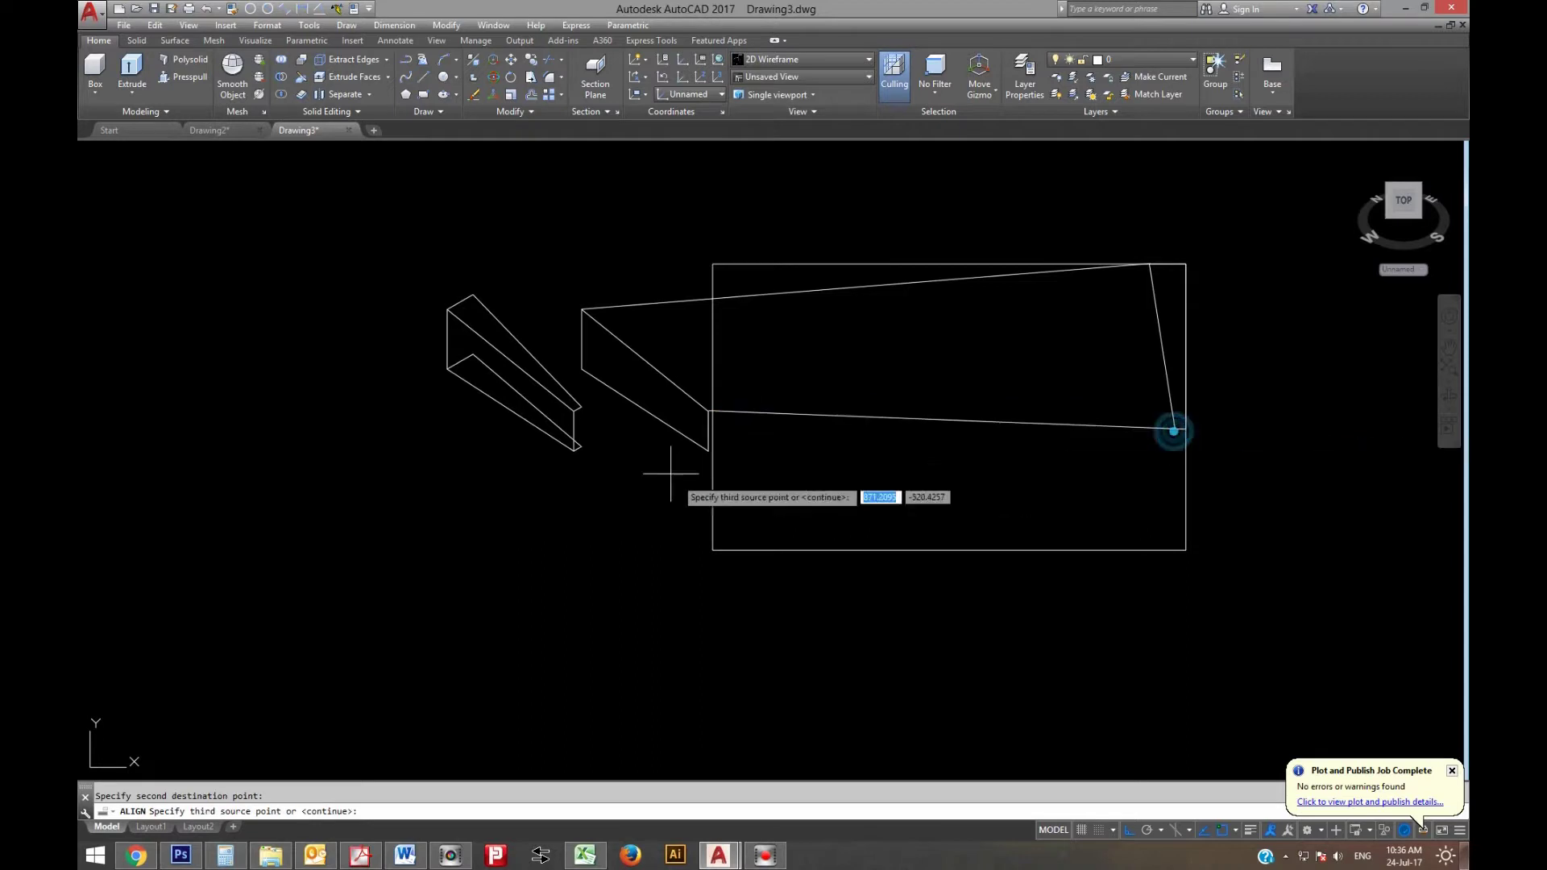
{"action": "left_click", "coordinate": [582, 370]}
{"action": "left_click", "coordinate": [712, 280]}
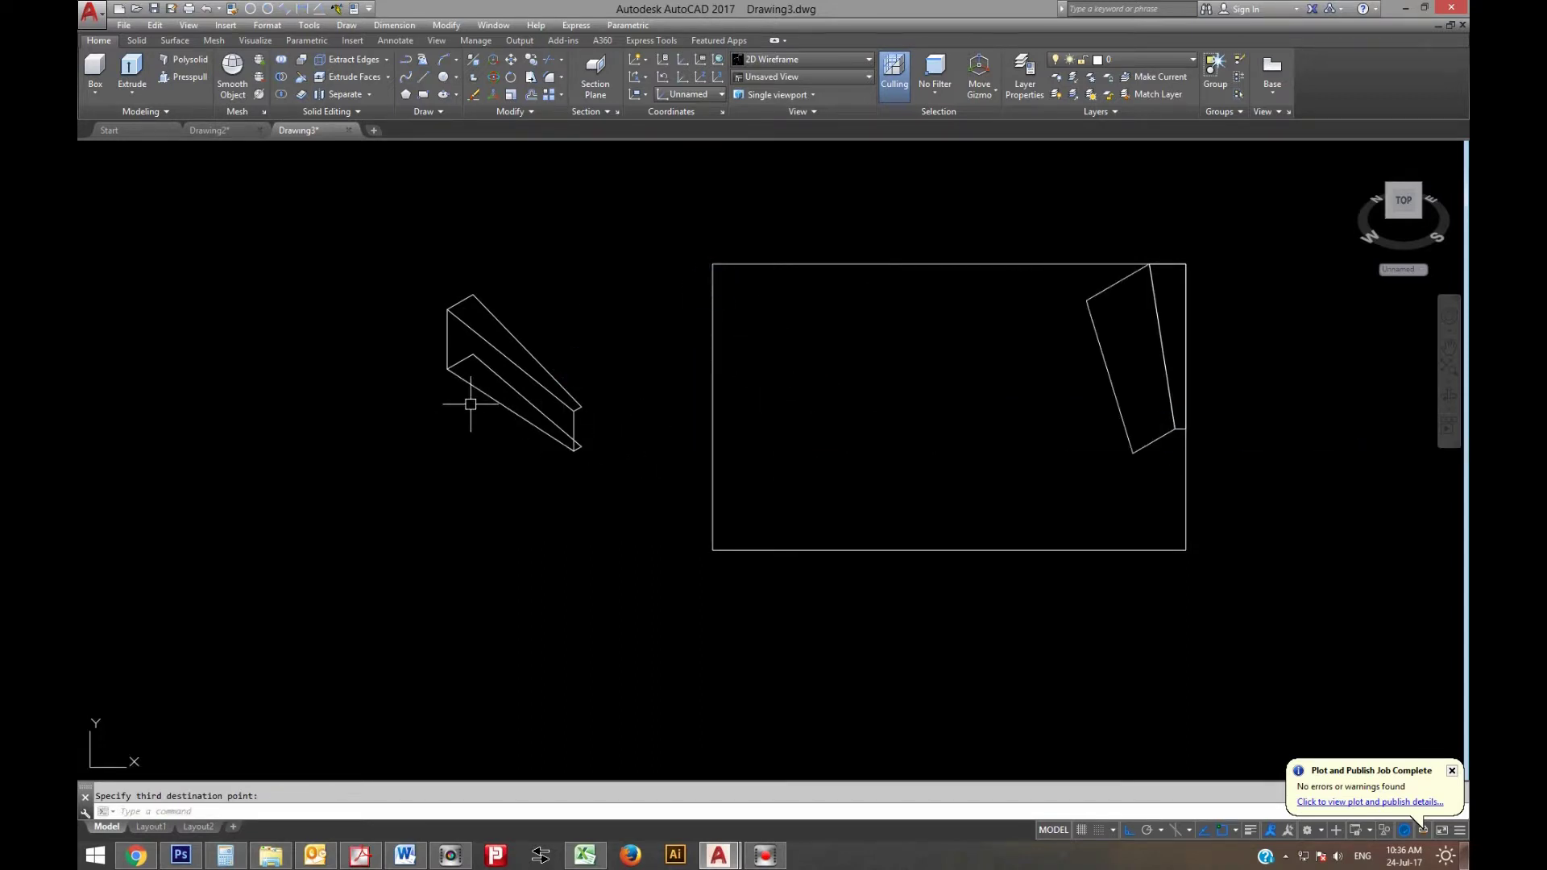
Copy the wedge's bottom face into the rectangle
{"action": "type", "text": "co"}
{"action": "key", "text": "Return"}
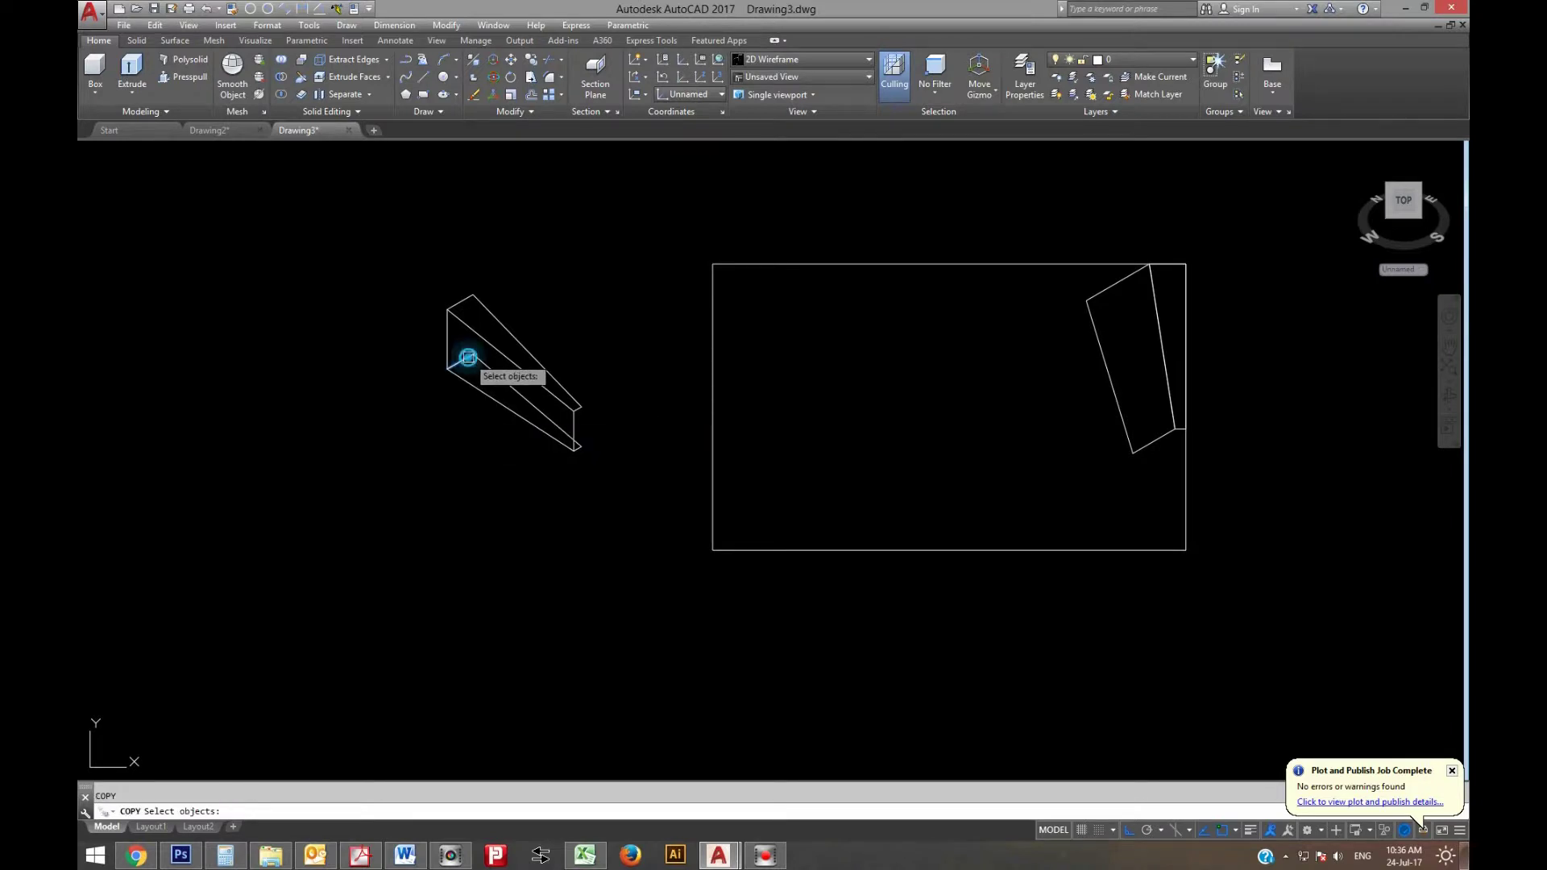
{"action": "left_click", "coordinate": [472, 356]}
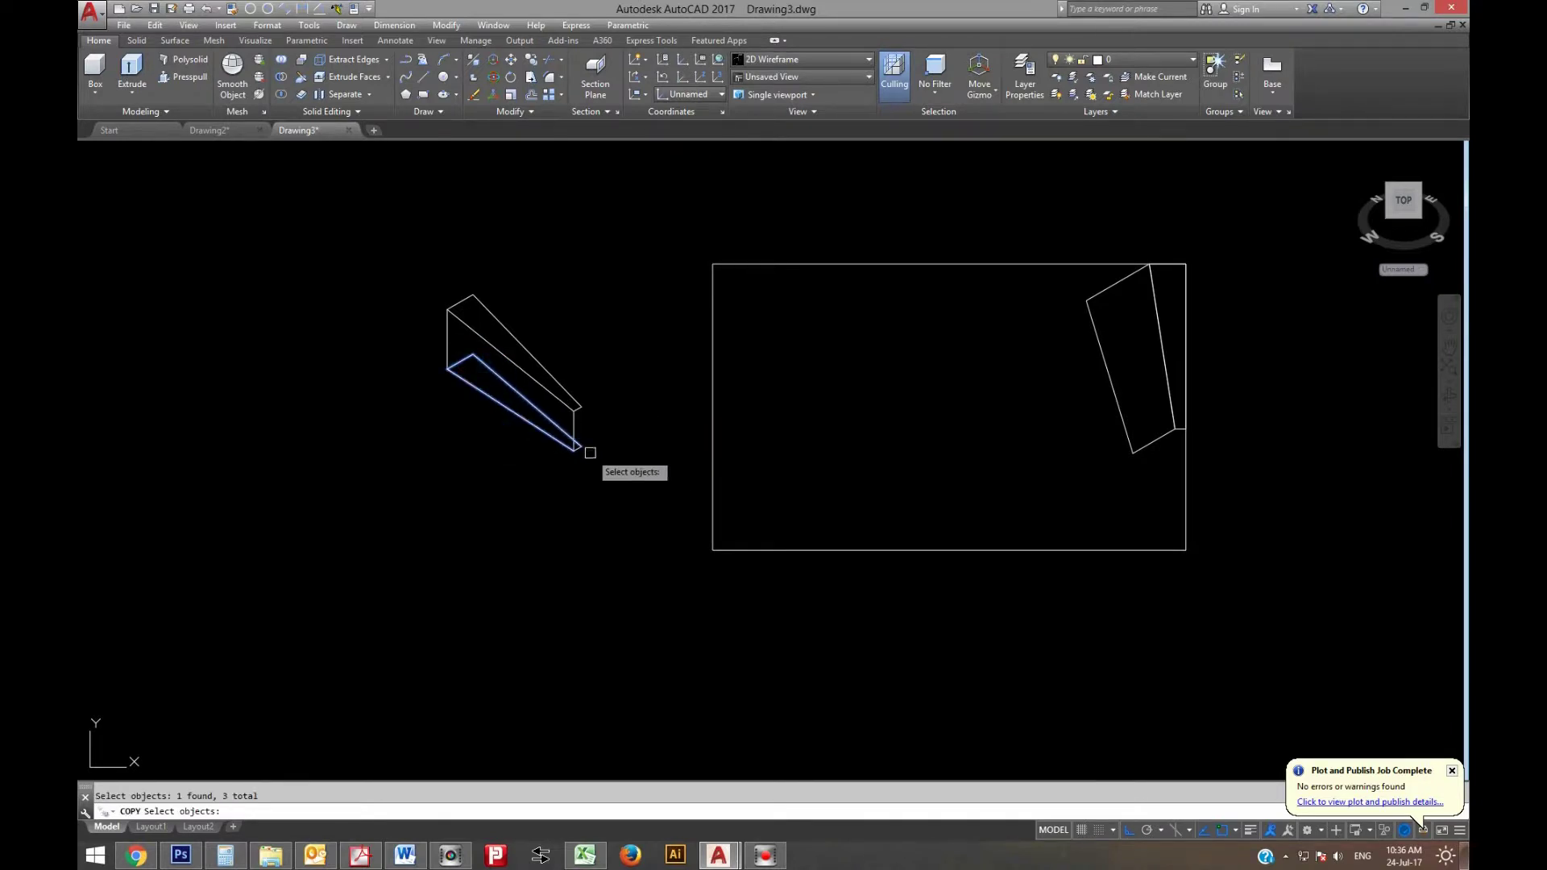
{"action": "scroll", "coordinate": [589, 453], "scroll_direction": "up", "scroll_amount": 2}
{"action": "scroll", "coordinate": [576, 440], "scroll_direction": "up", "scroll_amount": 4}
{"action": "scroll", "coordinate": [564, 468], "scroll_direction": "down", "scroll_amount": 3}
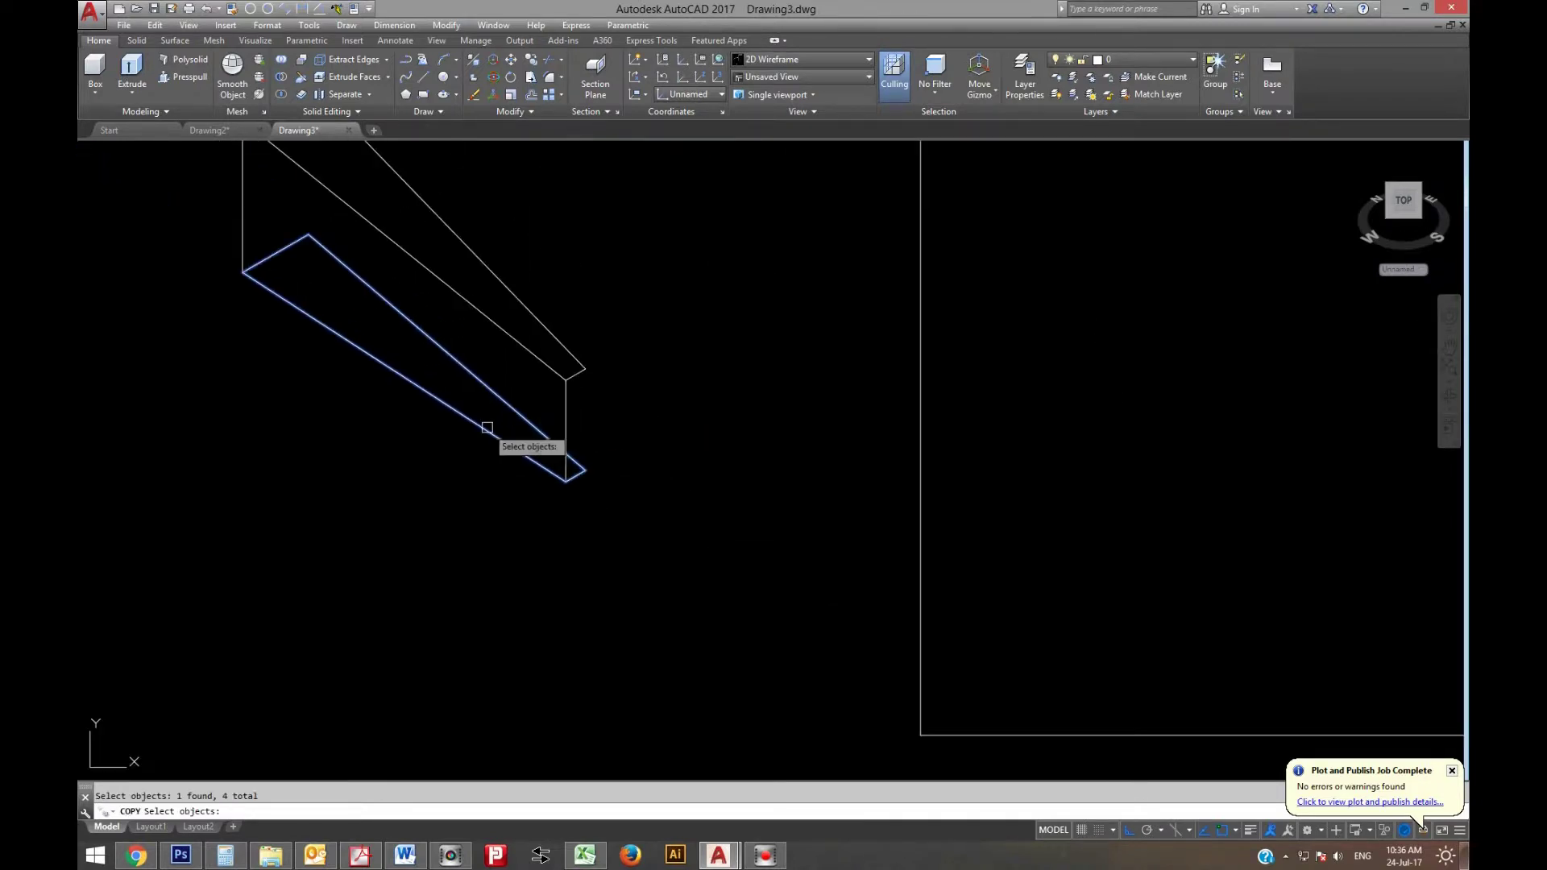
{"action": "scroll", "coordinate": [500, 431], "scroll_direction": "down", "scroll_amount": 3}
{"action": "key", "text": "Return"}
{"action": "left_click", "coordinate": [459, 398]}
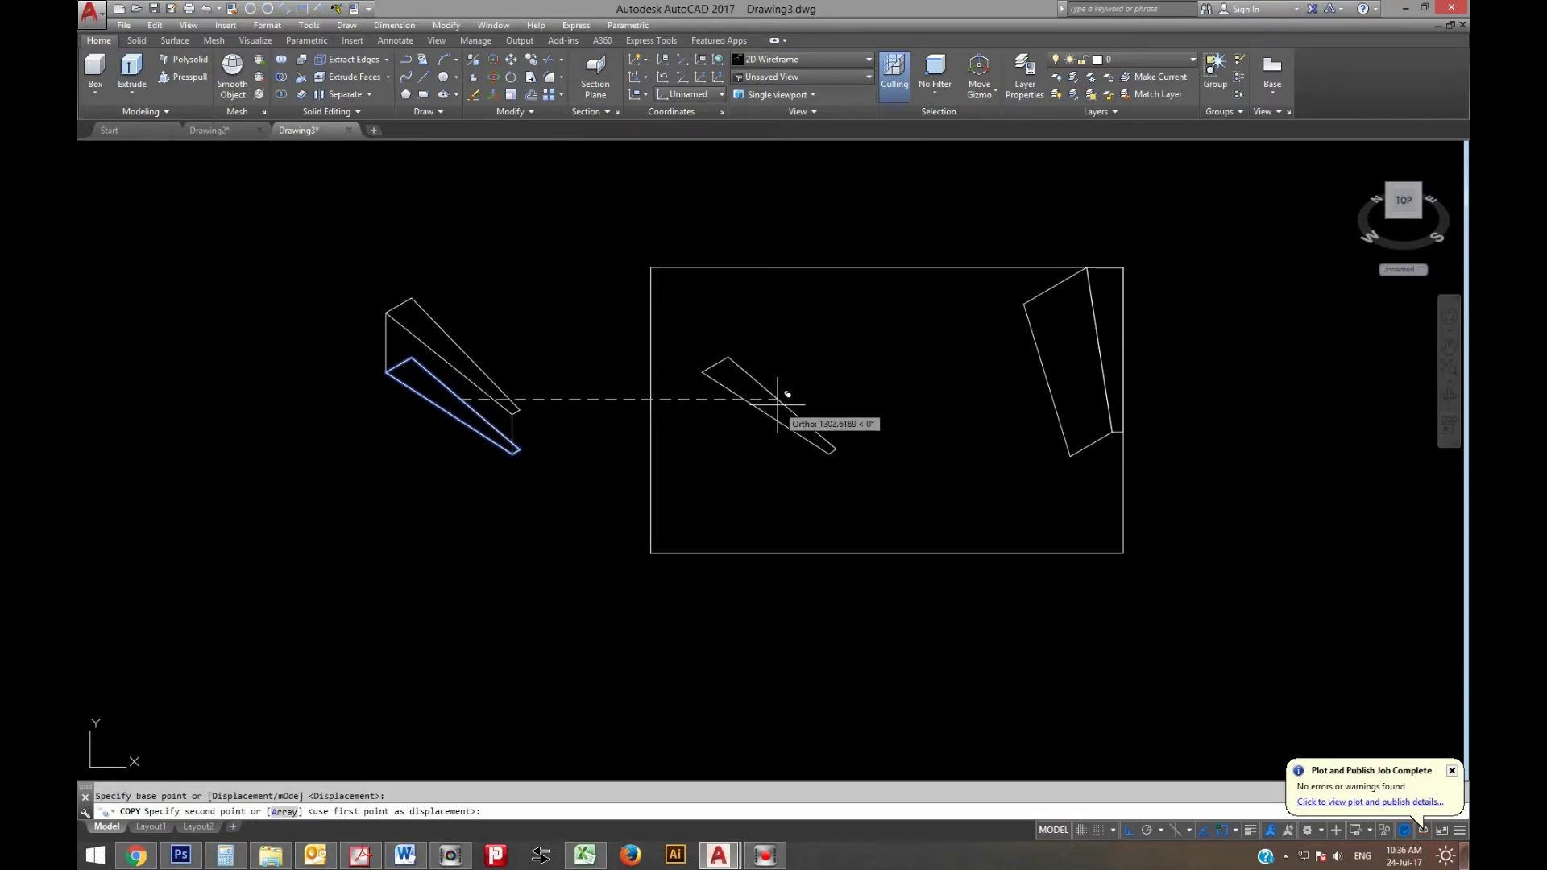
{"action": "left_click", "coordinate": [777, 404]}
{"action": "type", "text": "AL"}
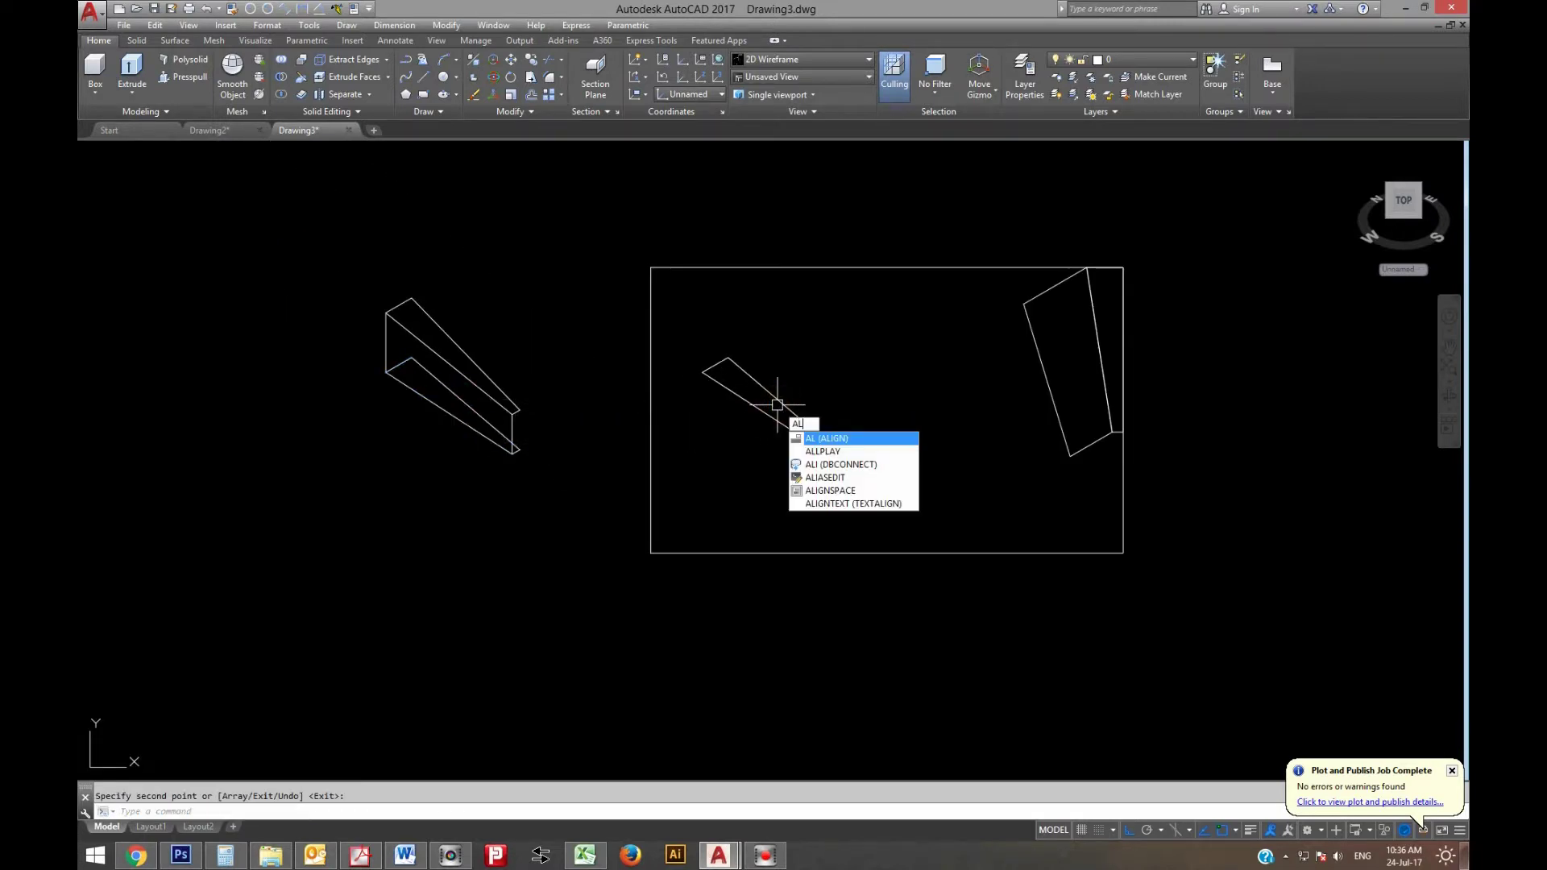
Align the copied bottom face onto the side panel's lower corner
{"action": "key", "text": "Return"}
{"action": "left_click", "coordinate": [856, 473]}
{"action": "left_click", "coordinate": [675, 330]}
{"action": "key", "text": "Return"}
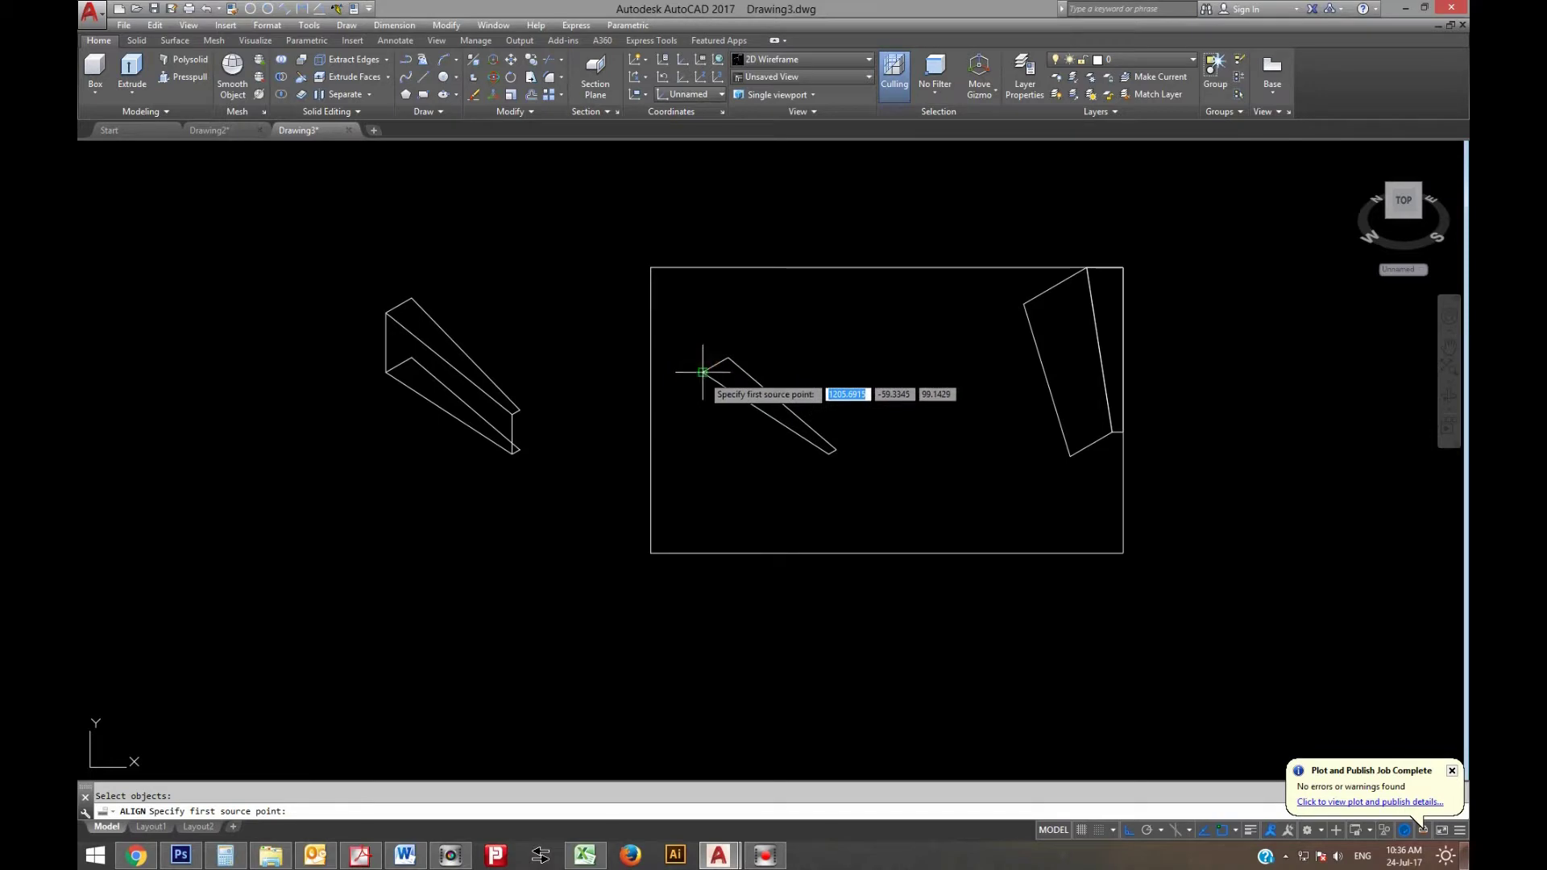
{"action": "left_click", "coordinate": [703, 372]}
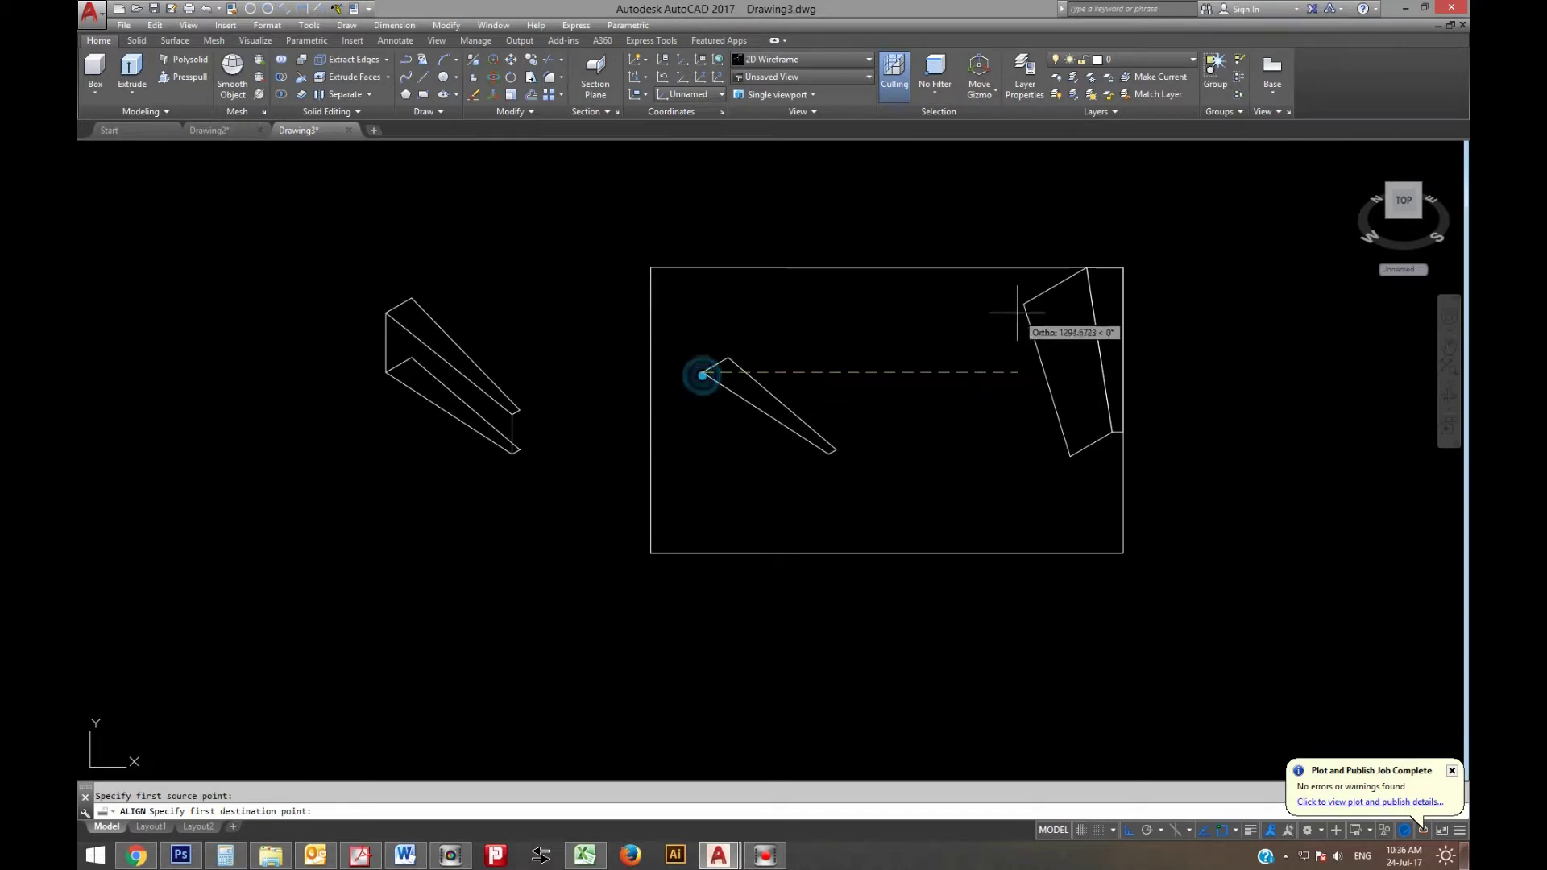
{"action": "left_click", "coordinate": [833, 452]}
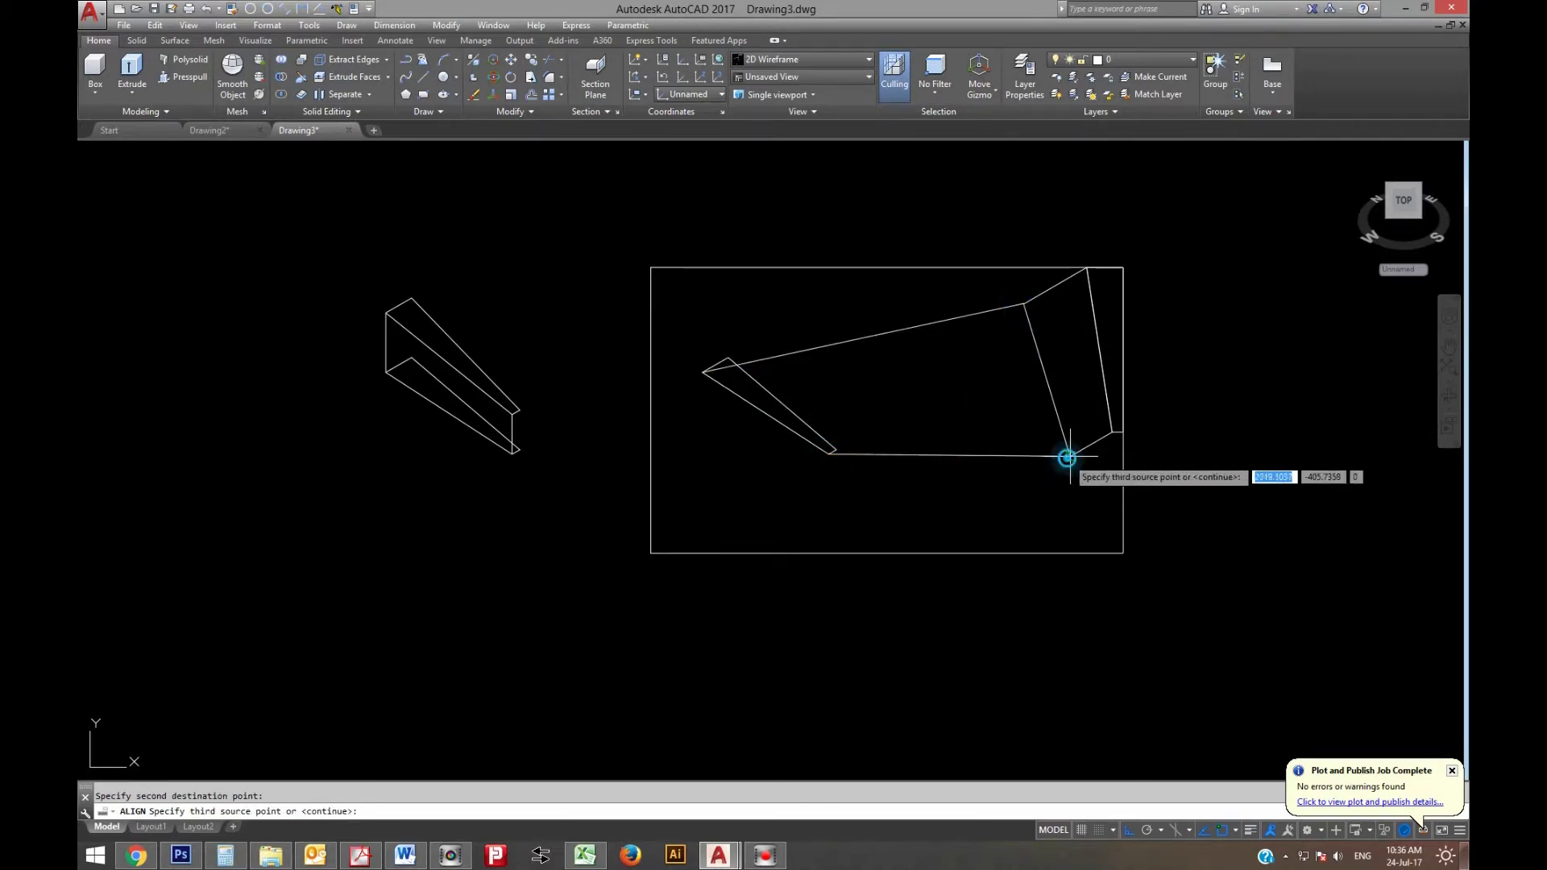
{"action": "left_click", "coordinate": [1071, 455]}
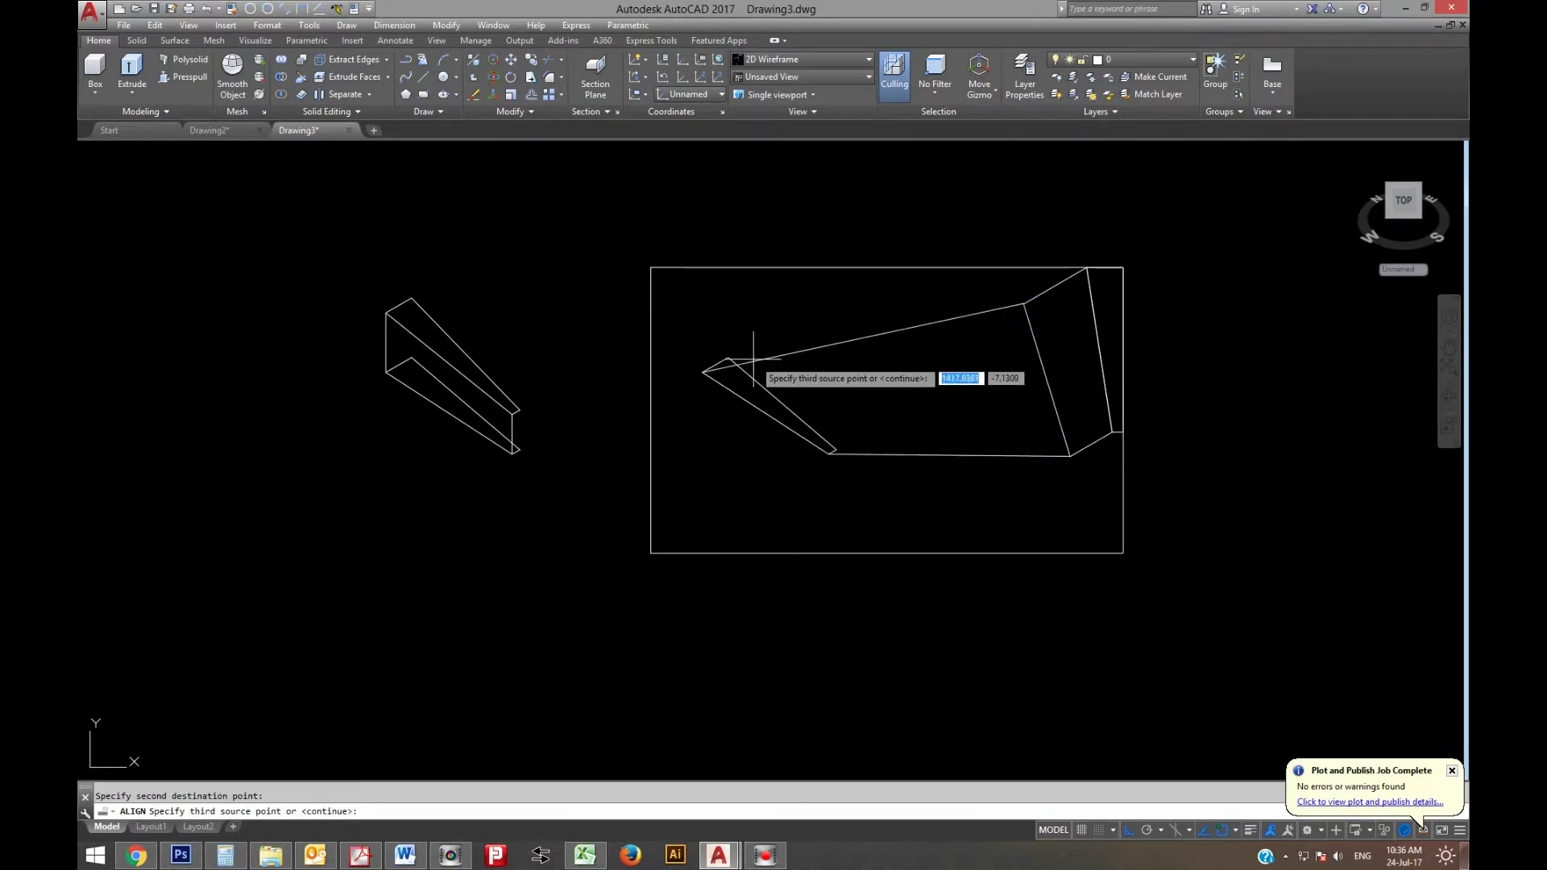
{"action": "left_click", "coordinate": [688, 271]}
{"action": "type", "text": "ERASE"}
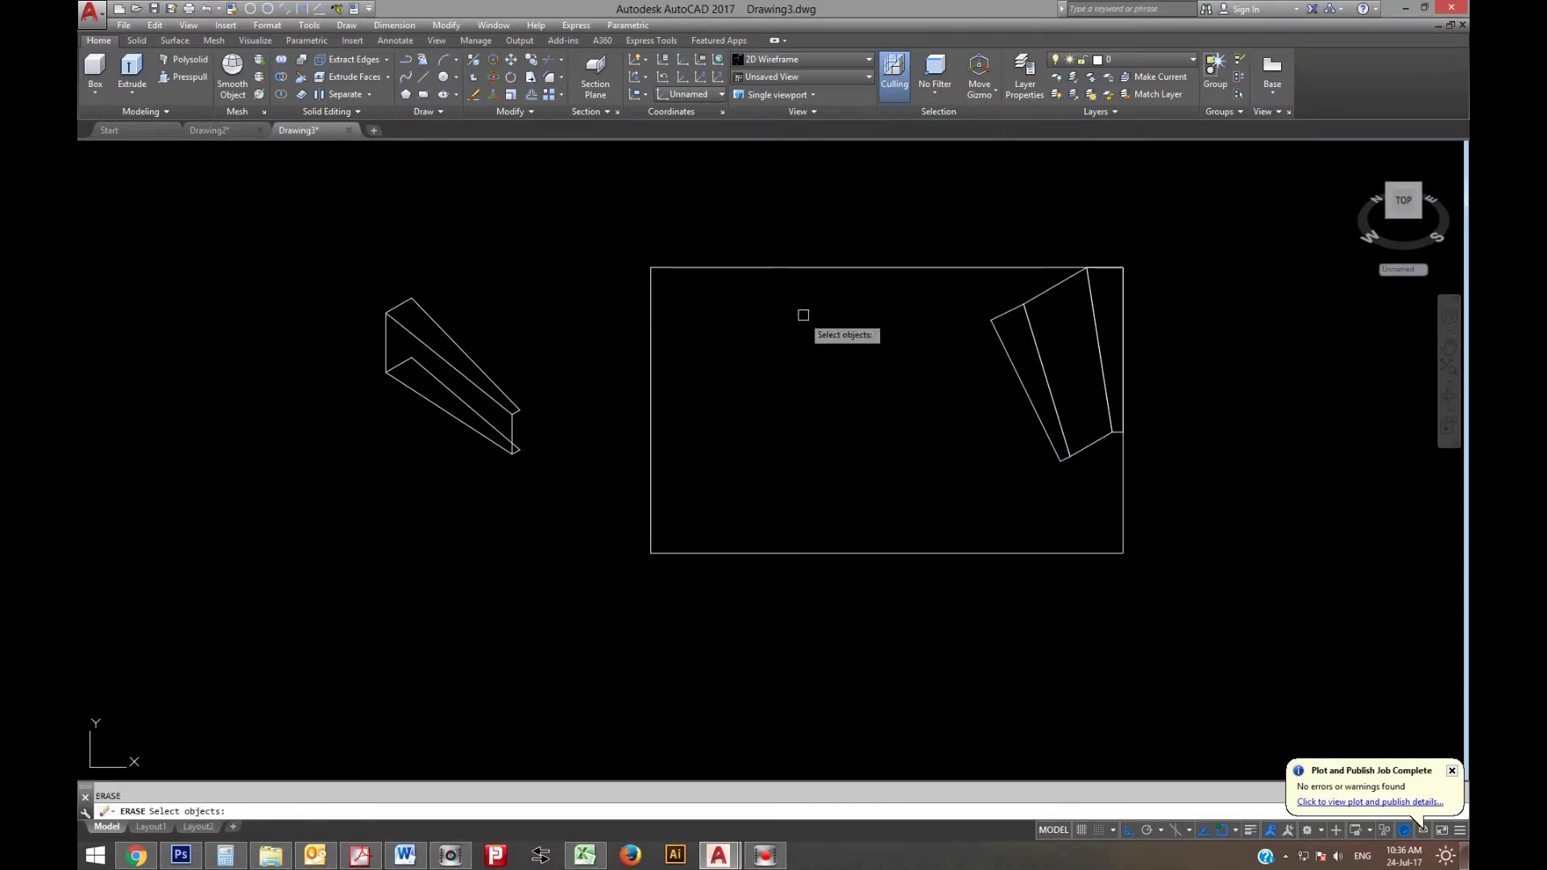
Erase the rectangle and centre the view on the three flat panels
{"action": "left_click", "coordinate": [750, 266]}
{"action": "key", "text": "Return"}
{"action": "scroll", "coordinate": [1141, 276], "scroll_direction": "up", "scroll_amount": 2}
{"action": "scroll", "coordinate": [1151, 350], "scroll_direction": "up", "scroll_amount": 2}
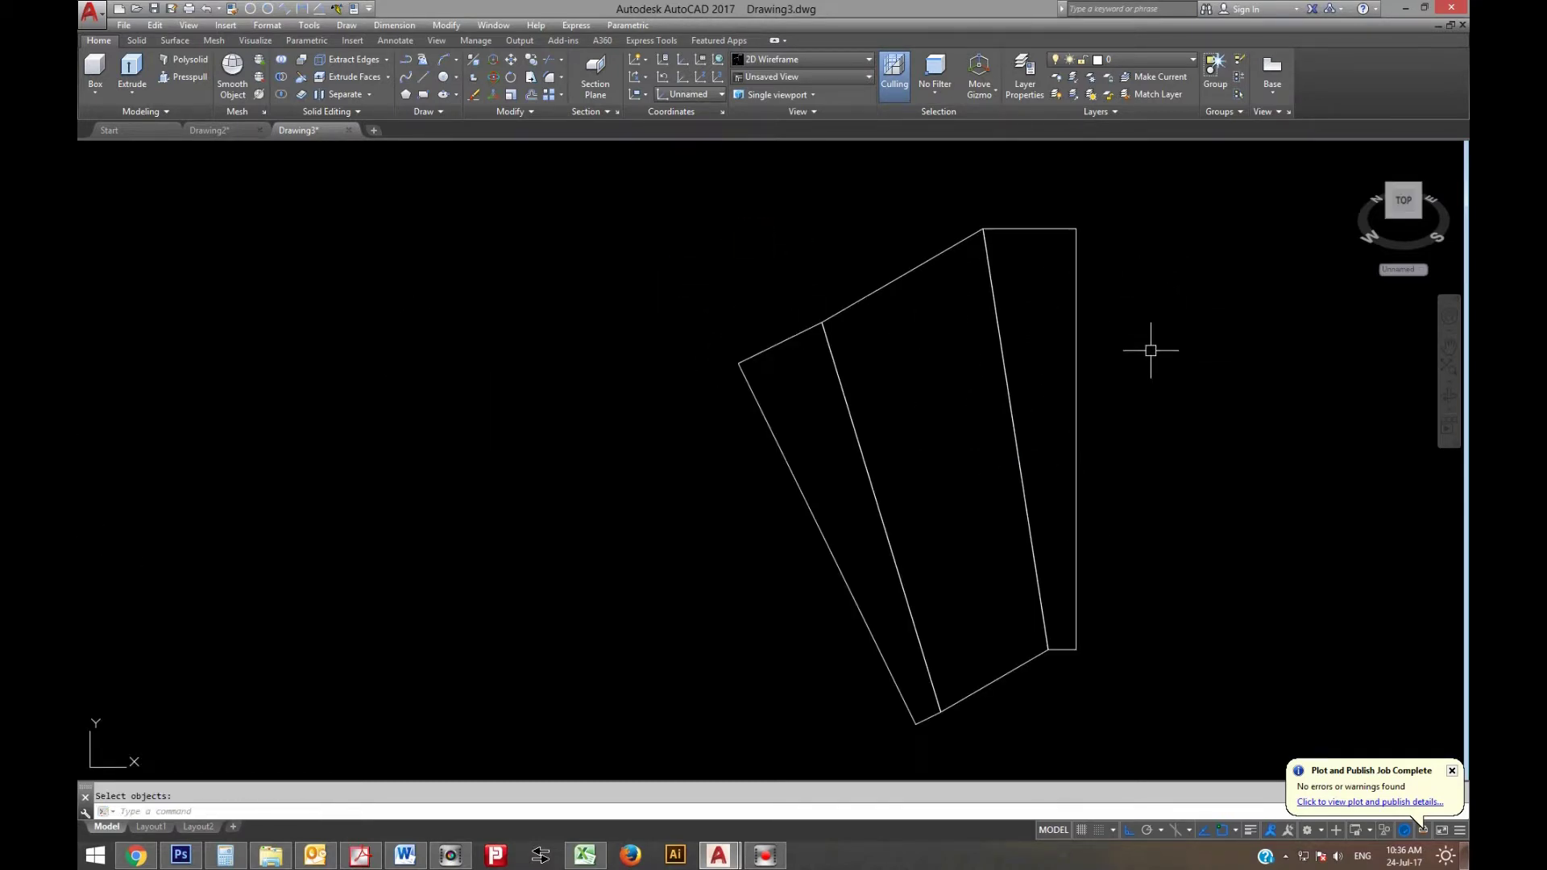
{"action": "middle_click_drag", "start_coordinate": [1085, 355], "coordinate": [943, 355]}
Move the narrow right strip further right to leave a gap
{"action": "type", "text": "m"}
{"action": "key", "text": "Return"}
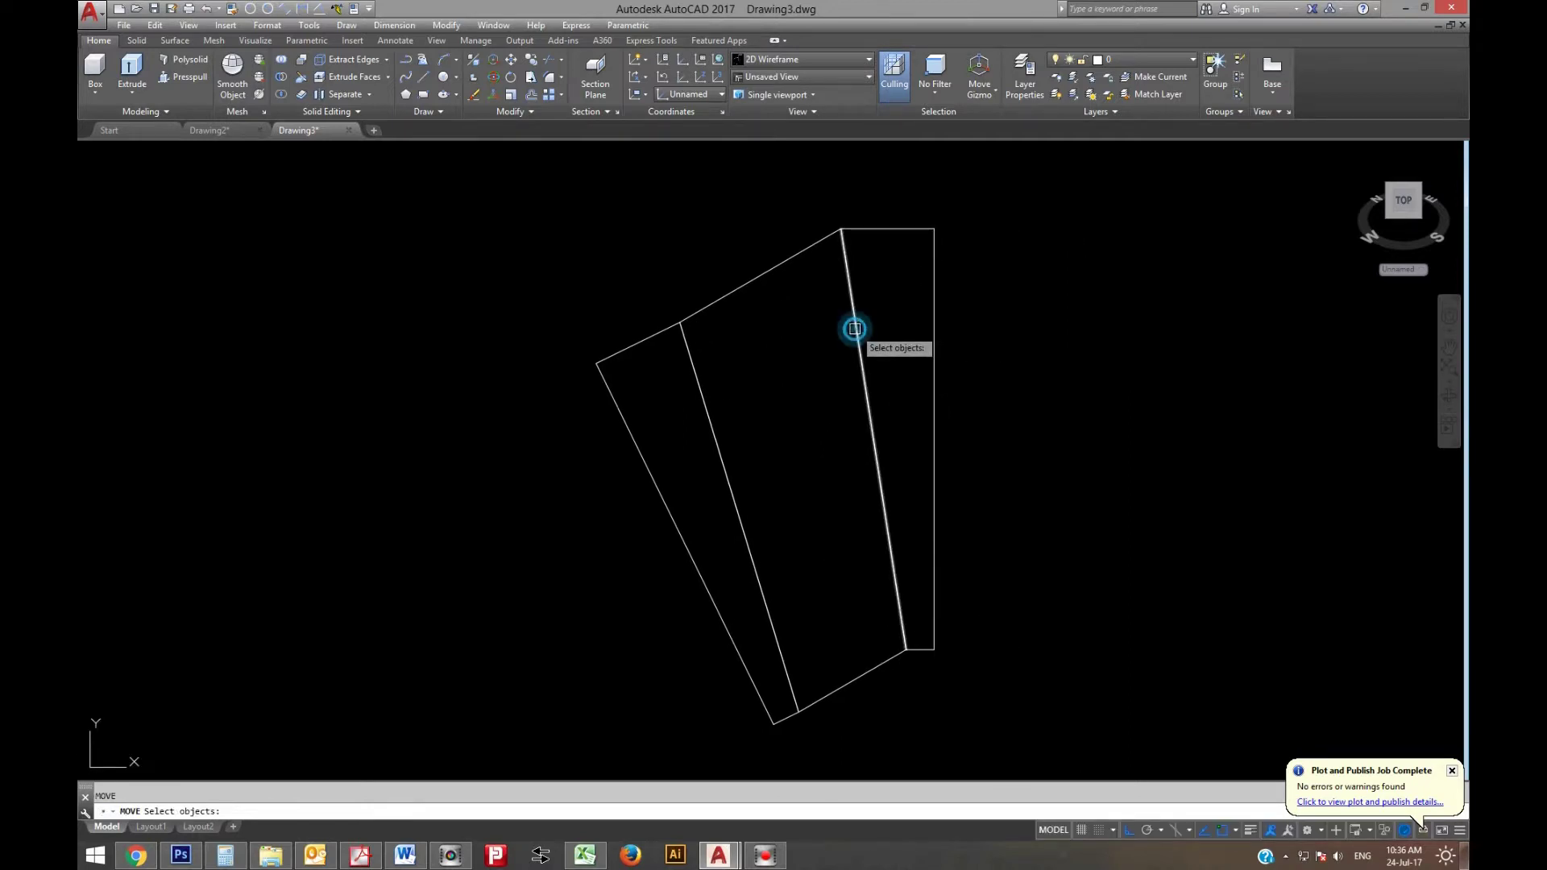
{"action": "left_click", "coordinate": [854, 331]}
{"action": "left_click", "coordinate": [888, 230]}
{"action": "key", "text": "Return"}
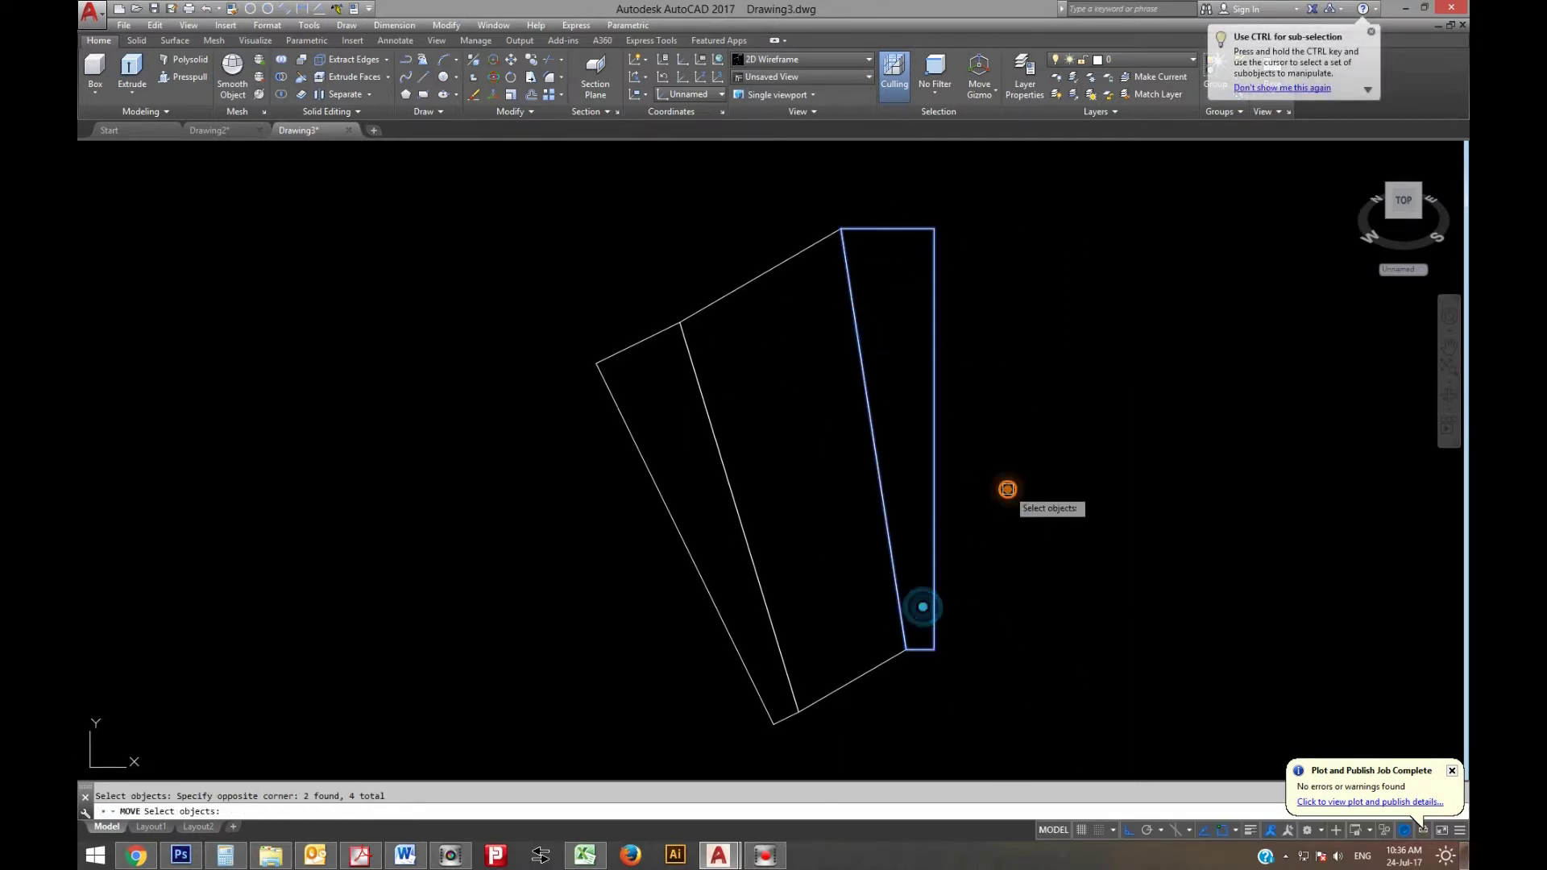
{"action": "left_click", "coordinate": [1022, 470]}
{"action": "left_click", "coordinate": [1187, 469]}
Move the left panel further left to leave a gap, then switch to the Word notes
{"action": "key", "text": "Return"}
{"action": "left_click", "coordinate": [629, 373]}
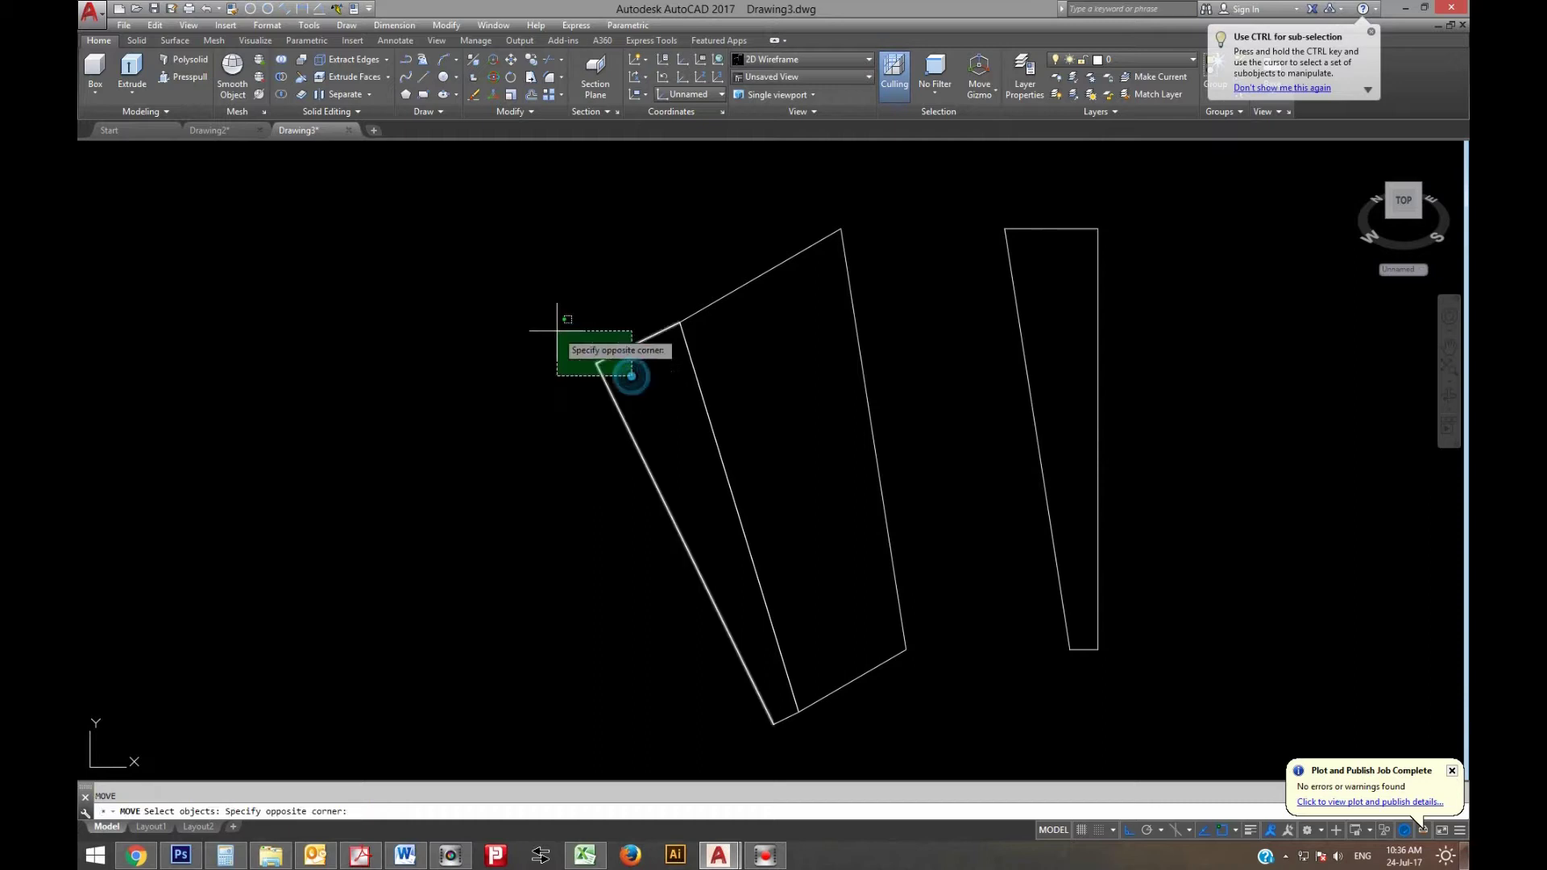
{"action": "left_click", "coordinate": [556, 326]}
{"action": "left_click", "coordinate": [780, 649]}
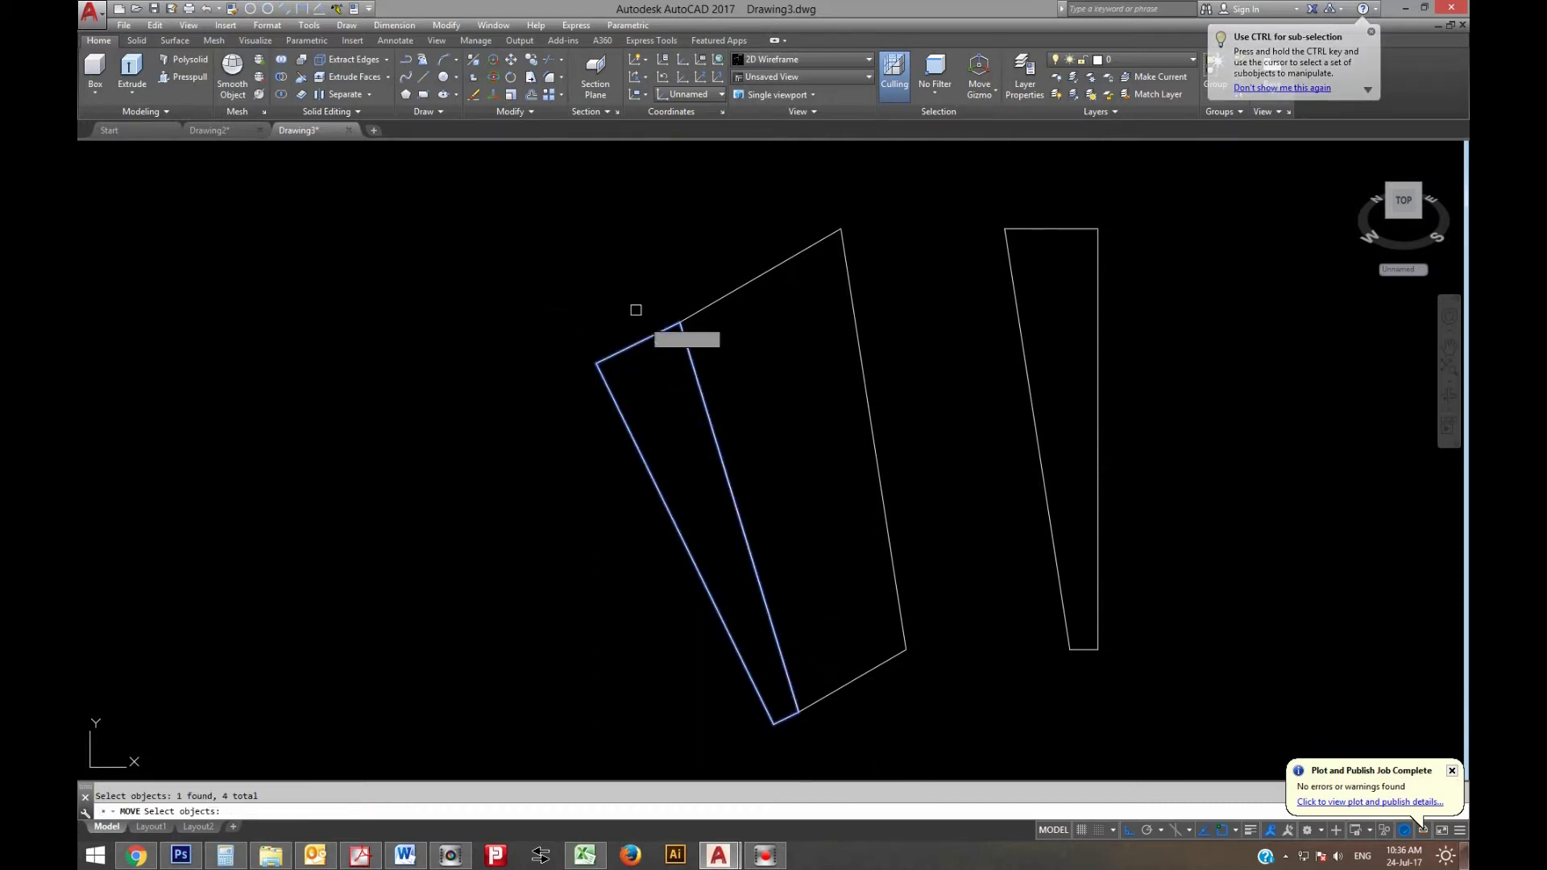
{"action": "key", "text": "Return"}
{"action": "left_click", "coordinate": [635, 248]}
{"action": "left_click", "coordinate": [572, 274]}
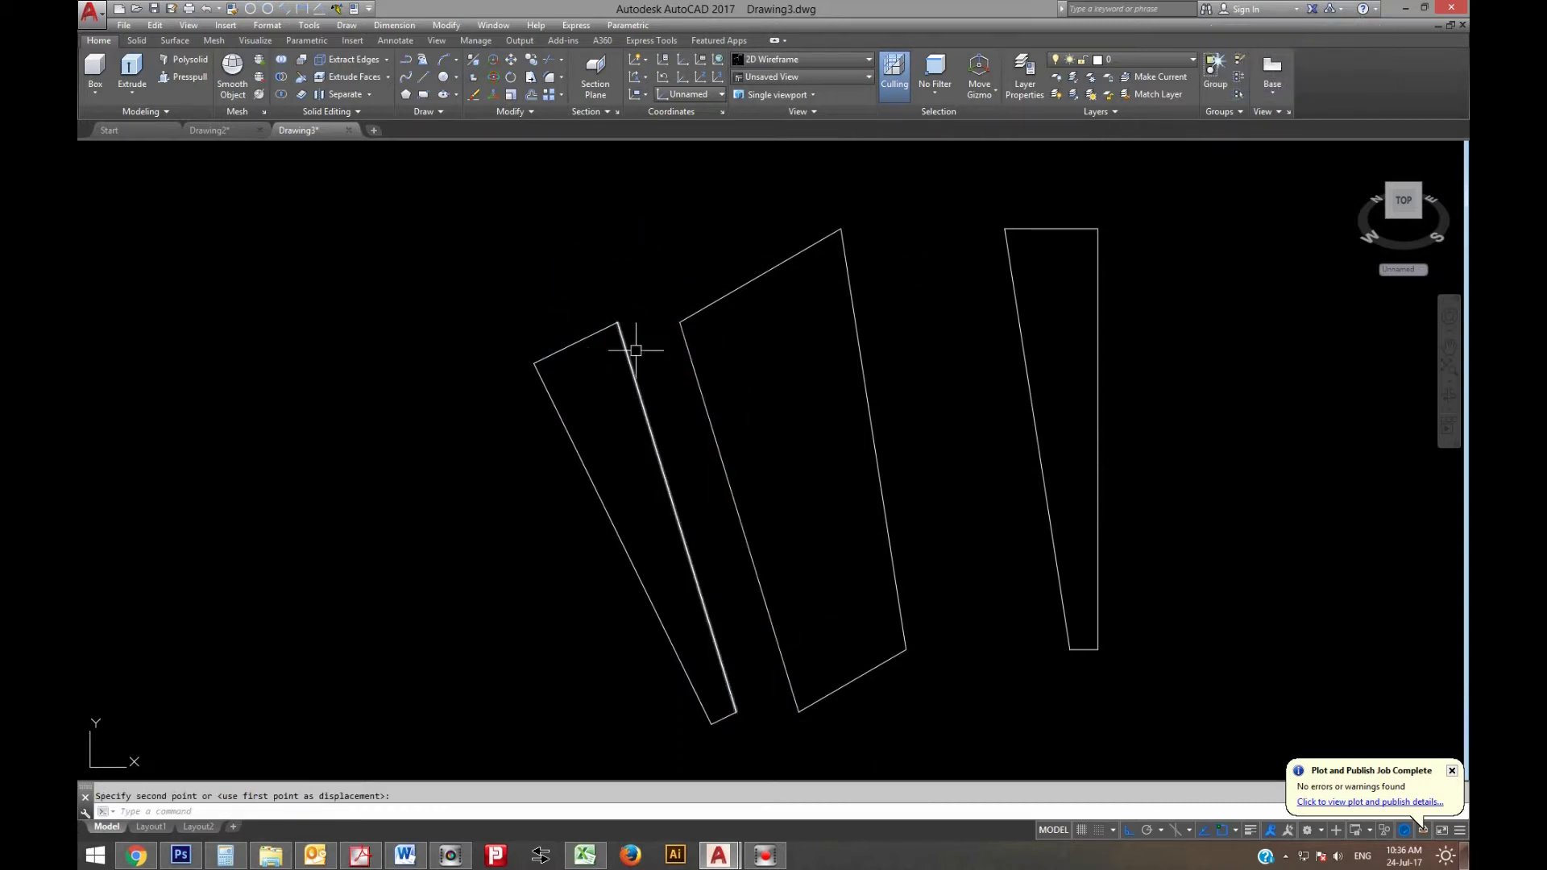
{"action": "left_click", "coordinate": [397, 859]}
Clear the note text in Word and return to the AutoCAD drawing
{"action": "key", "text": "ctrl+a"}
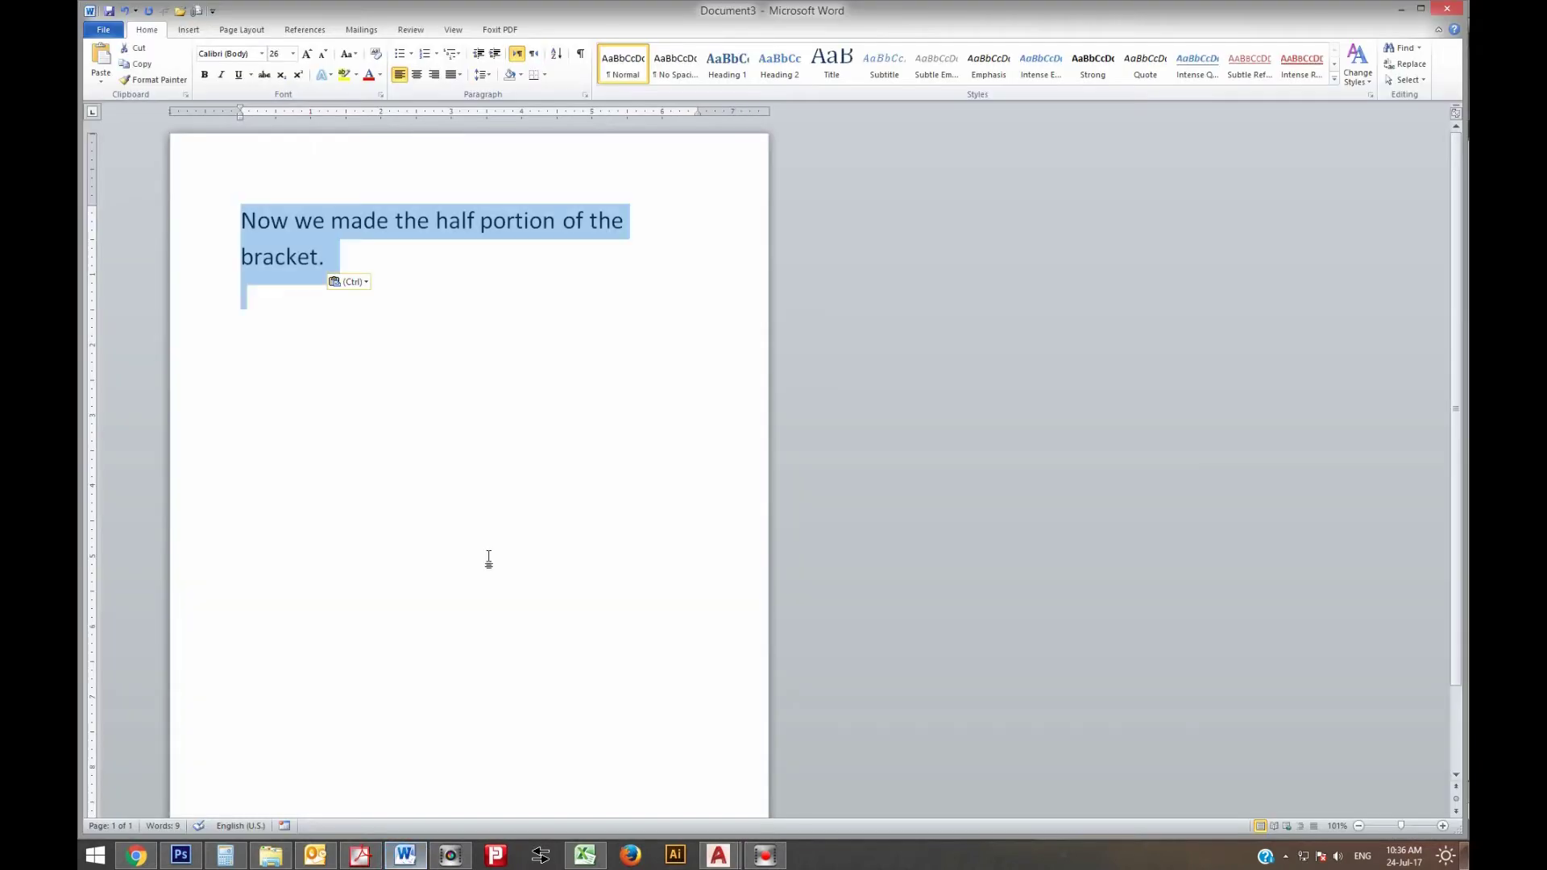
{"action": "key", "text": "Delete"}
{"action": "type", "text": "Reduce 8mm thick"}
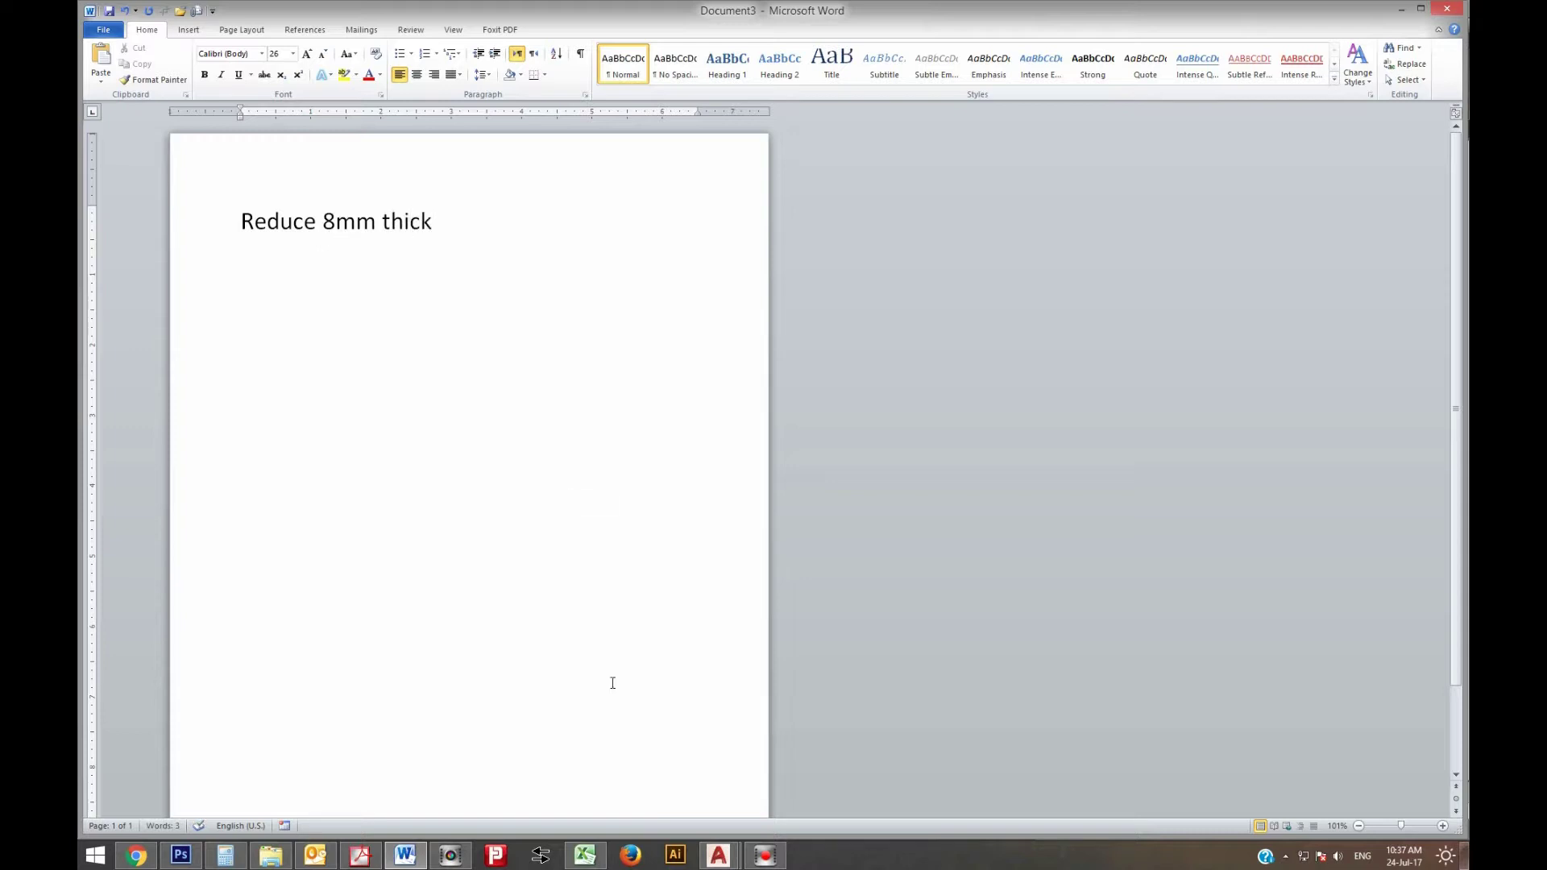
{"action": "left_click", "coordinate": [407, 857]}
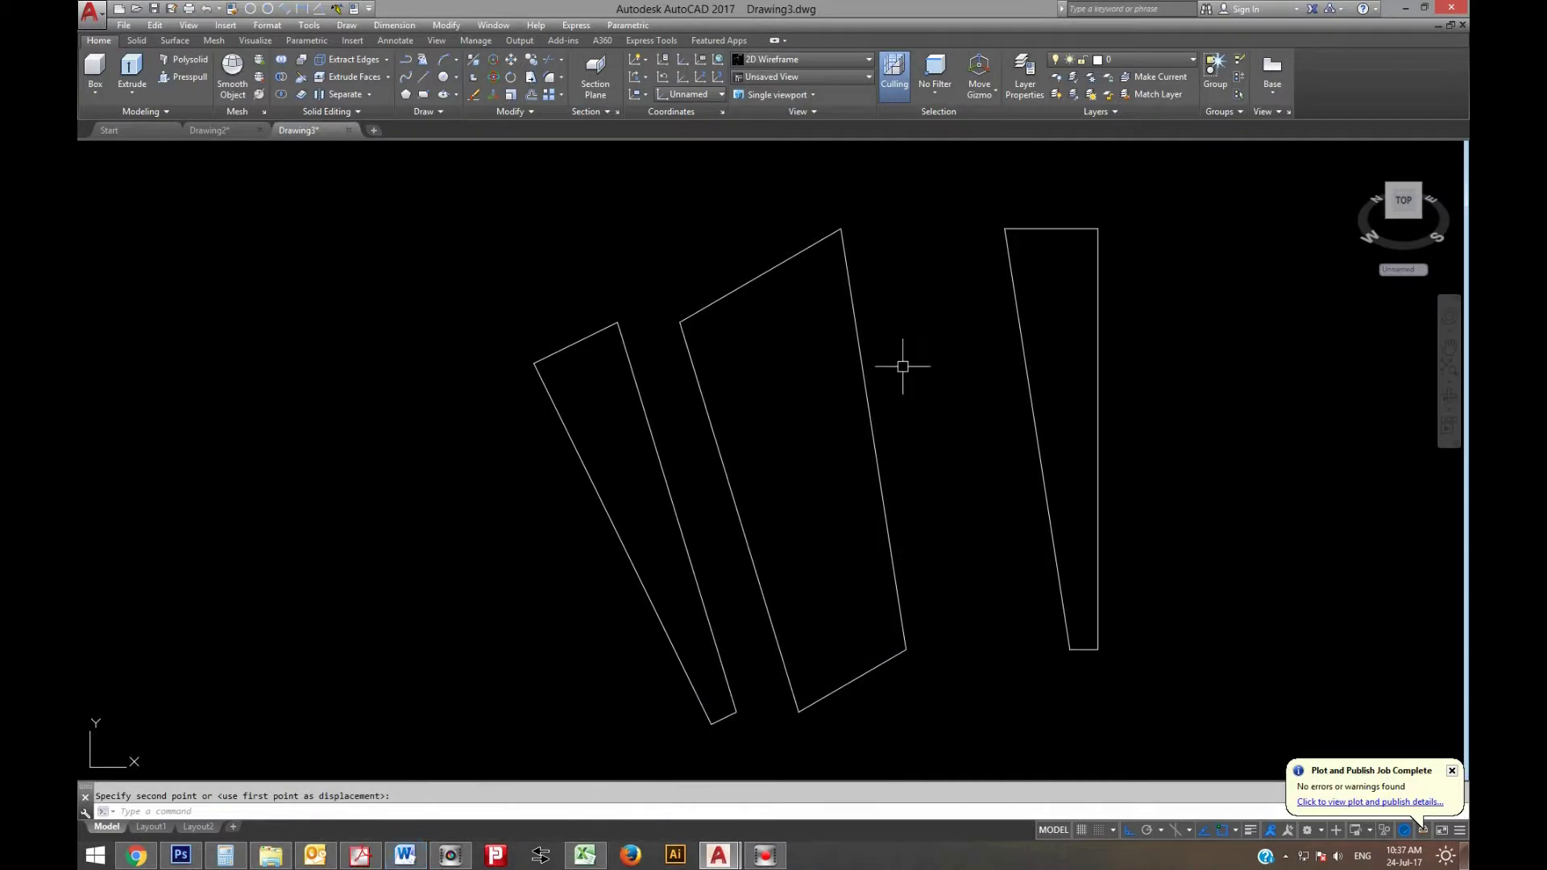
Offset the four shared edges of the three pieces inward by 8
{"action": "type", "text": "o"}
{"action": "key", "text": "Return"}
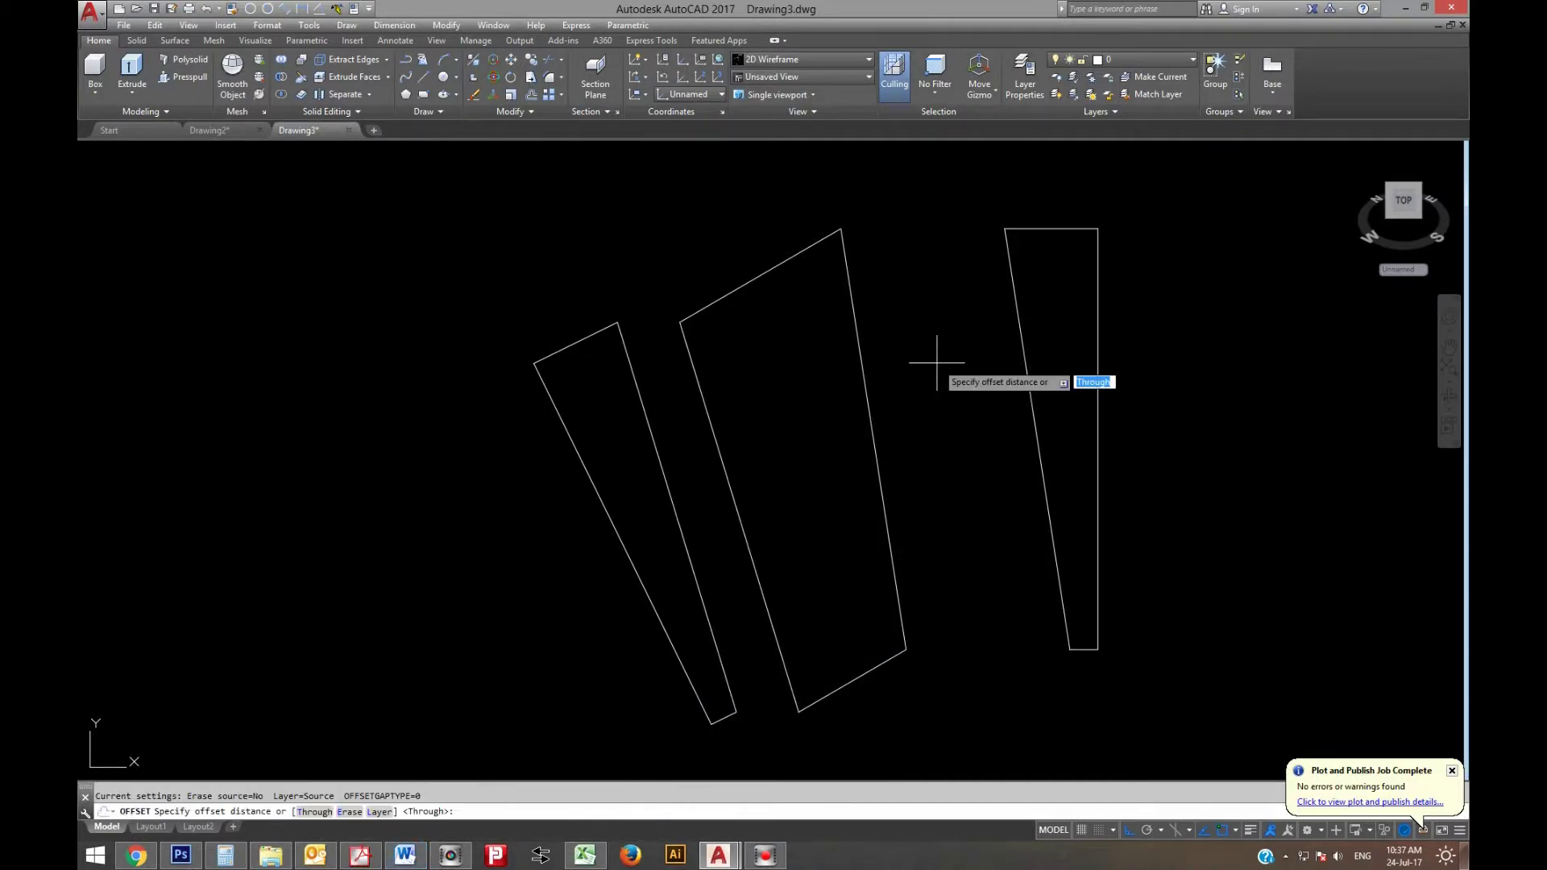
{"action": "type", "text": "8"}
{"action": "key", "text": "Return"}
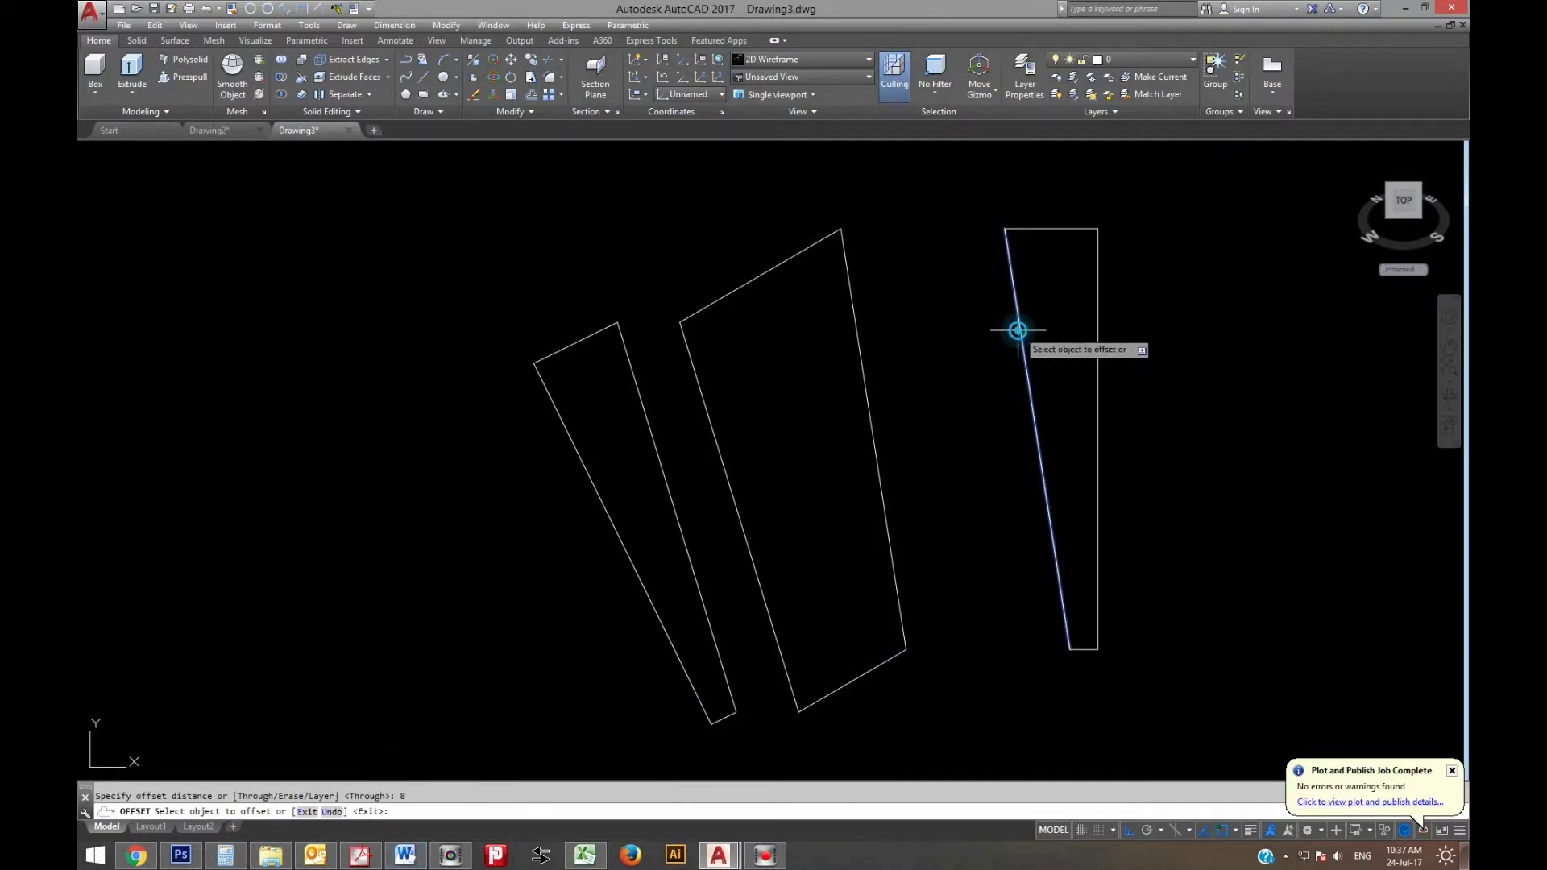
{"action": "left_click", "coordinate": [1020, 331]}
{"action": "left_click", "coordinate": [1127, 304]}
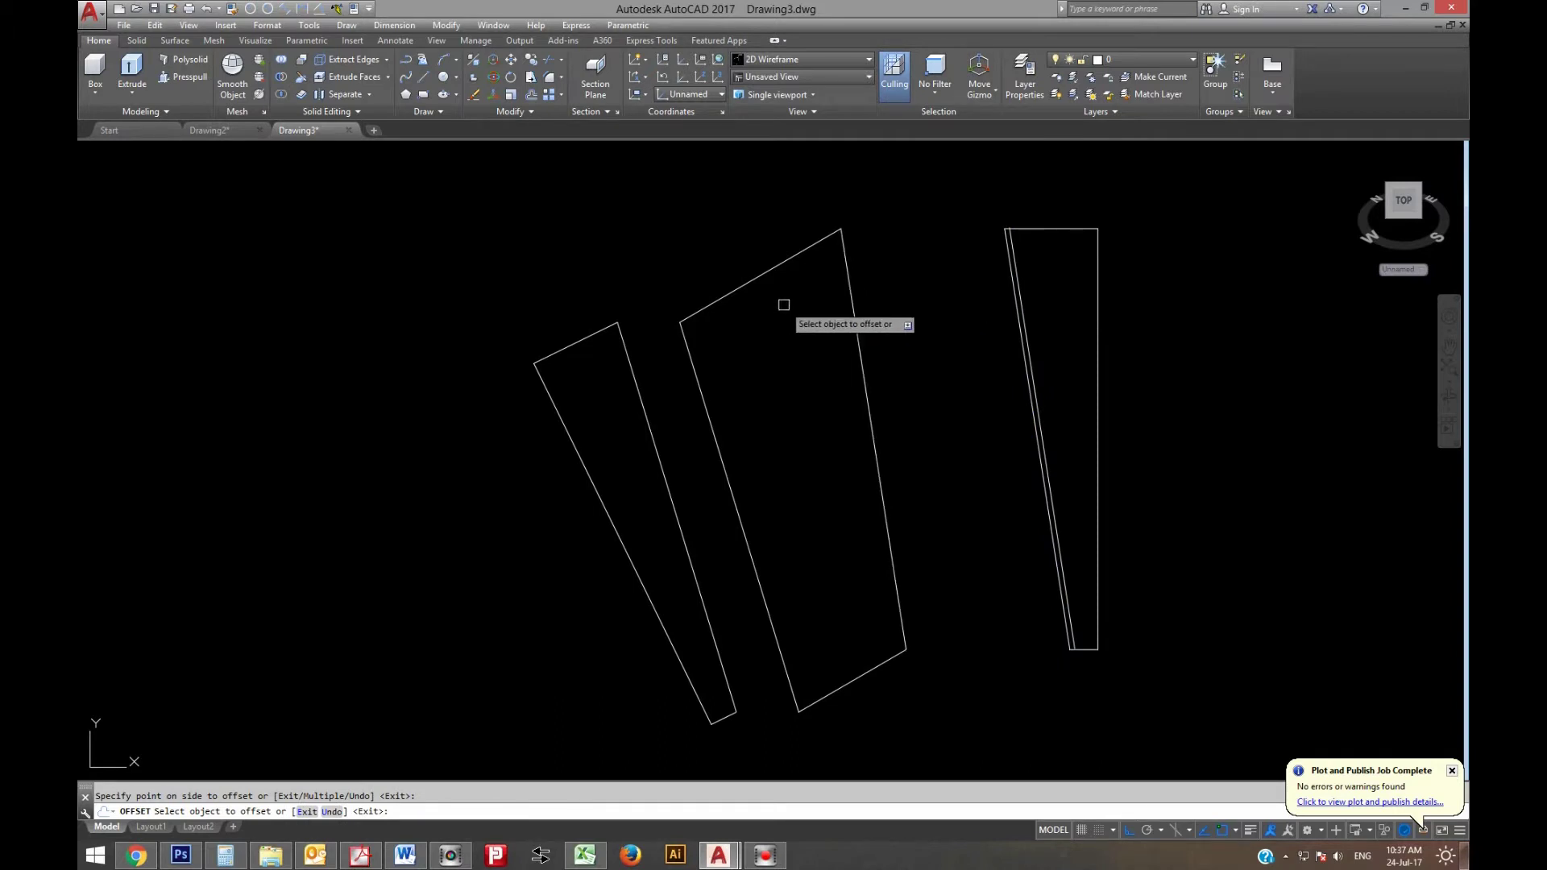
{"action": "left_click", "coordinate": [851, 284]}
{"action": "left_click", "coordinate": [783, 308]}
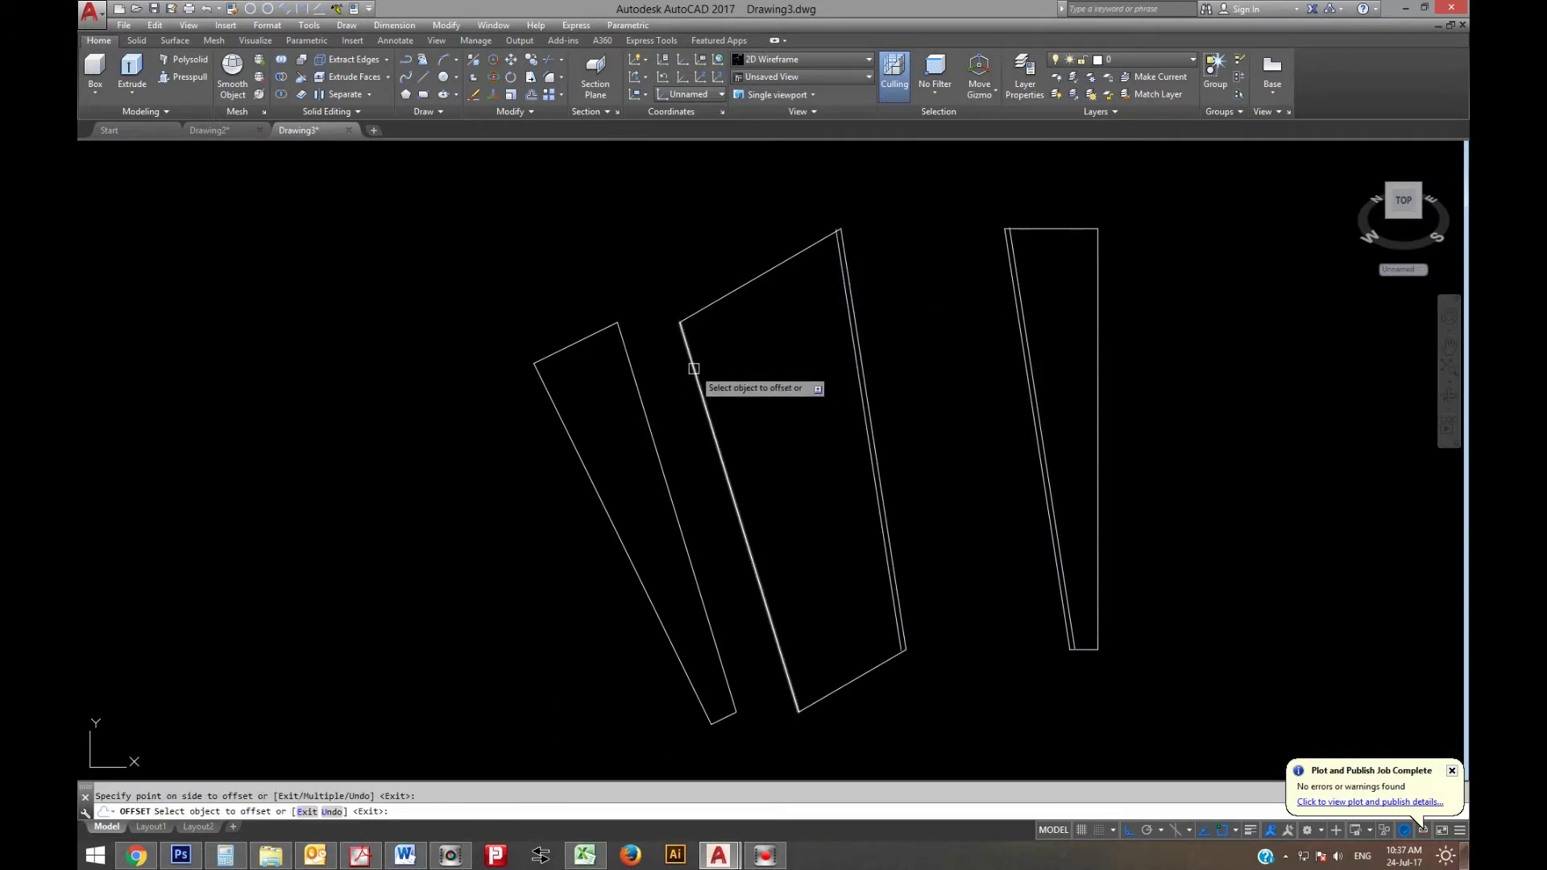
{"action": "left_click", "coordinate": [691, 380]}
{"action": "left_click", "coordinate": [760, 345]}
{"action": "left_click", "coordinate": [624, 345]}
{"action": "left_click", "coordinate": [578, 373]}
{"action": "key", "text": "Return"}
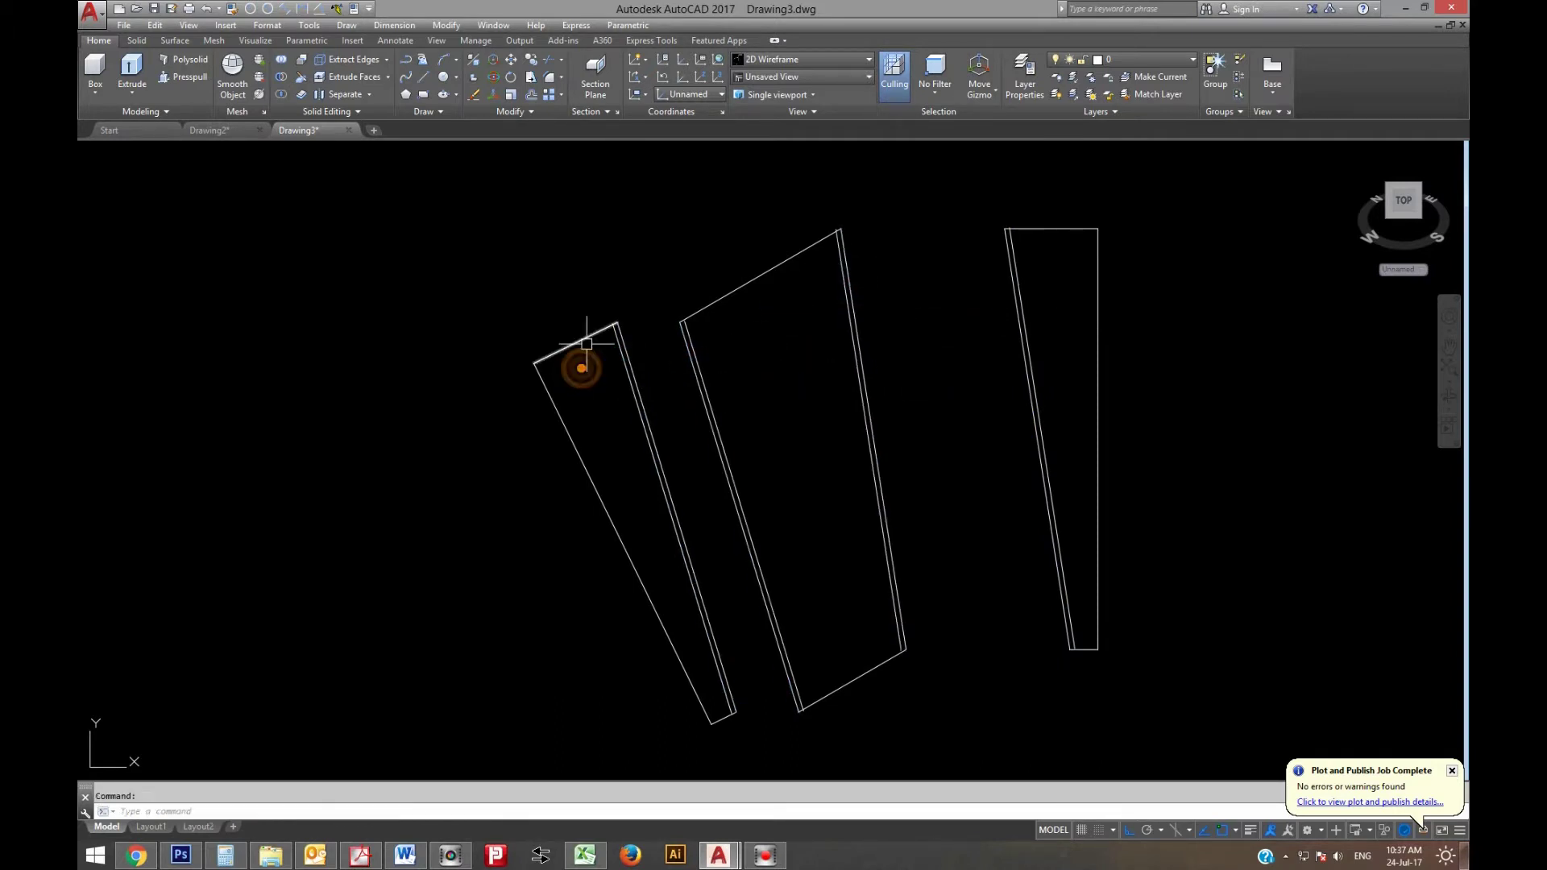
Fillet the left piece's top edge and delete its extra line
{"action": "scroll", "coordinate": [580, 363], "scroll_direction": "up", "scroll_amount": 2}
{"action": "type", "text": "f"}
{"action": "key", "text": "Return"}
{"action": "left_click", "coordinate": [605, 332]}
{"action": "scroll", "coordinate": [633, 349], "scroll_direction": "down", "scroll_amount": 5}
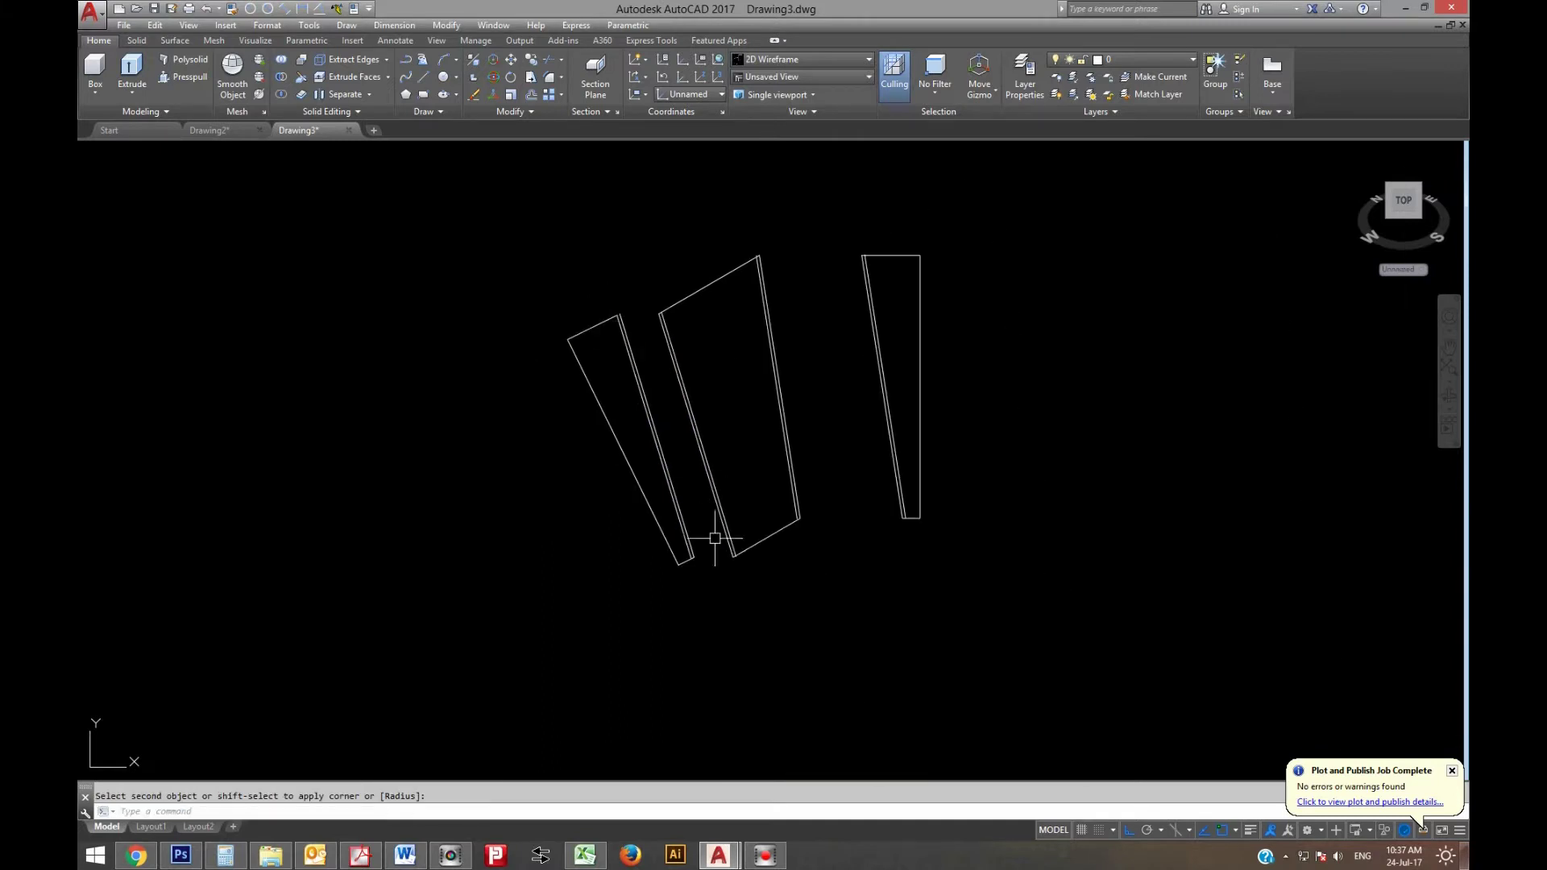
{"action": "scroll", "coordinate": [701, 556], "scroll_direction": "up", "scroll_amount": 5}
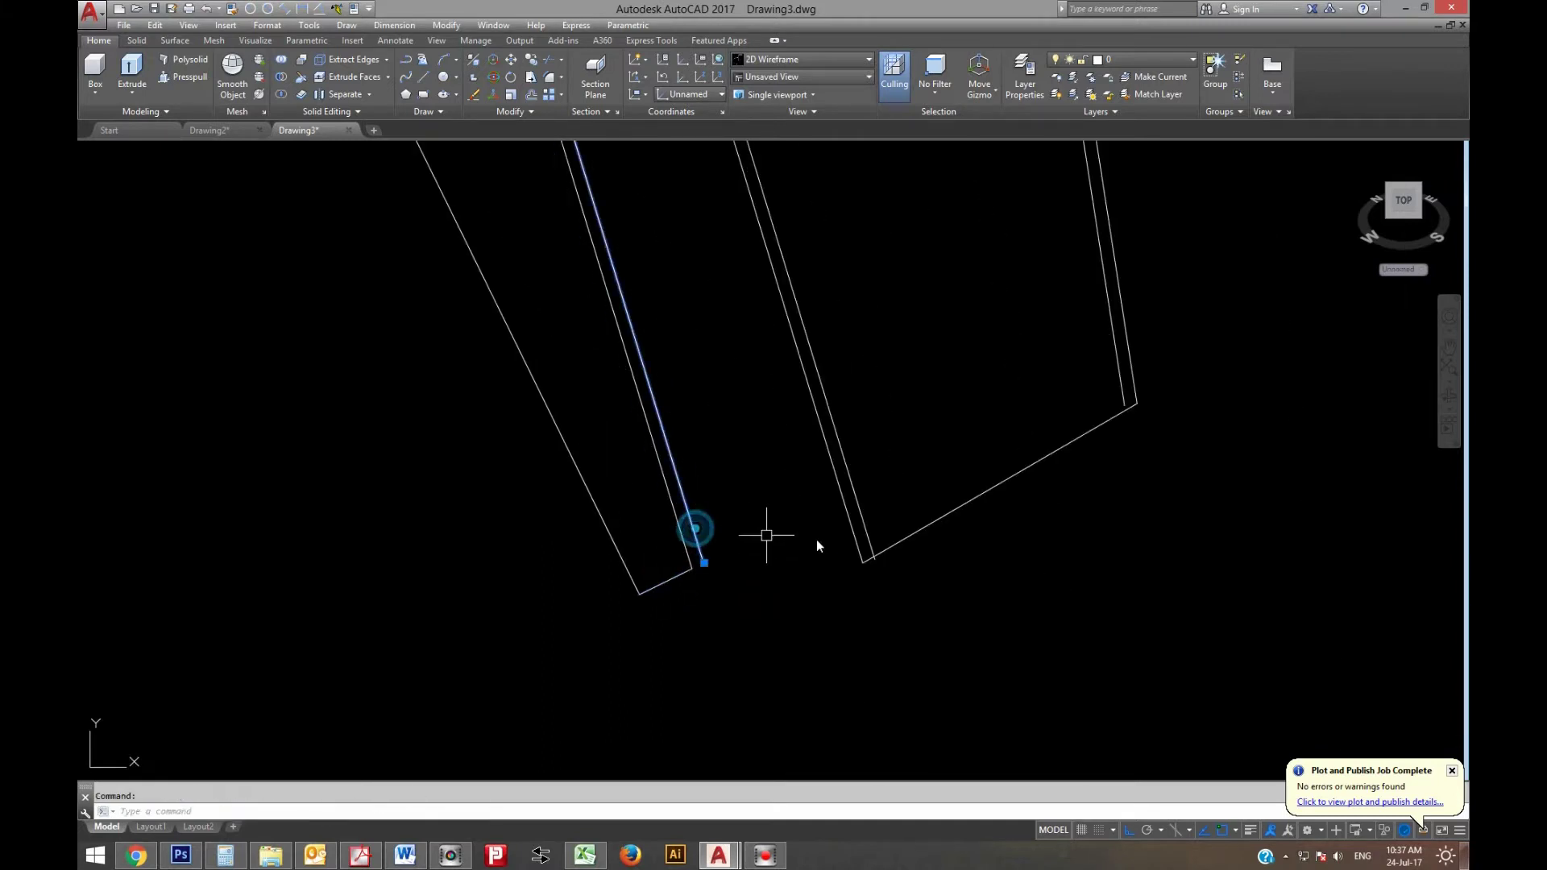
{"action": "key", "text": "Delete"}
Fillet the middle piece's bottom edge to both inner offset lines
{"action": "type", "text": "f"}
{"action": "key", "text": "Return"}
{"action": "left_click", "coordinate": [916, 535]}
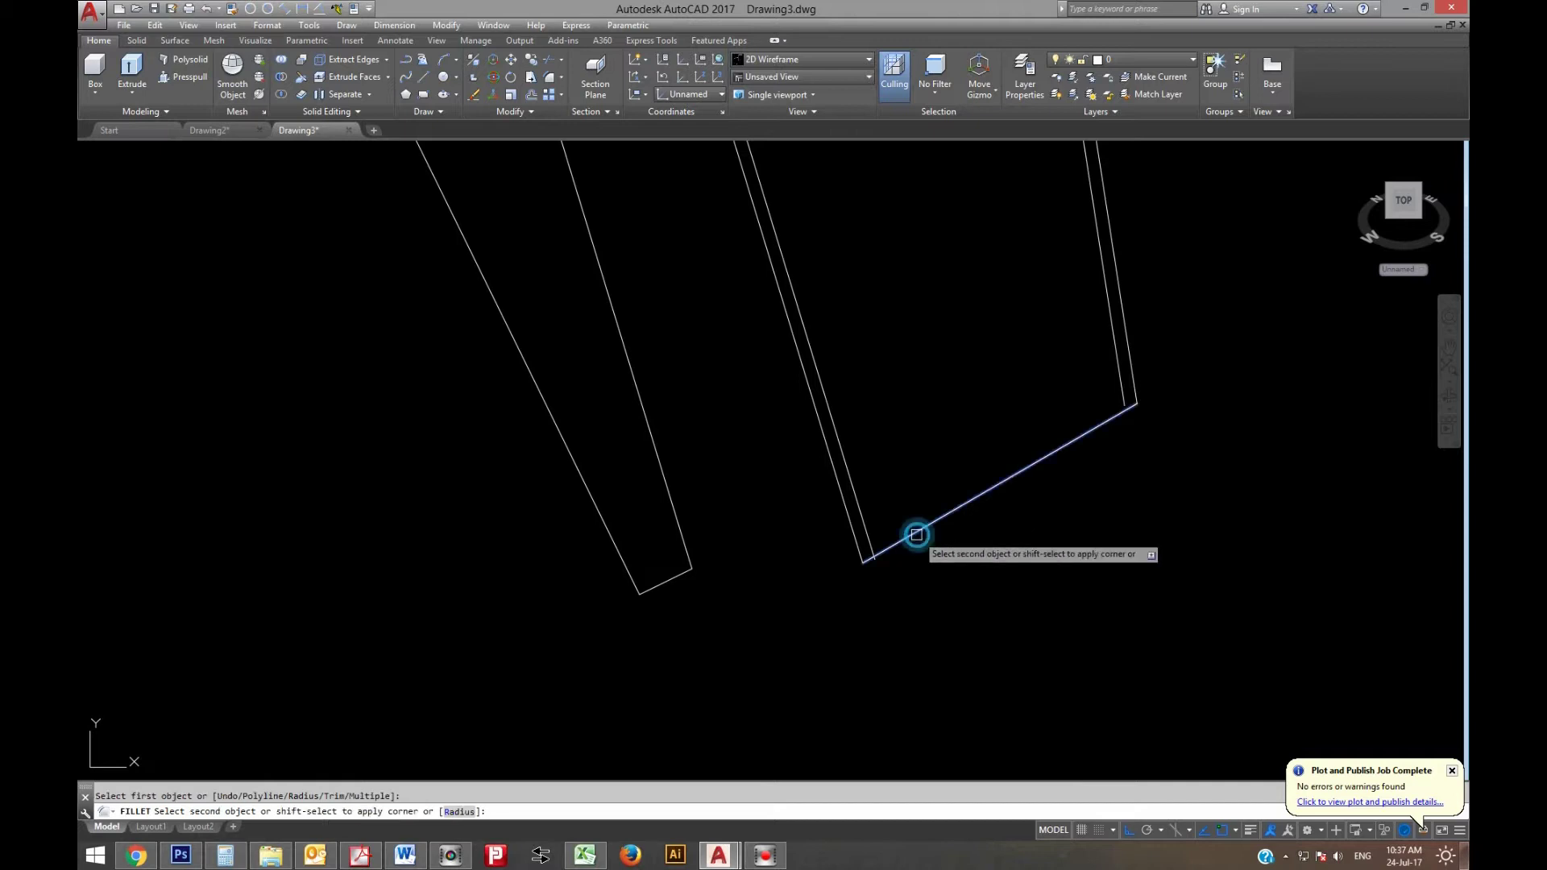
{"action": "left_click", "coordinate": [864, 518]}
{"action": "key", "text": "Return"}
{"action": "left_click", "coordinate": [1017, 467]}
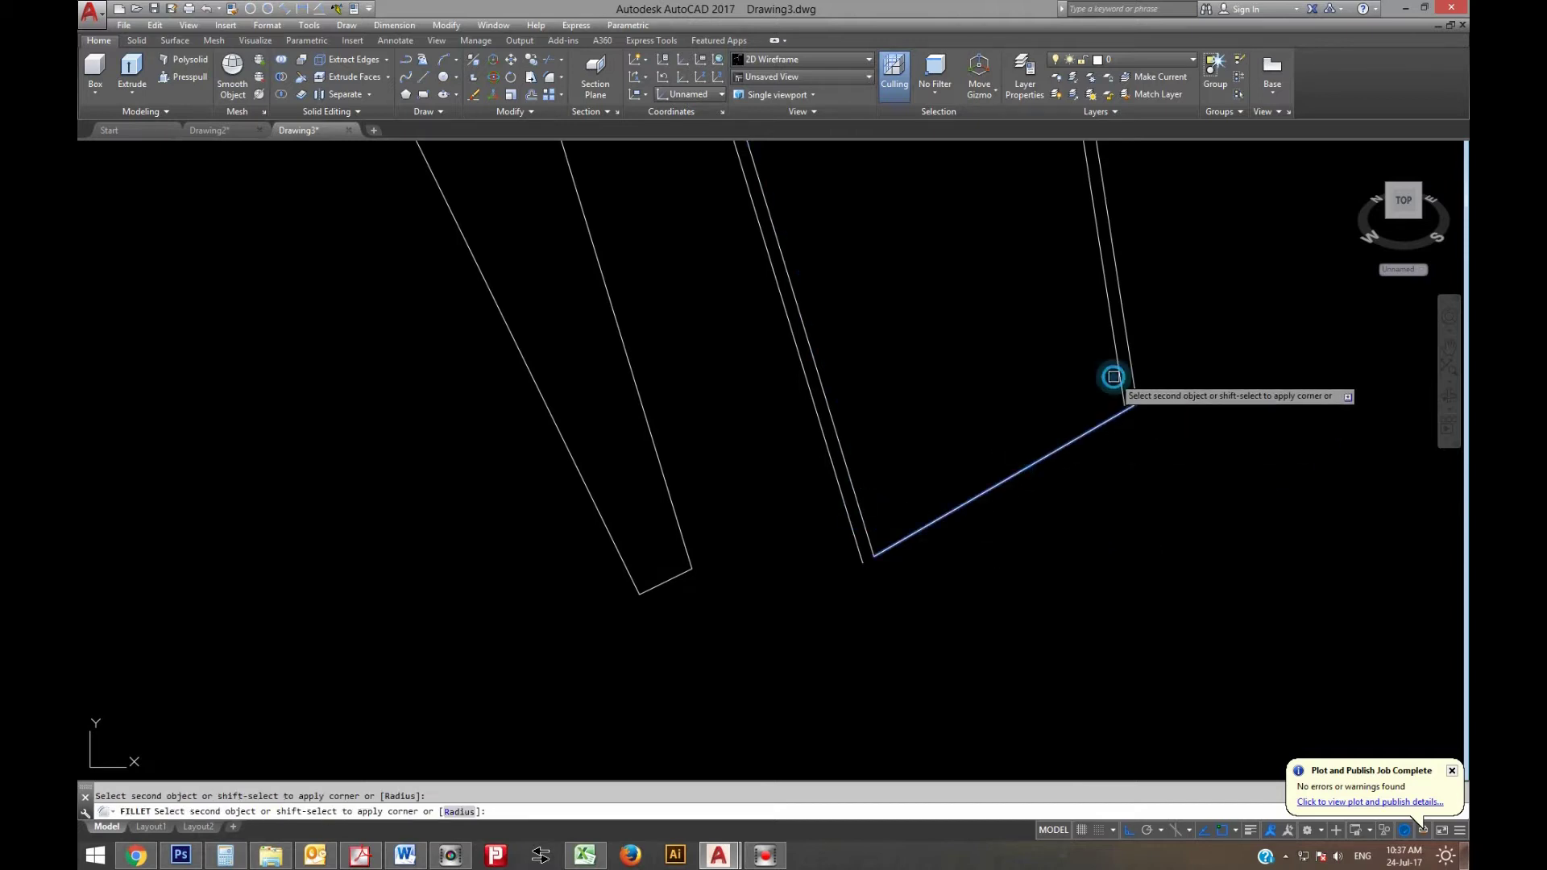
{"action": "left_click", "coordinate": [1114, 377]}
{"action": "scroll", "coordinate": [993, 450], "scroll_direction": "down", "scroll_amount": 2}
{"action": "scroll", "coordinate": [874, 443], "scroll_direction": "down", "scroll_amount": 2}
{"action": "scroll", "coordinate": [793, 356], "scroll_direction": "up", "scroll_amount": 4}
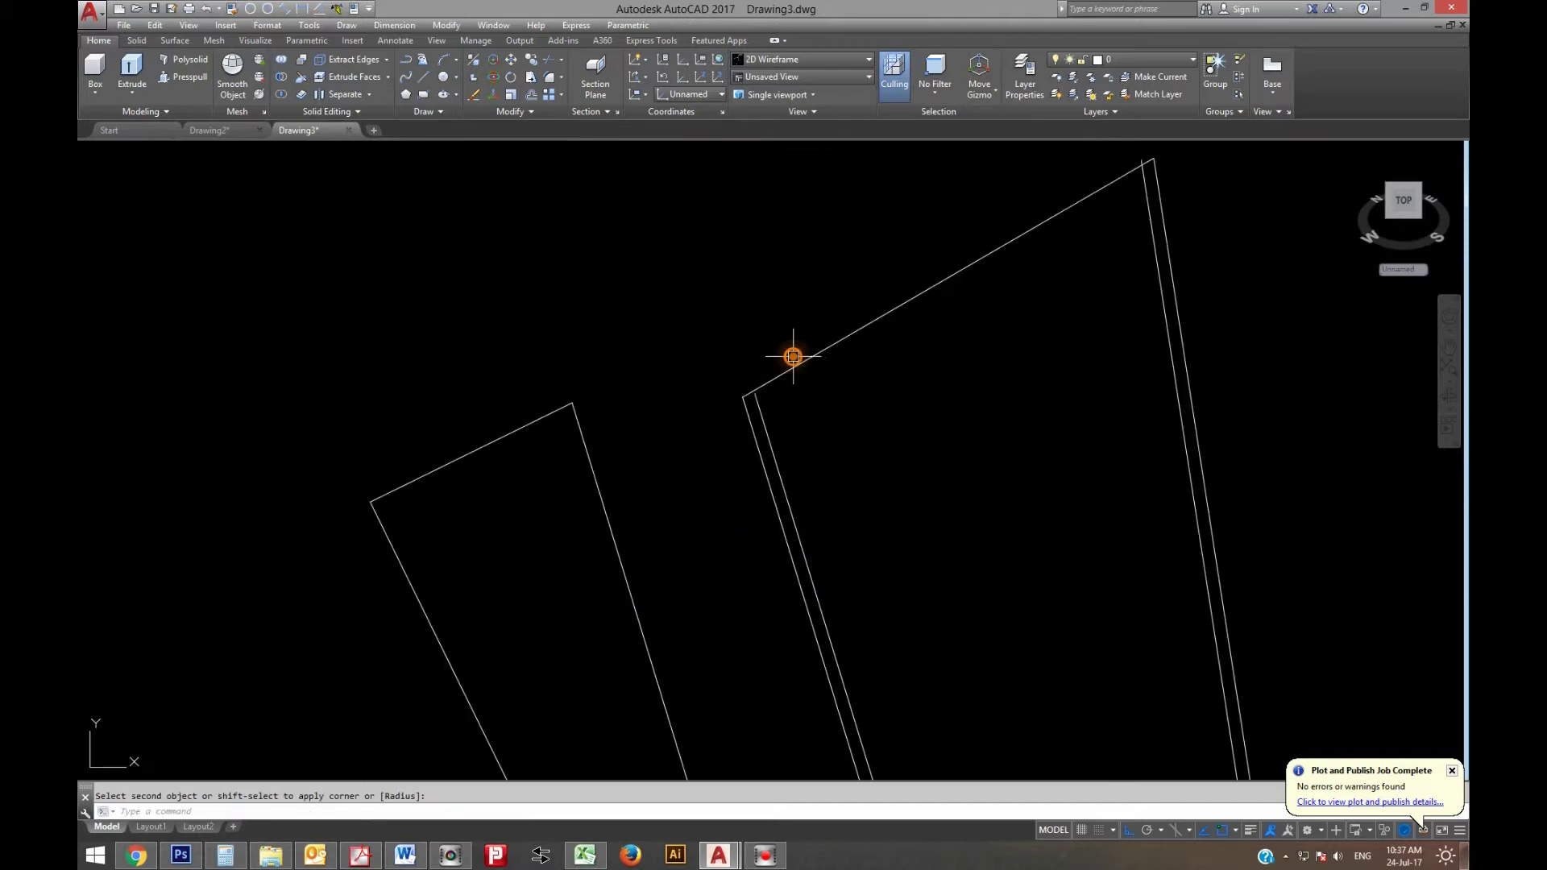
Fillet the middle piece's top edge to the inner left line and remove the leftover outer line
{"action": "key", "text": "Return"}
{"action": "left_click", "coordinate": [766, 414]}
{"action": "left_click", "coordinate": [976, 276]}
{"action": "key", "text": "Escape"}
{"action": "left_click", "coordinate": [1150, 219]}
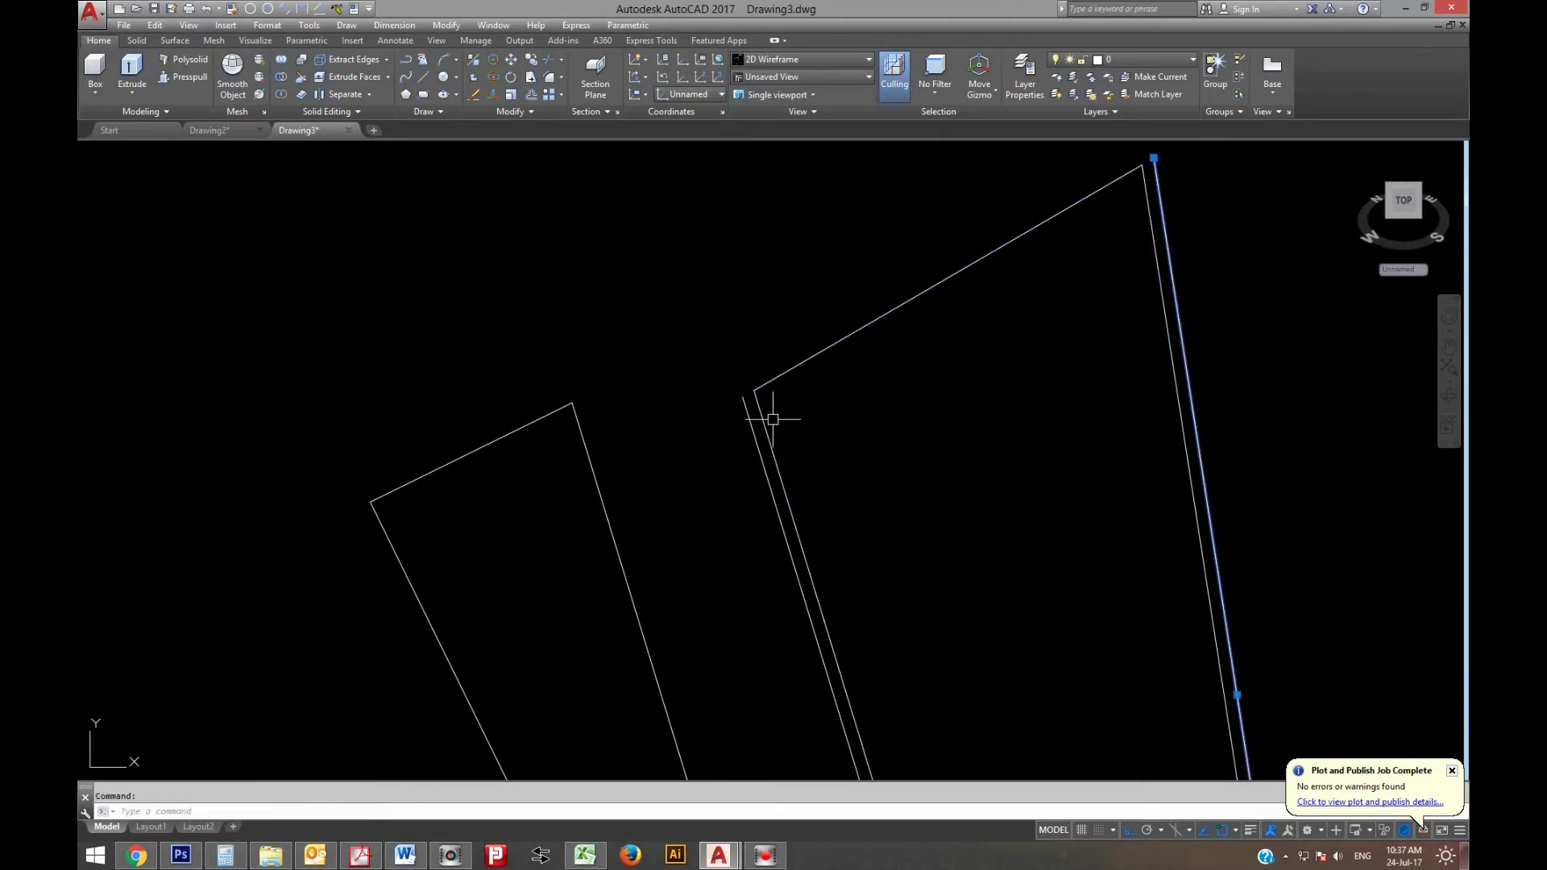
{"action": "scroll", "coordinate": [702, 424], "scroll_direction": "down", "scroll_amount": 3}
{"action": "key", "text": "Escape"}
{"action": "scroll", "coordinate": [854, 346], "scroll_direction": "up", "scroll_amount": 3}
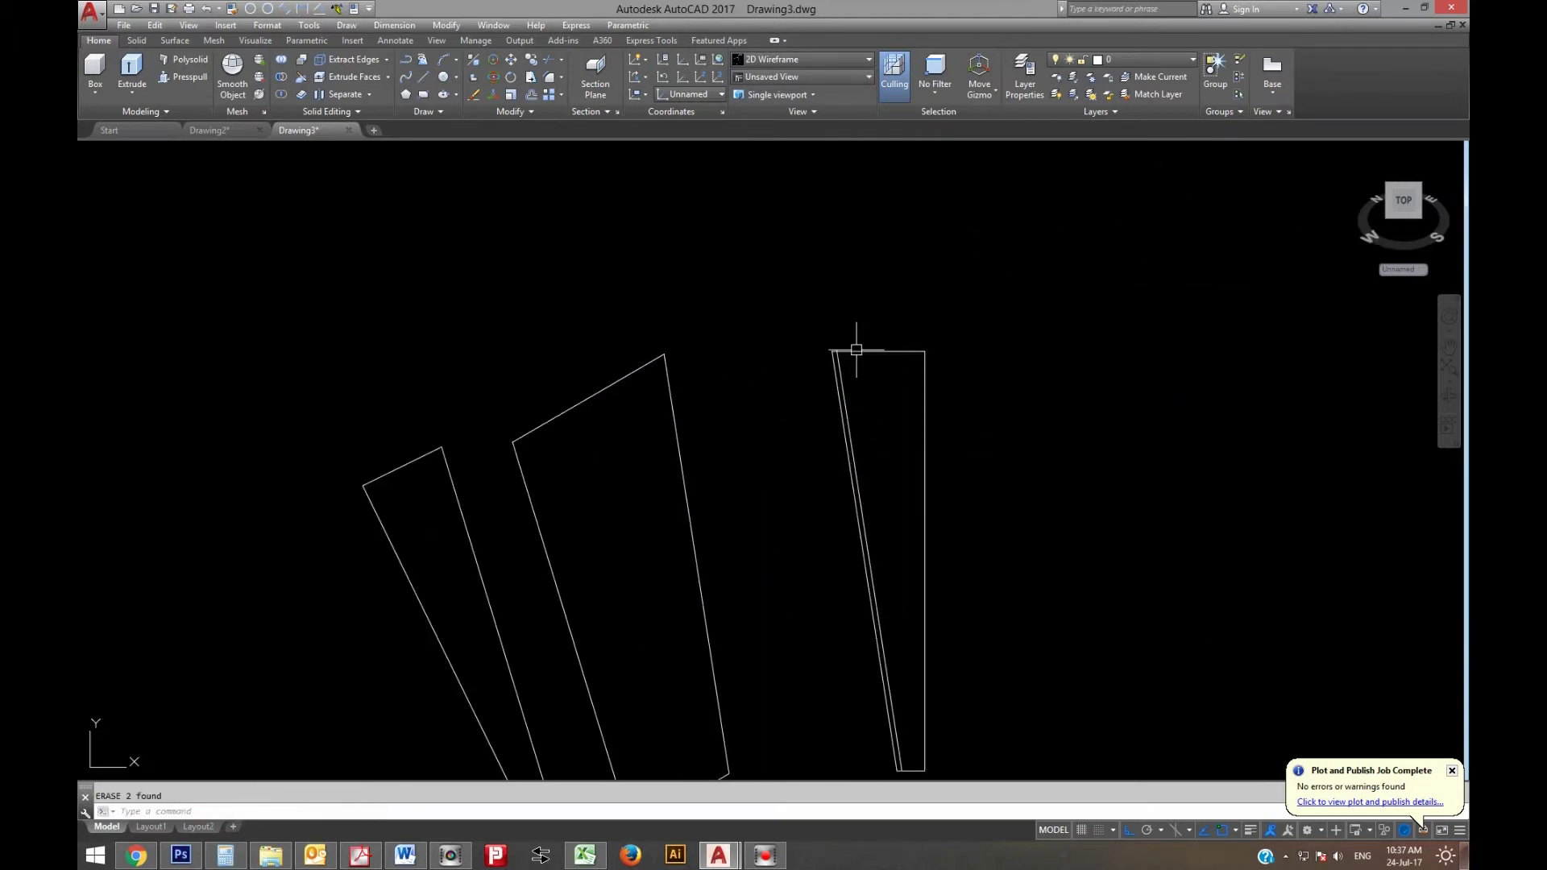
{"action": "scroll", "coordinate": [840, 421], "scroll_direction": "up", "scroll_amount": 2}
Fillet the right piece's inner slanted line to its top and bottom edges
{"action": "key", "text": "Return"}
{"action": "left_click", "coordinate": [825, 371]}
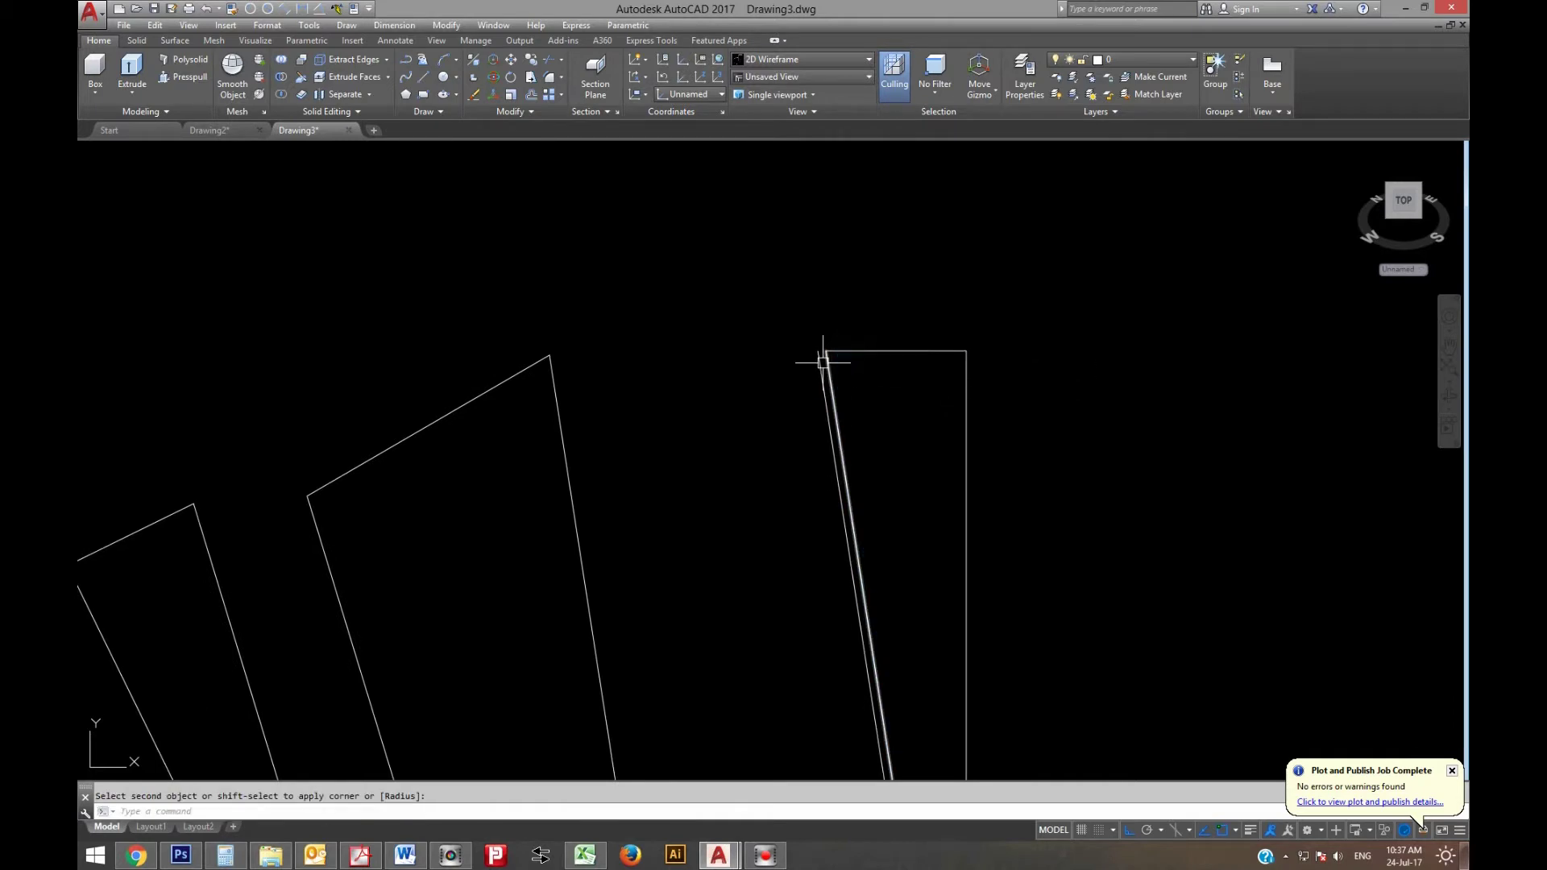
{"action": "left_click", "coordinate": [822, 350]}
{"action": "scroll", "coordinate": [760, 321], "scroll_direction": "down", "scroll_amount": 4}
{"action": "scroll", "coordinate": [807, 488], "scroll_direction": "up", "scroll_amount": 2}
{"action": "scroll", "coordinate": [847, 435], "scroll_direction": "up", "scroll_amount": 2}
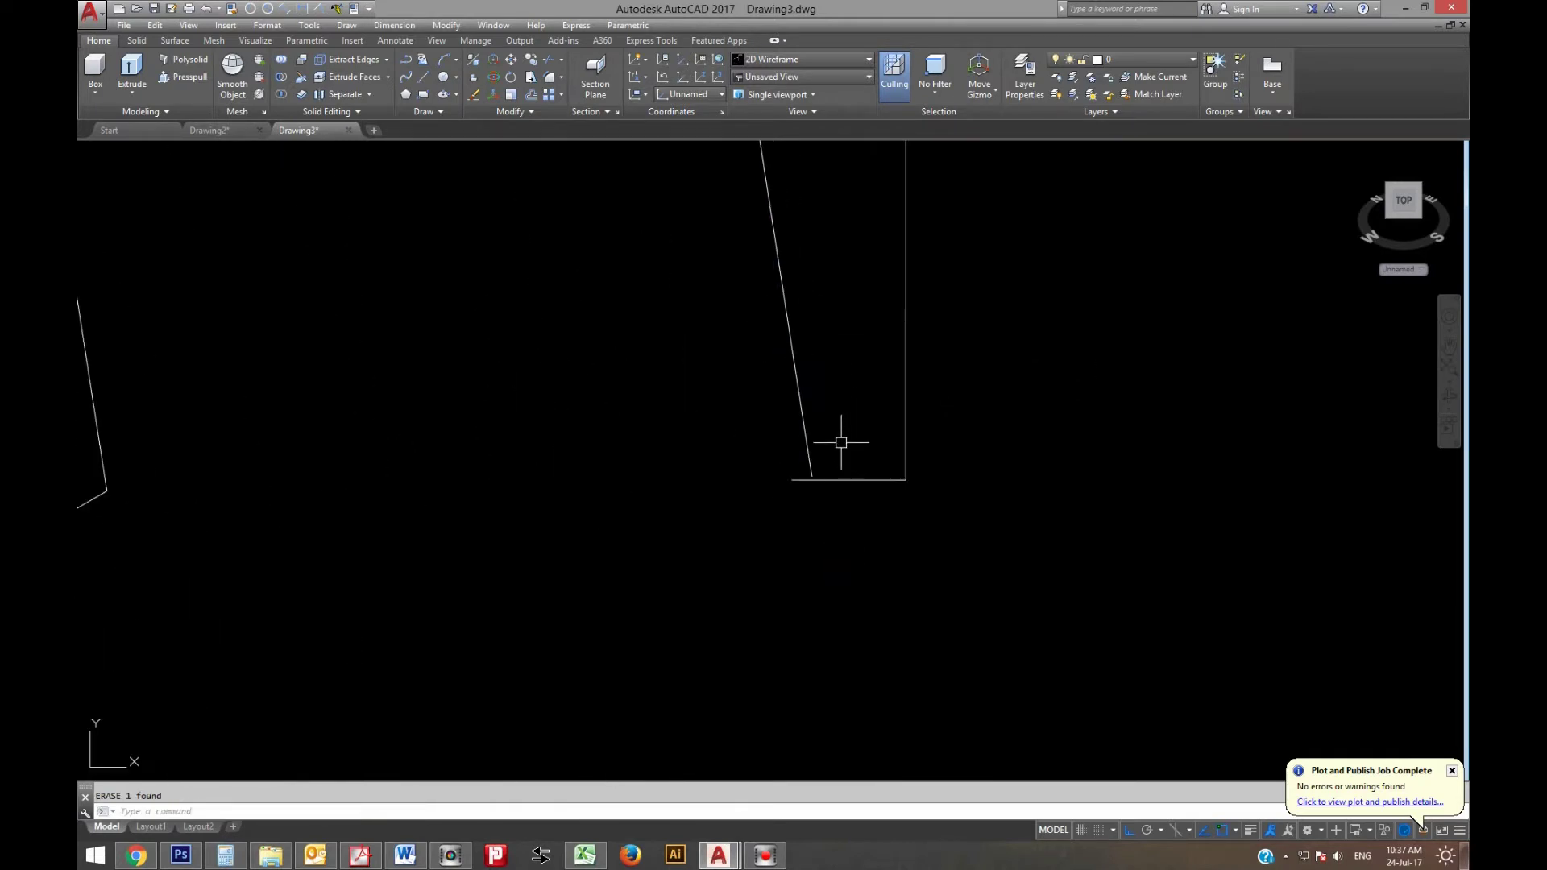
{"action": "key", "text": "Return"}
{"action": "left_click", "coordinate": [806, 446]}
{"action": "left_click", "coordinate": [842, 476]}
{"action": "scroll", "coordinate": [845, 488], "scroll_direction": "down", "scroll_amount": 3}
{"action": "type", "text": "m"}
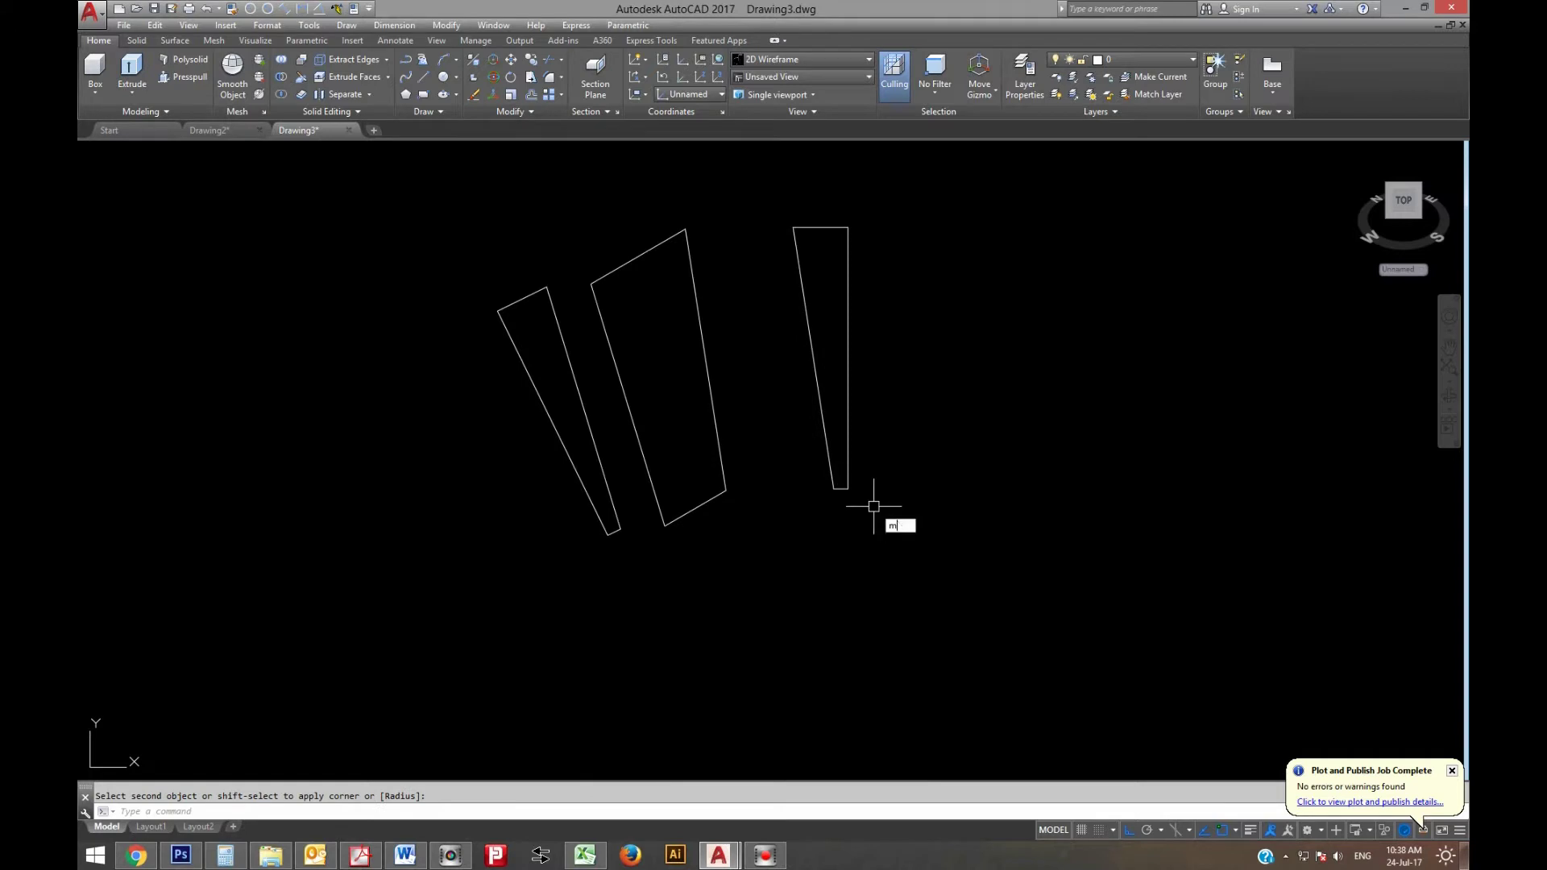
Move the right piece so its top-left corner meets the middle piece
{"action": "key", "text": "Return"}
{"action": "left_click", "coordinate": [904, 525]}
{"action": "left_click", "coordinate": [768, 179]}
{"action": "key", "text": "Return"}
{"action": "left_click", "coordinate": [794, 228]}
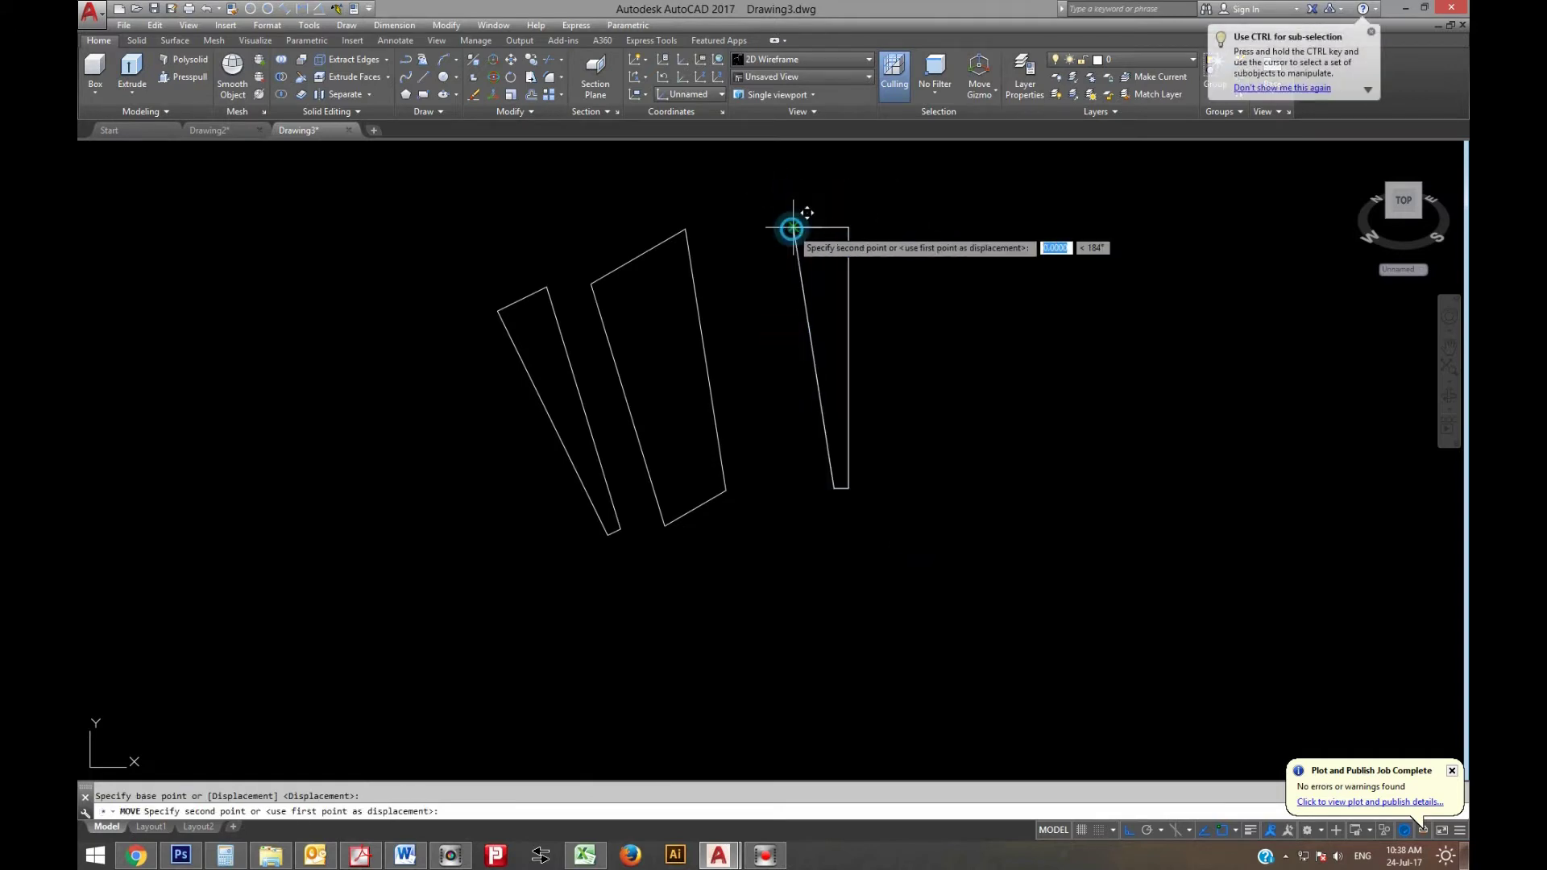
{"action": "left_click", "coordinate": [685, 229]}
Move the left piece against the middle piece
{"action": "key", "text": "Return"}
{"action": "left_click", "coordinate": [691, 504]}
{"action": "left_click", "coordinate": [582, 556]}
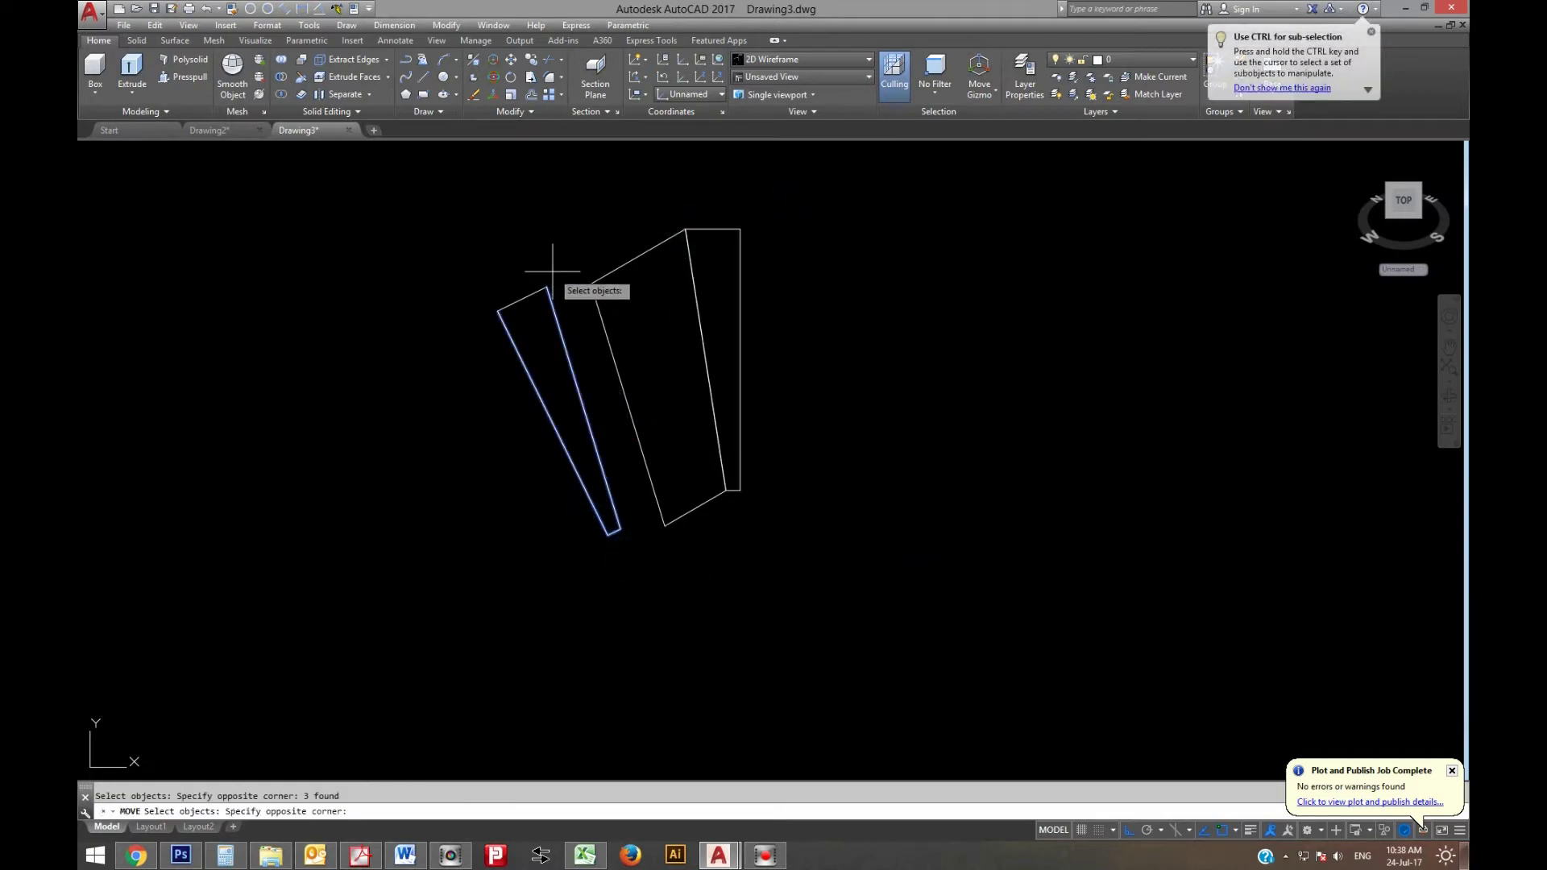
{"action": "right_click", "coordinate": [466, 352]}
{"action": "left_click", "coordinate": [548, 288]}
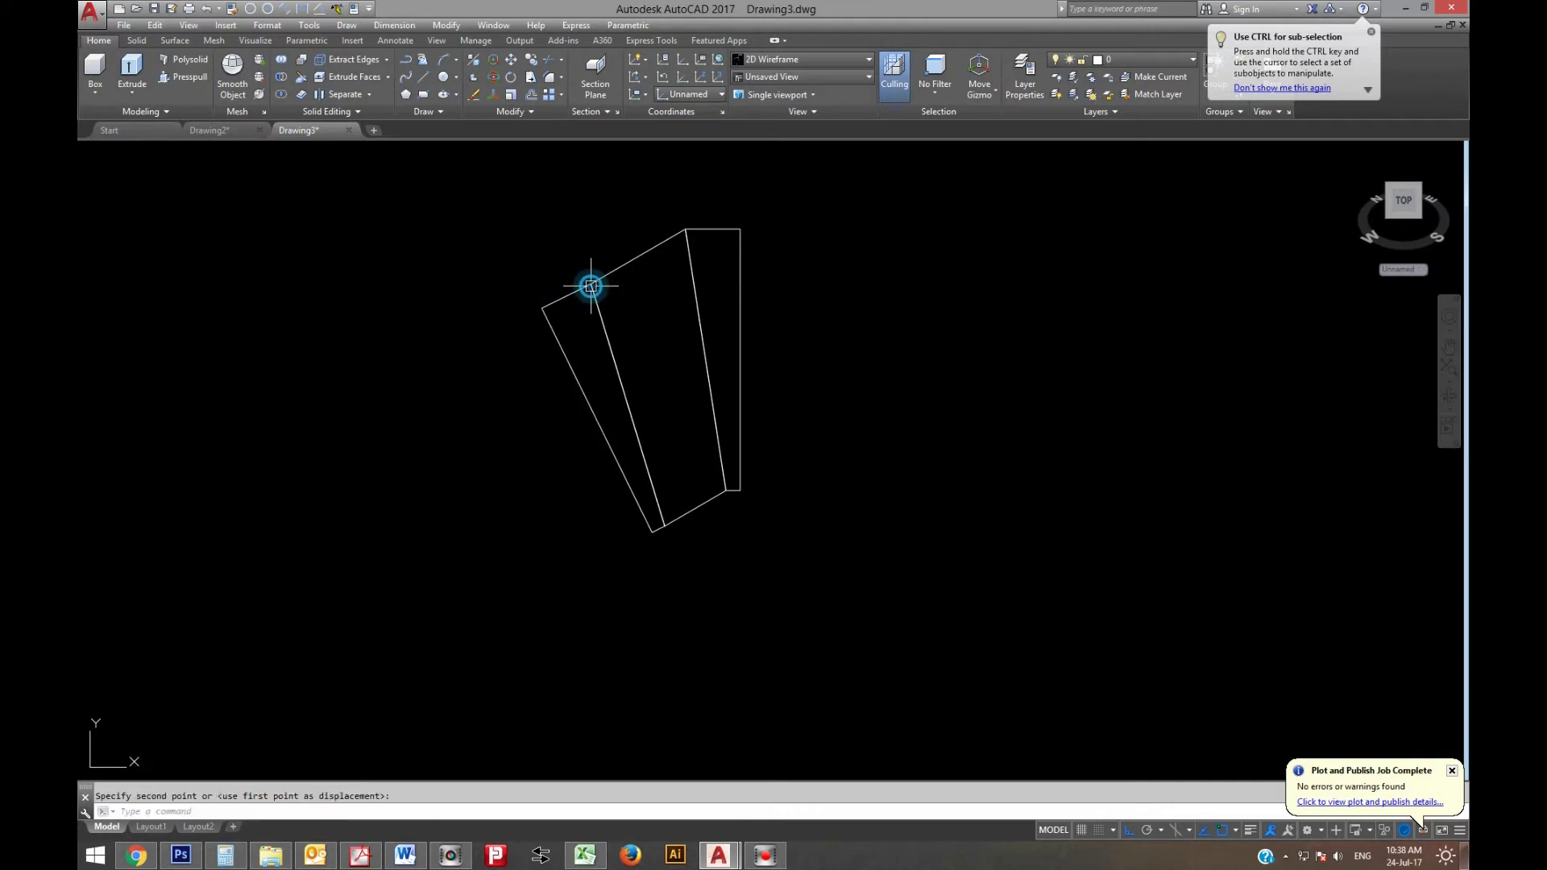
{"action": "scroll", "coordinate": [656, 525], "scroll_direction": "up", "scroll_amount": 5}
{"action": "scroll", "coordinate": [822, 419], "scroll_direction": "down", "scroll_amount": 1}
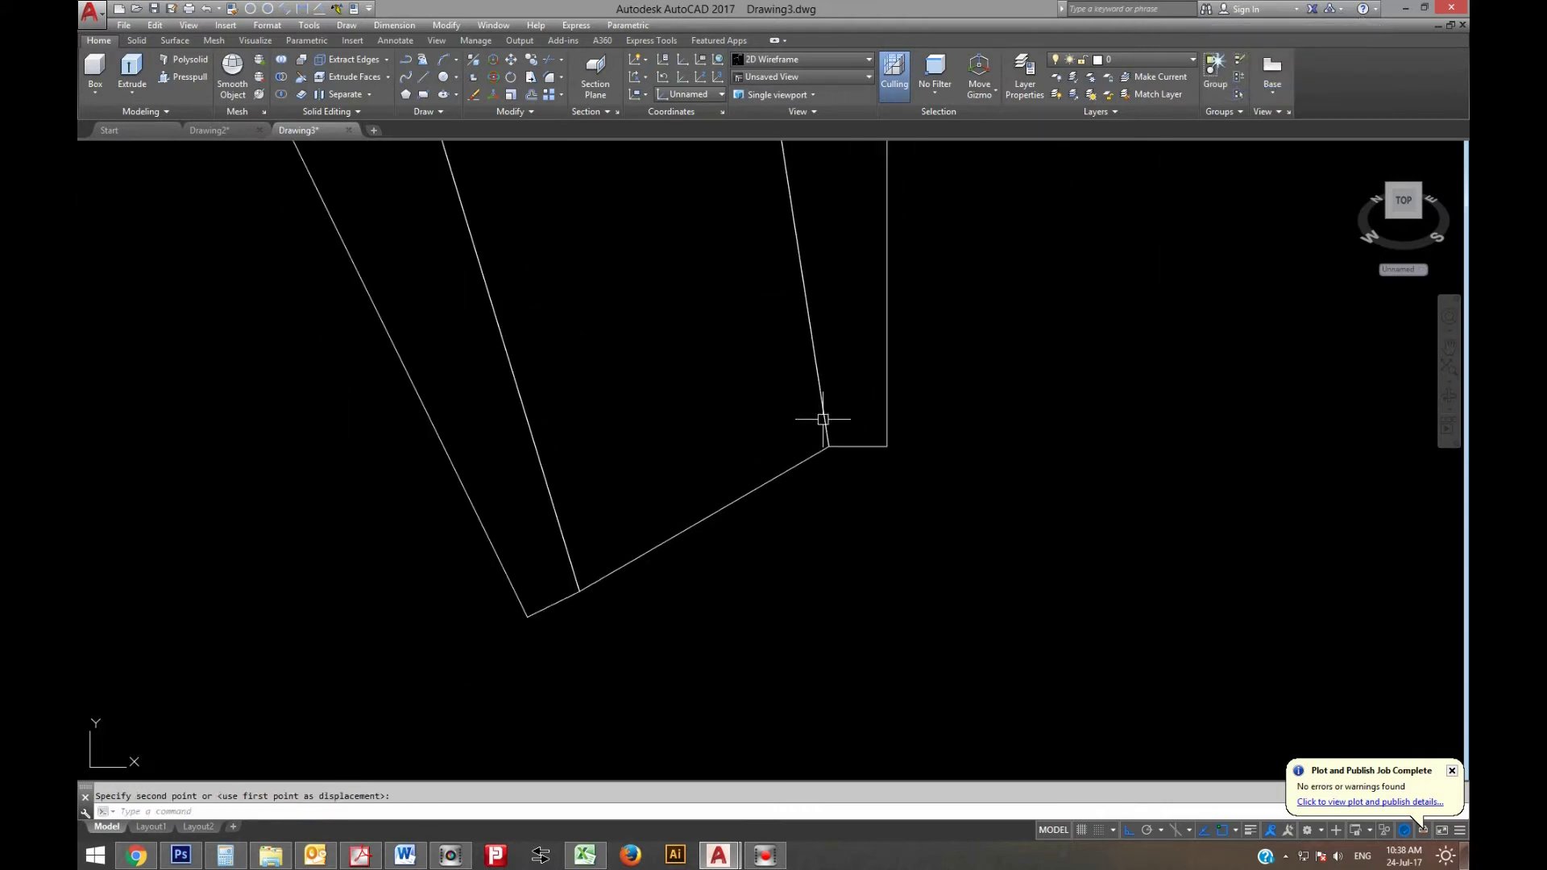
In Word, replace the old note with 'now give the bending notche'
{"action": "left_click", "coordinate": [419, 861]}
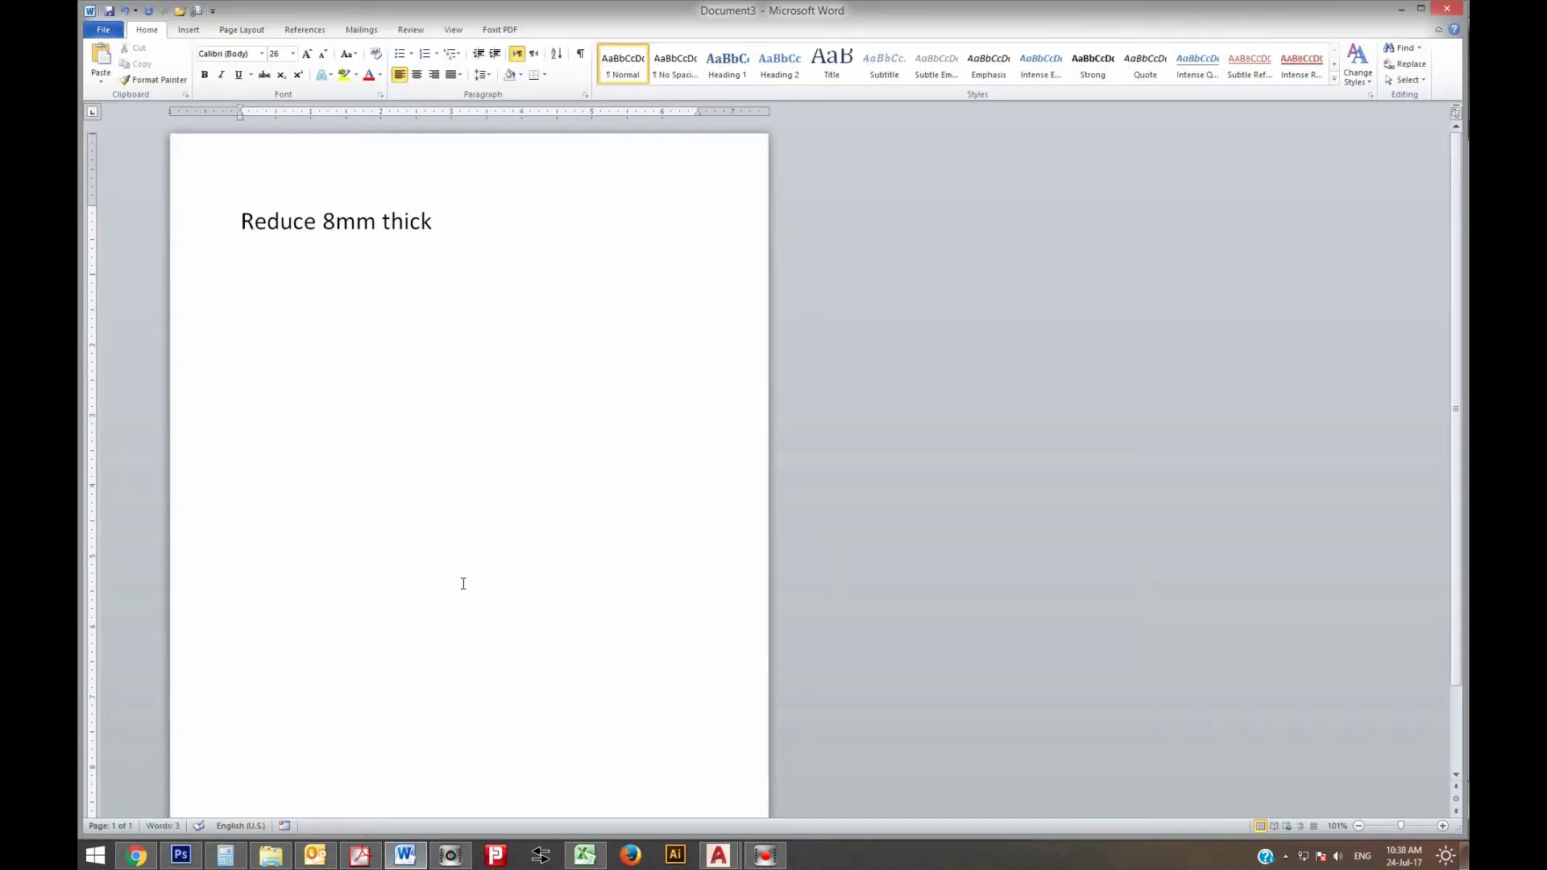
{"action": "key", "text": "ctrl+a"}
{"action": "type", "text": "no"}
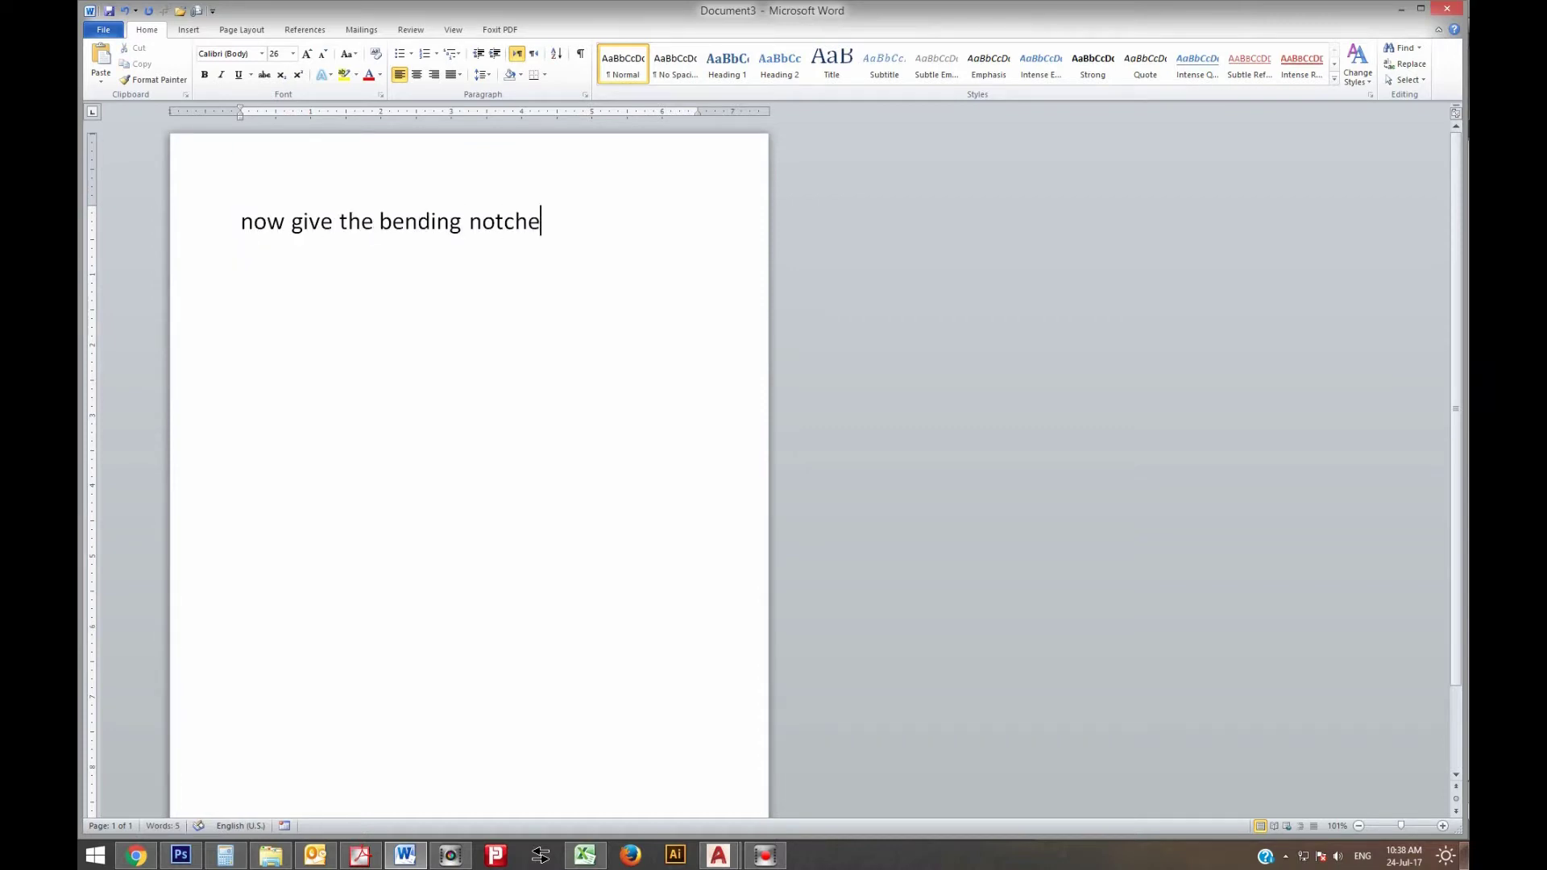
Back in AutoCAD, chamfer the inner bend line's bottom corner with 2 x 2 distances
{"action": "left_click", "coordinate": [718, 855]}
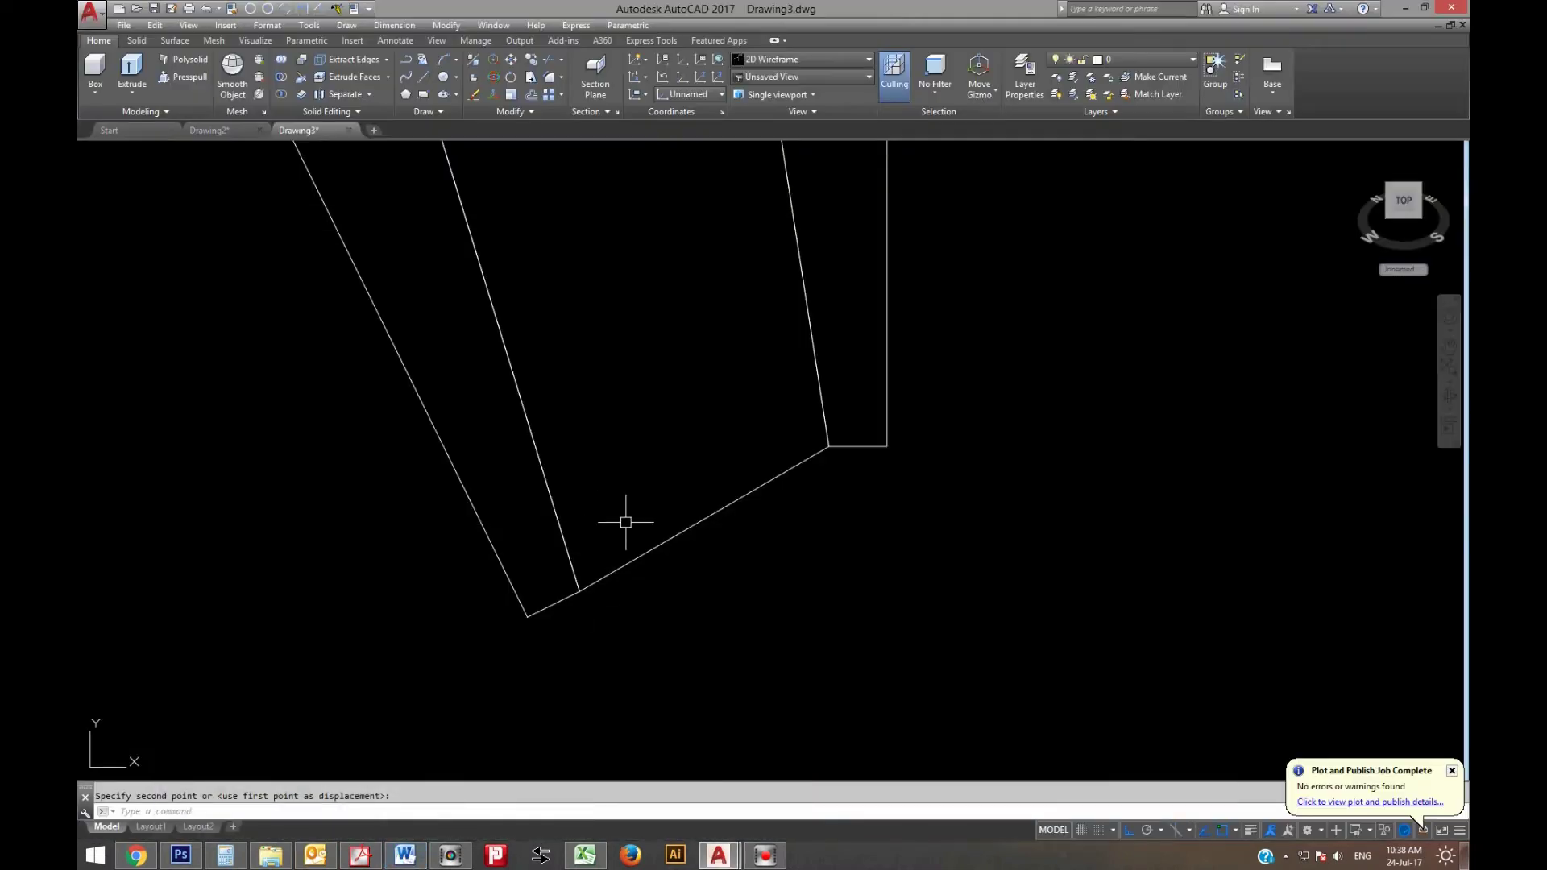
{"action": "type", "text": "cha"}
{"action": "key", "text": "Return"}
{"action": "type", "text": "d"}
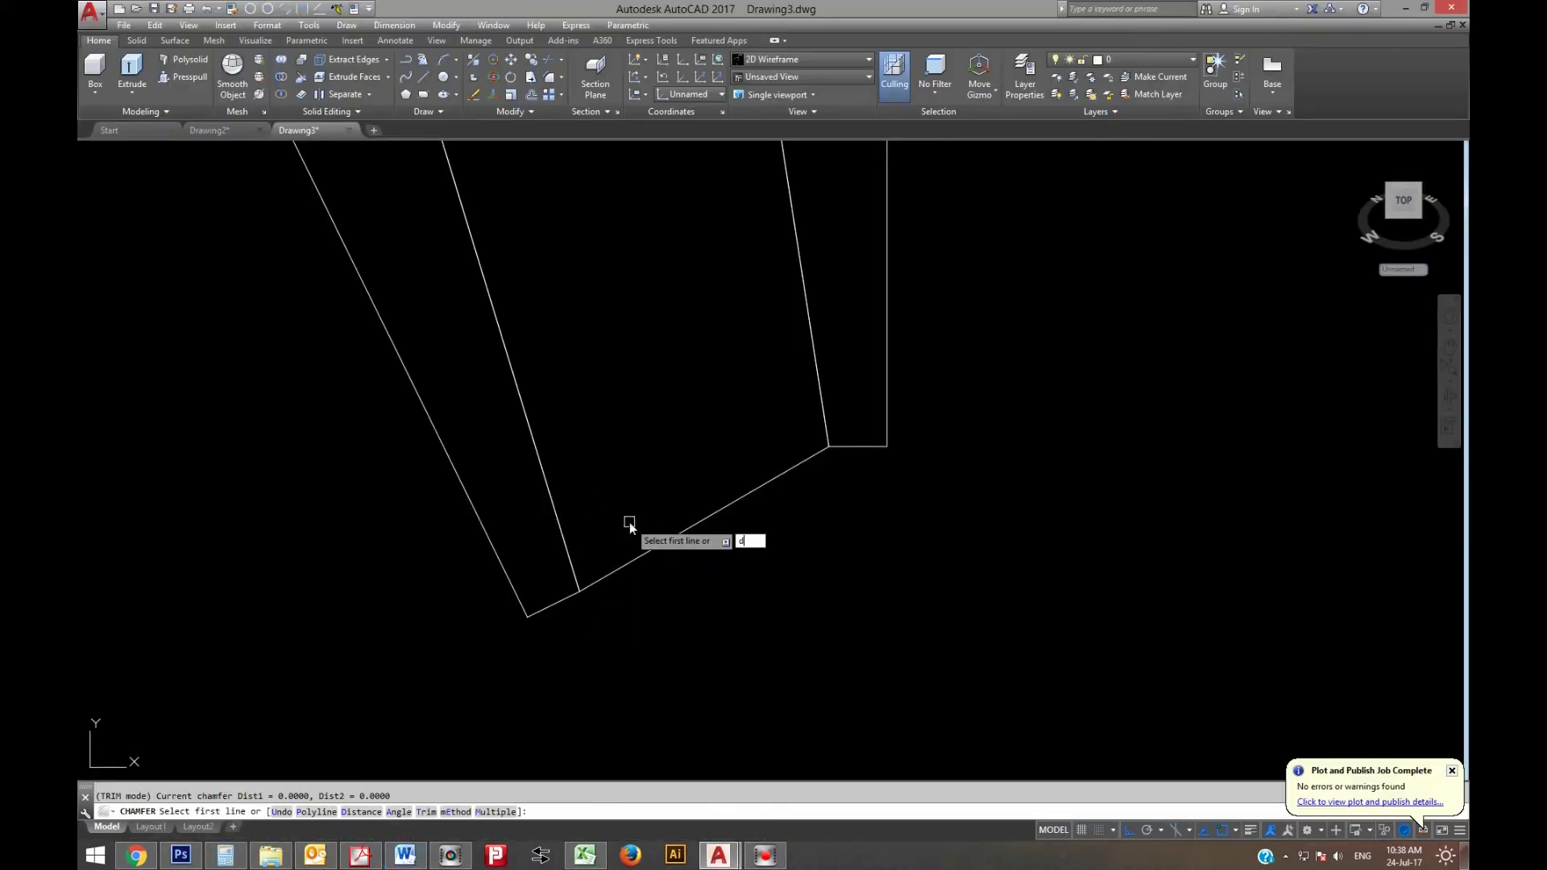
{"action": "key", "text": "Return"}
{"action": "type", "text": "2"}
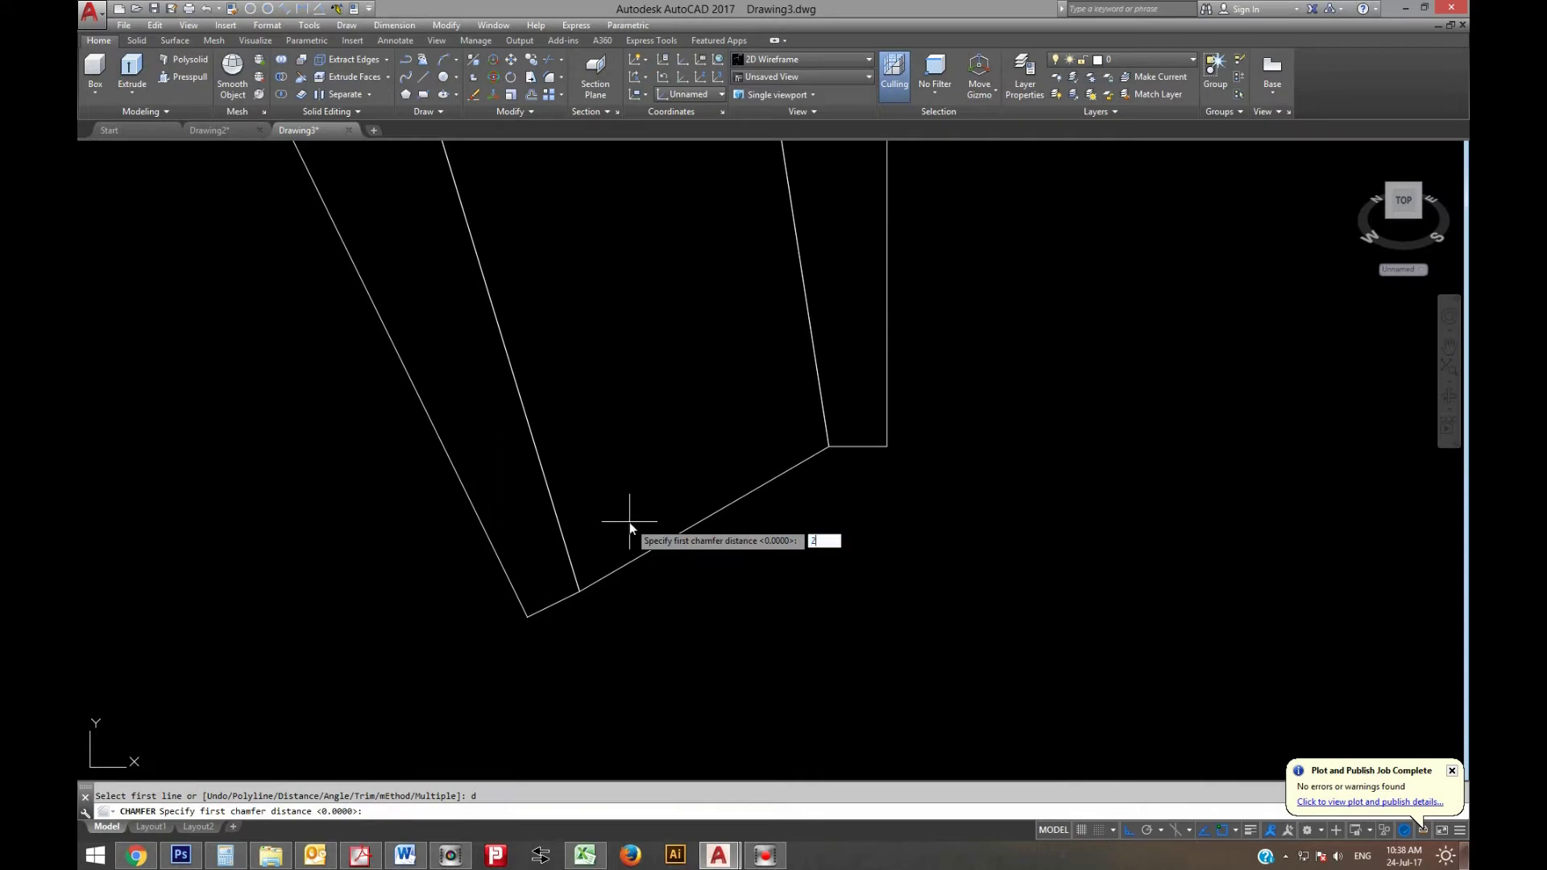
{"action": "key", "text": "Return"}
{"action": "key", "text": "Return"}
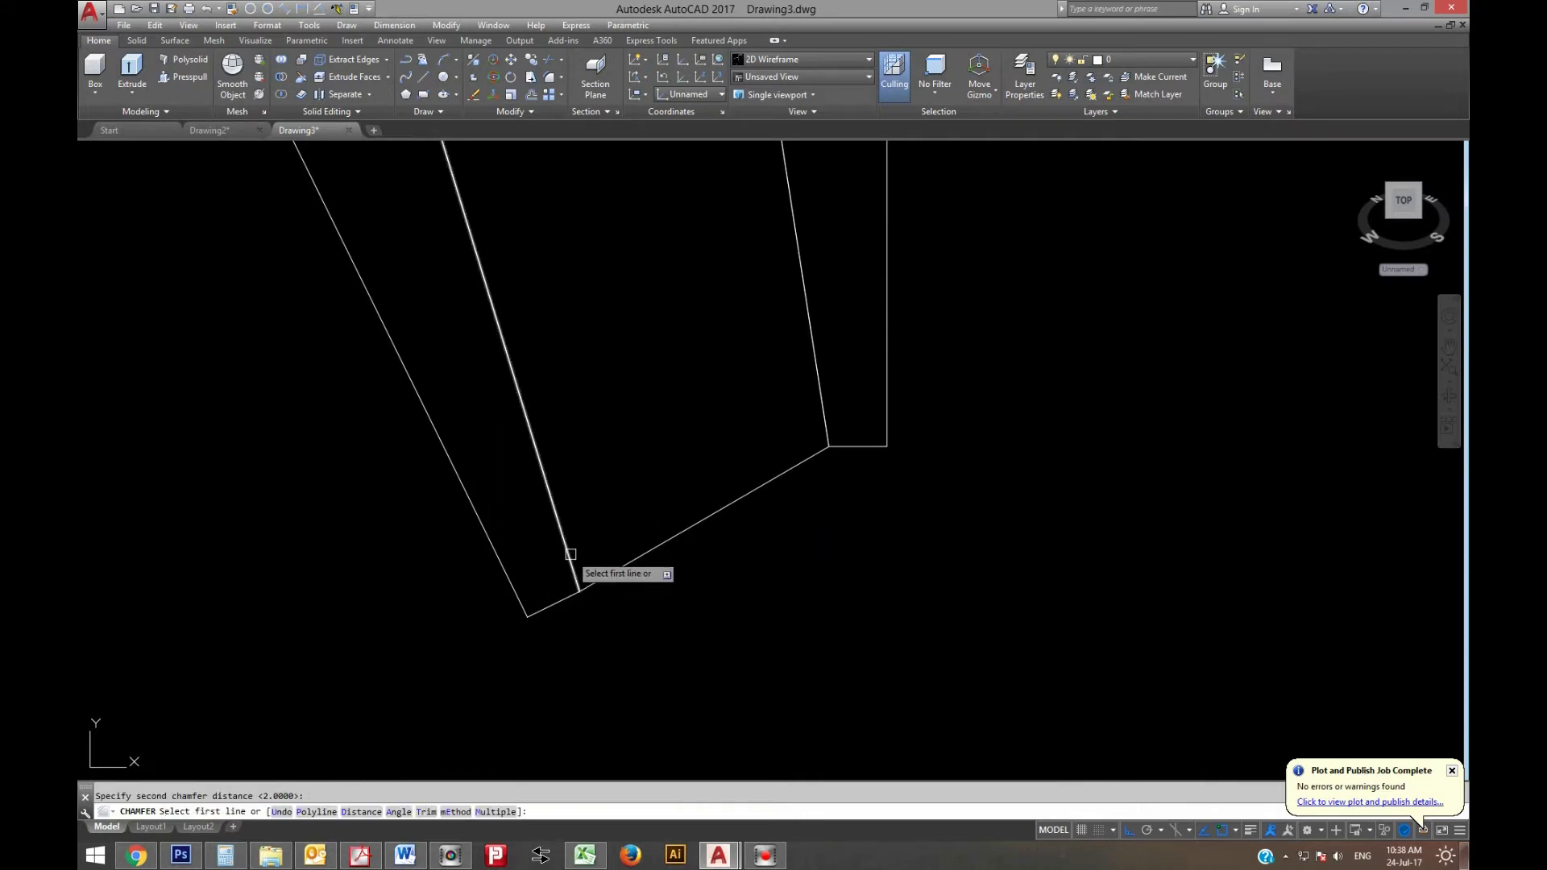
{"action": "left_click", "coordinate": [567, 549]}
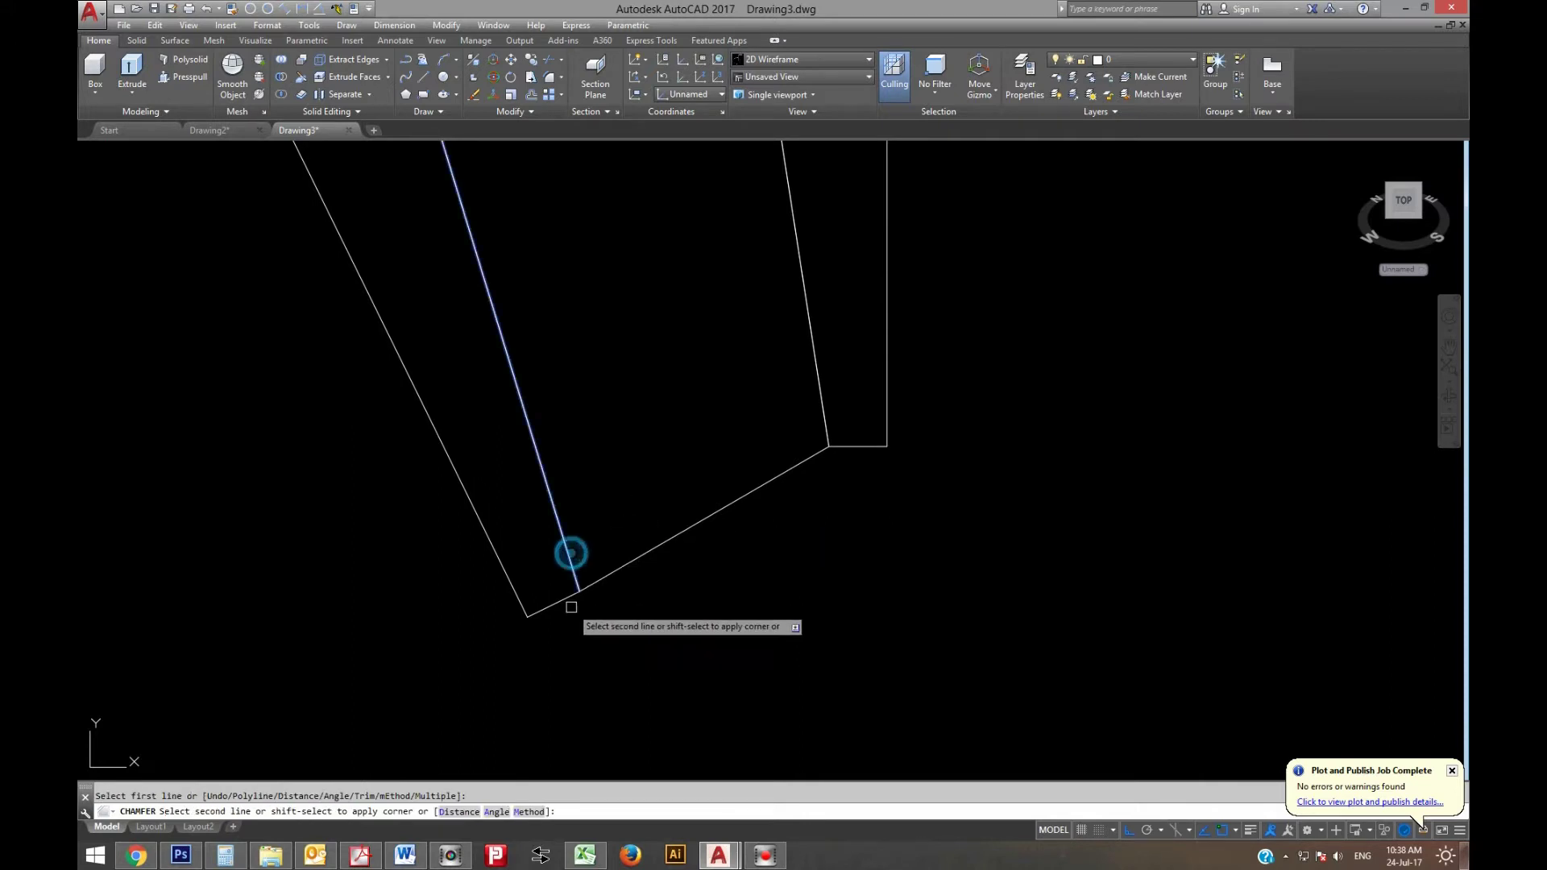
{"action": "left_click", "coordinate": [621, 564]}
Chamfer the next bend corner between the lower edge and second edge
{"action": "key", "text": "Return"}
{"action": "scroll", "coordinate": [580, 572], "scroll_direction": "up", "scroll_amount": 6}
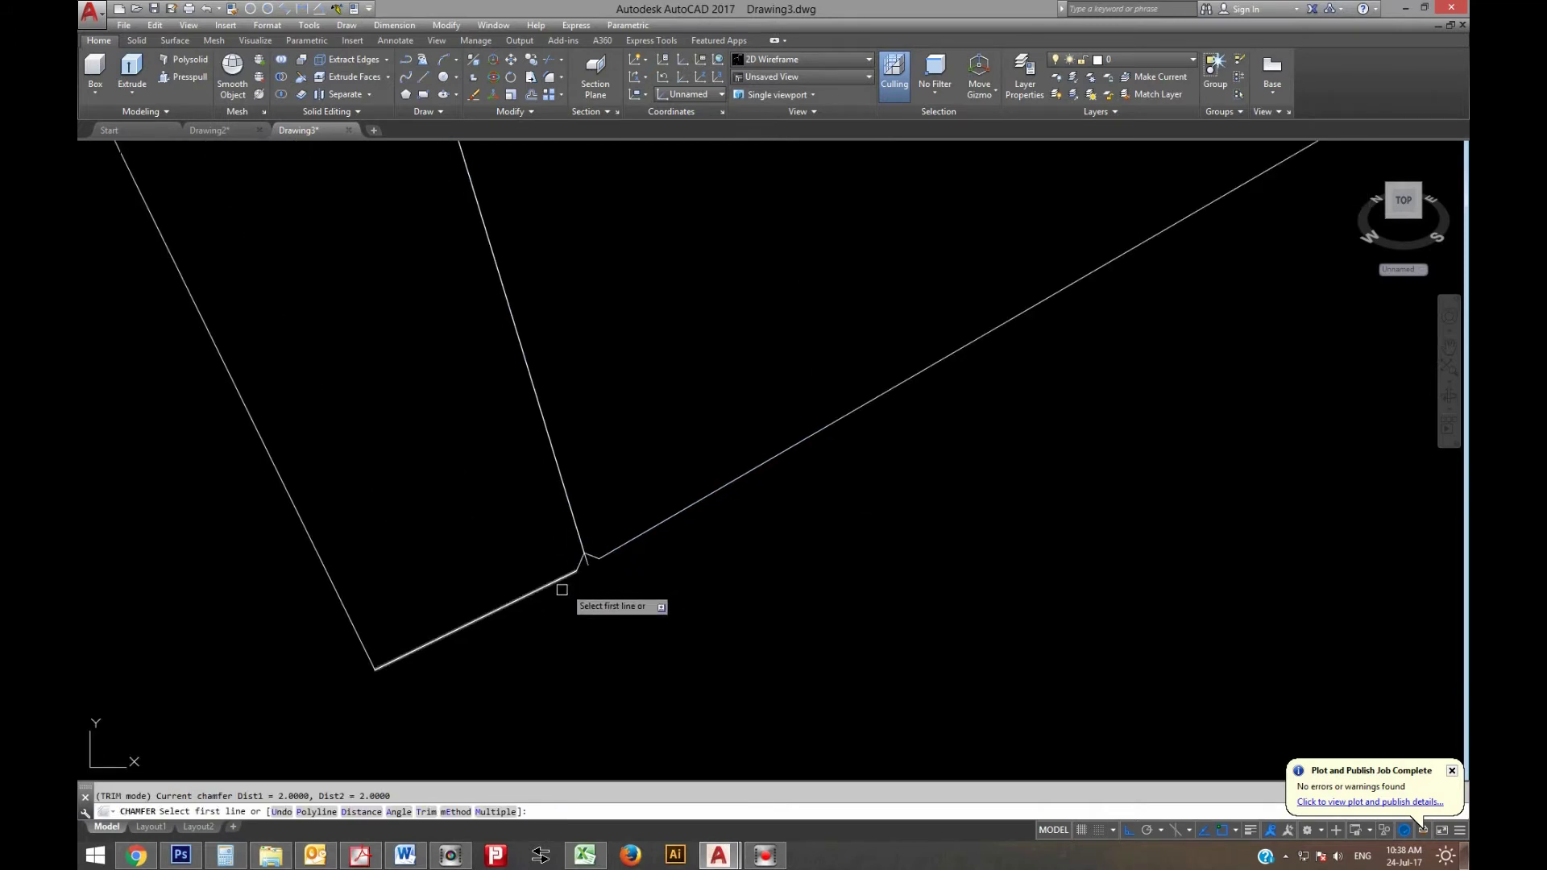
{"action": "scroll", "coordinate": [574, 597], "scroll_direction": "down", "scroll_amount": 4}
{"action": "left_click", "coordinate": [944, 373]}
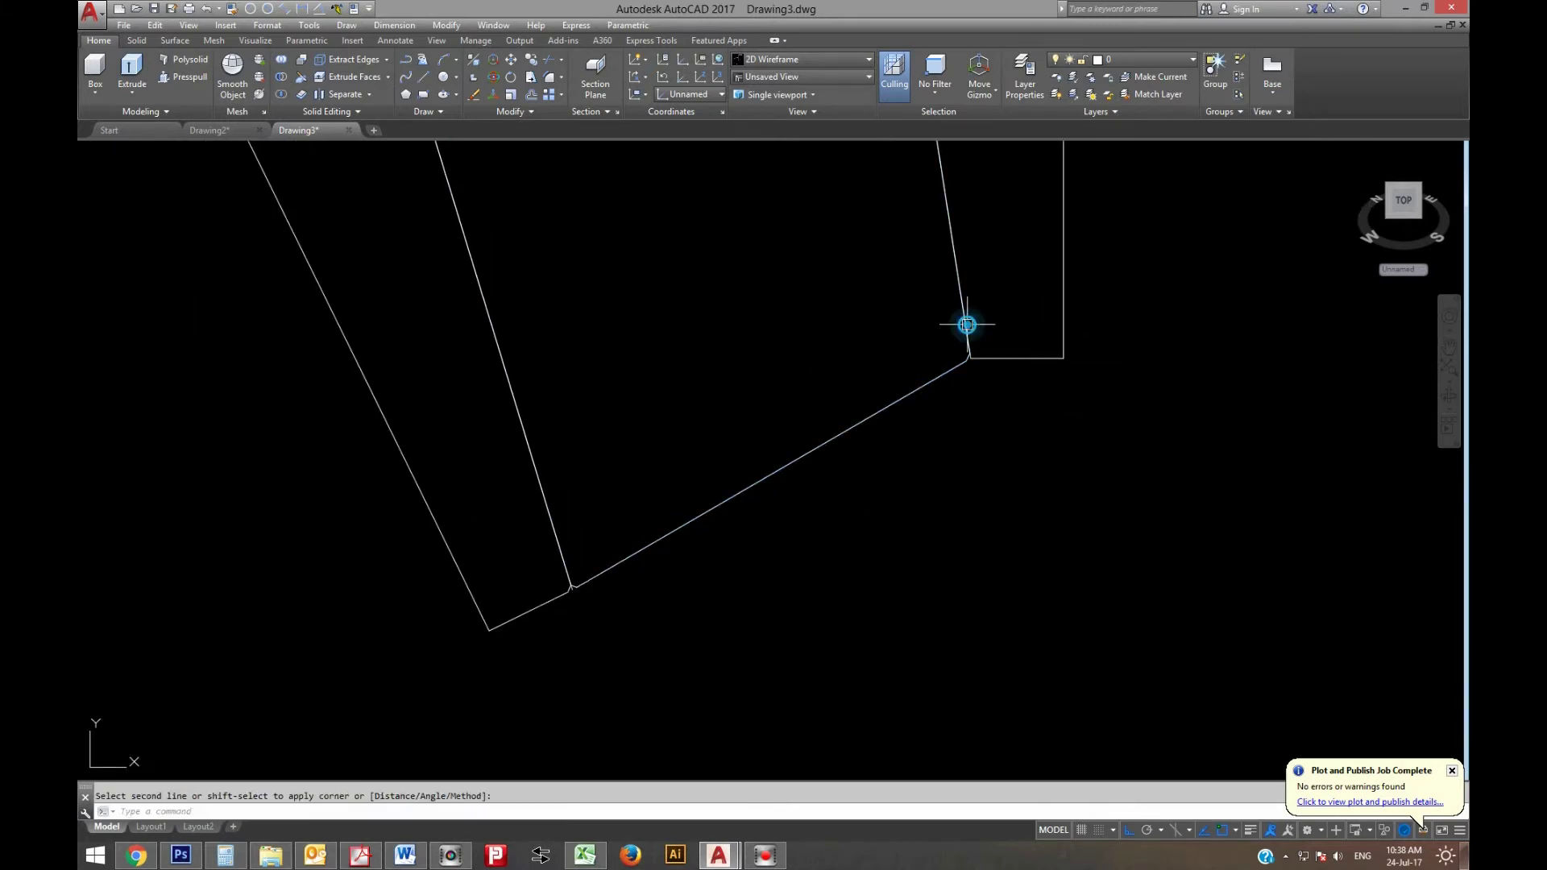
{"action": "scroll", "coordinate": [926, 559], "scroll_direction": "down", "scroll_amount": 4}
{"action": "scroll", "coordinate": [794, 346], "scroll_direction": "up", "scroll_amount": 2}
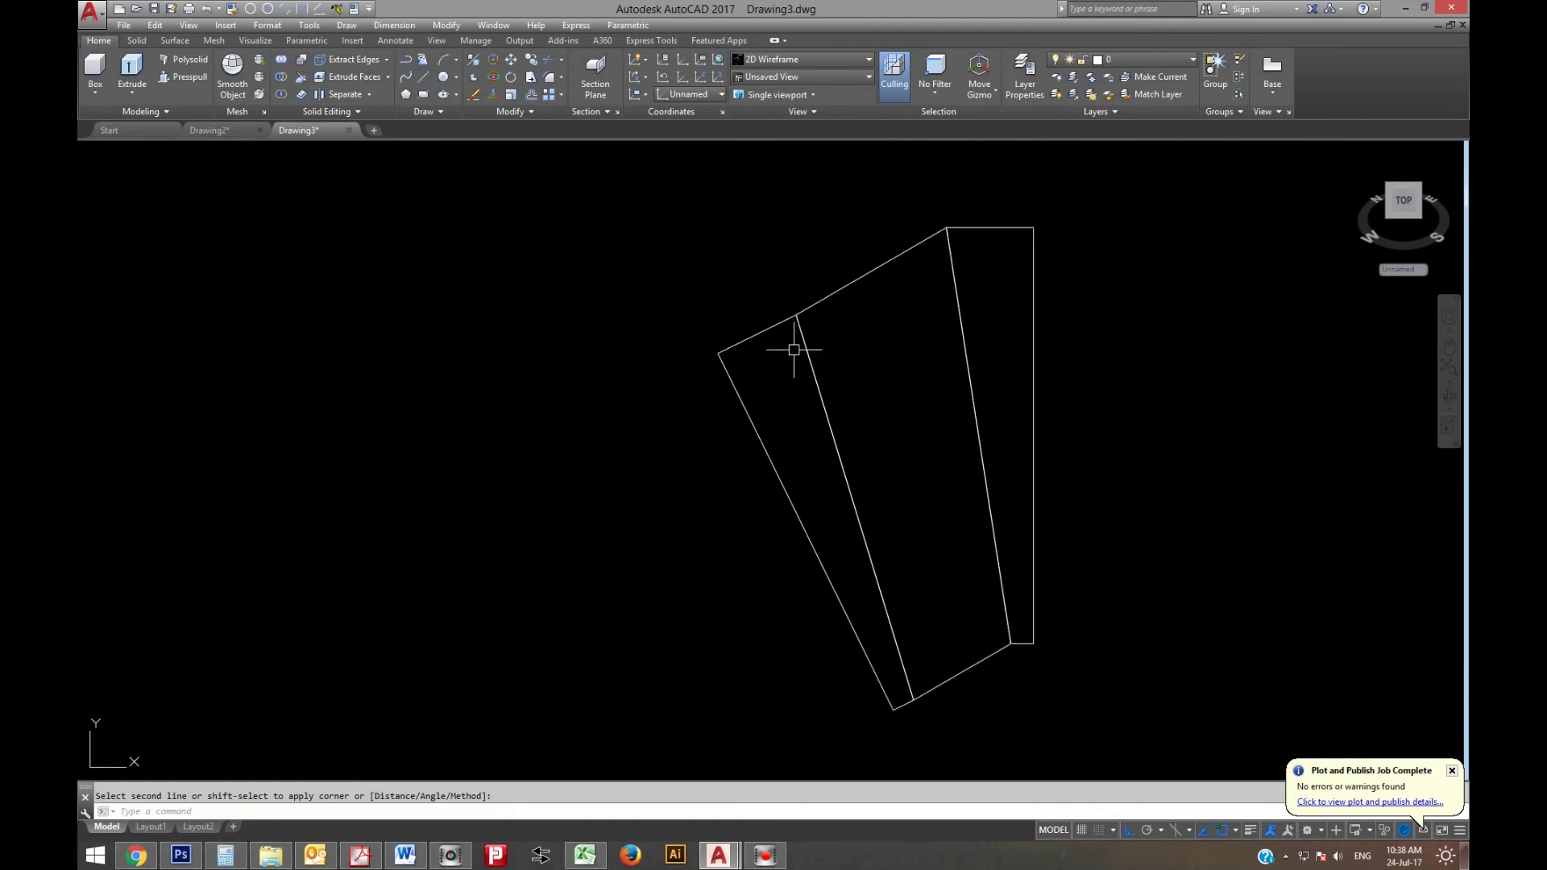
{"action": "scroll", "coordinate": [770, 276], "scroll_direction": "up", "scroll_amount": 3}
{"action": "left_click", "coordinate": [838, 278]}
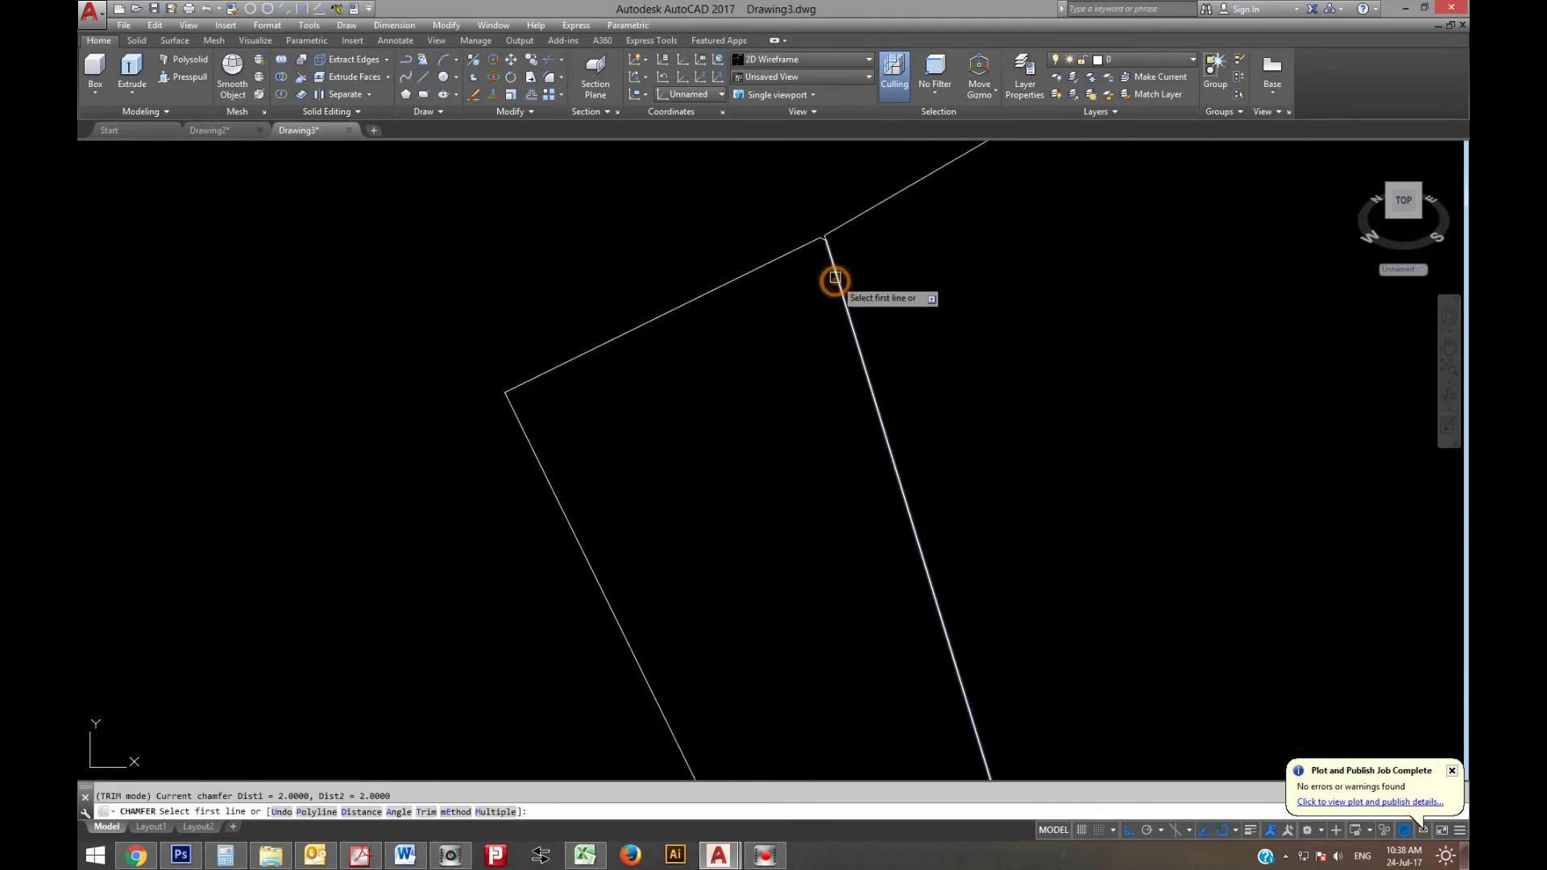
{"action": "scroll", "coordinate": [813, 376], "scroll_direction": "down", "scroll_amount": 2}
{"action": "scroll", "coordinate": [1022, 179], "scroll_direction": "up", "scroll_amount": 4}
Chamfer the top corner where the top edge meets the slanted edge
{"action": "key", "text": "Return"}
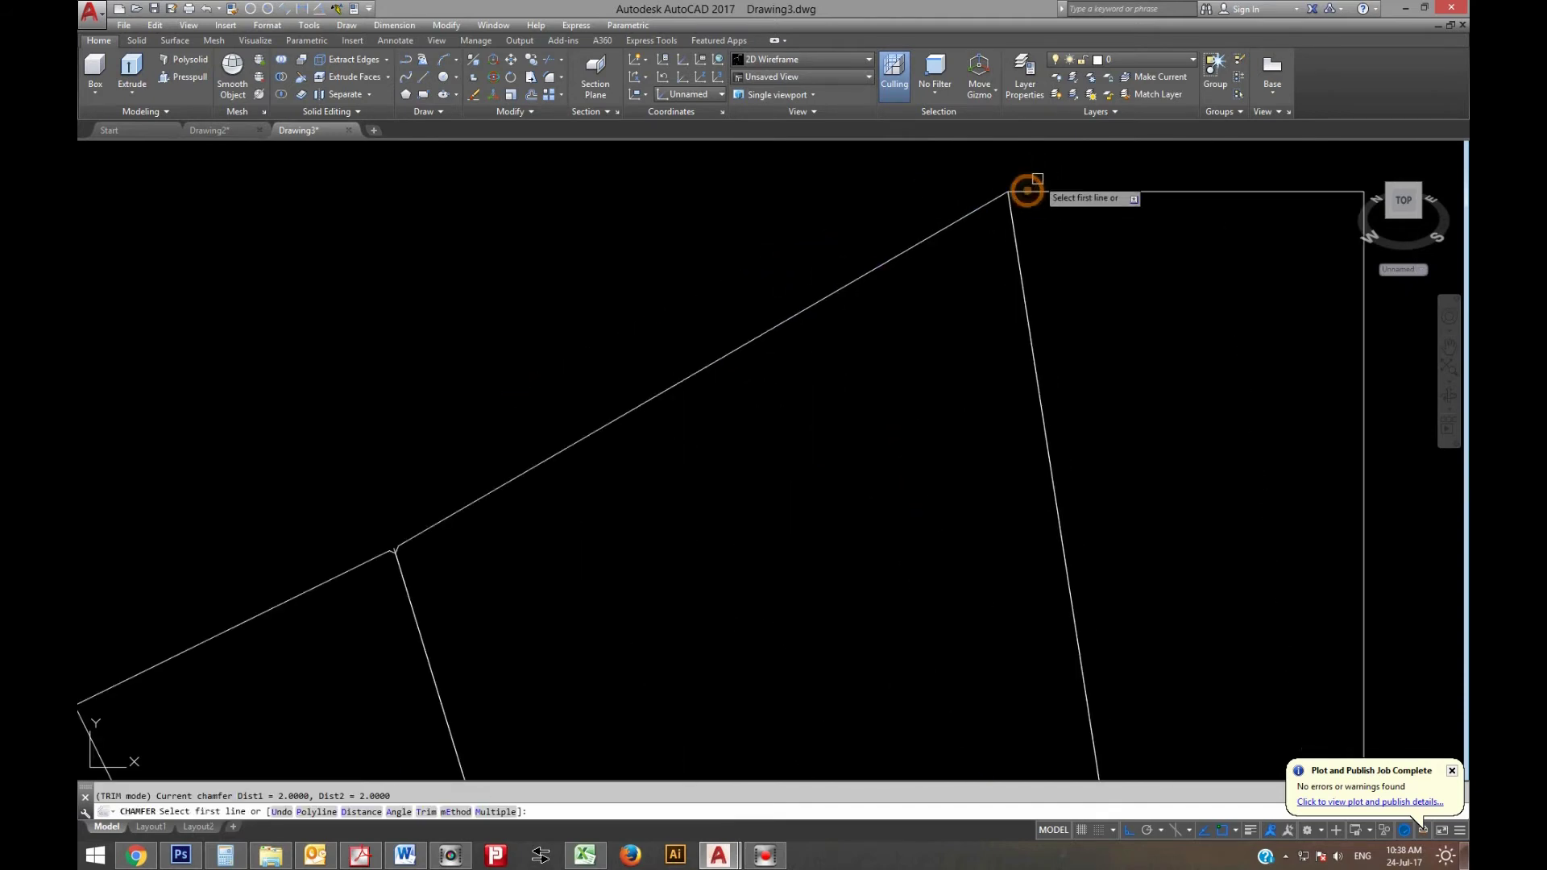
{"action": "left_click", "coordinate": [1025, 192]}
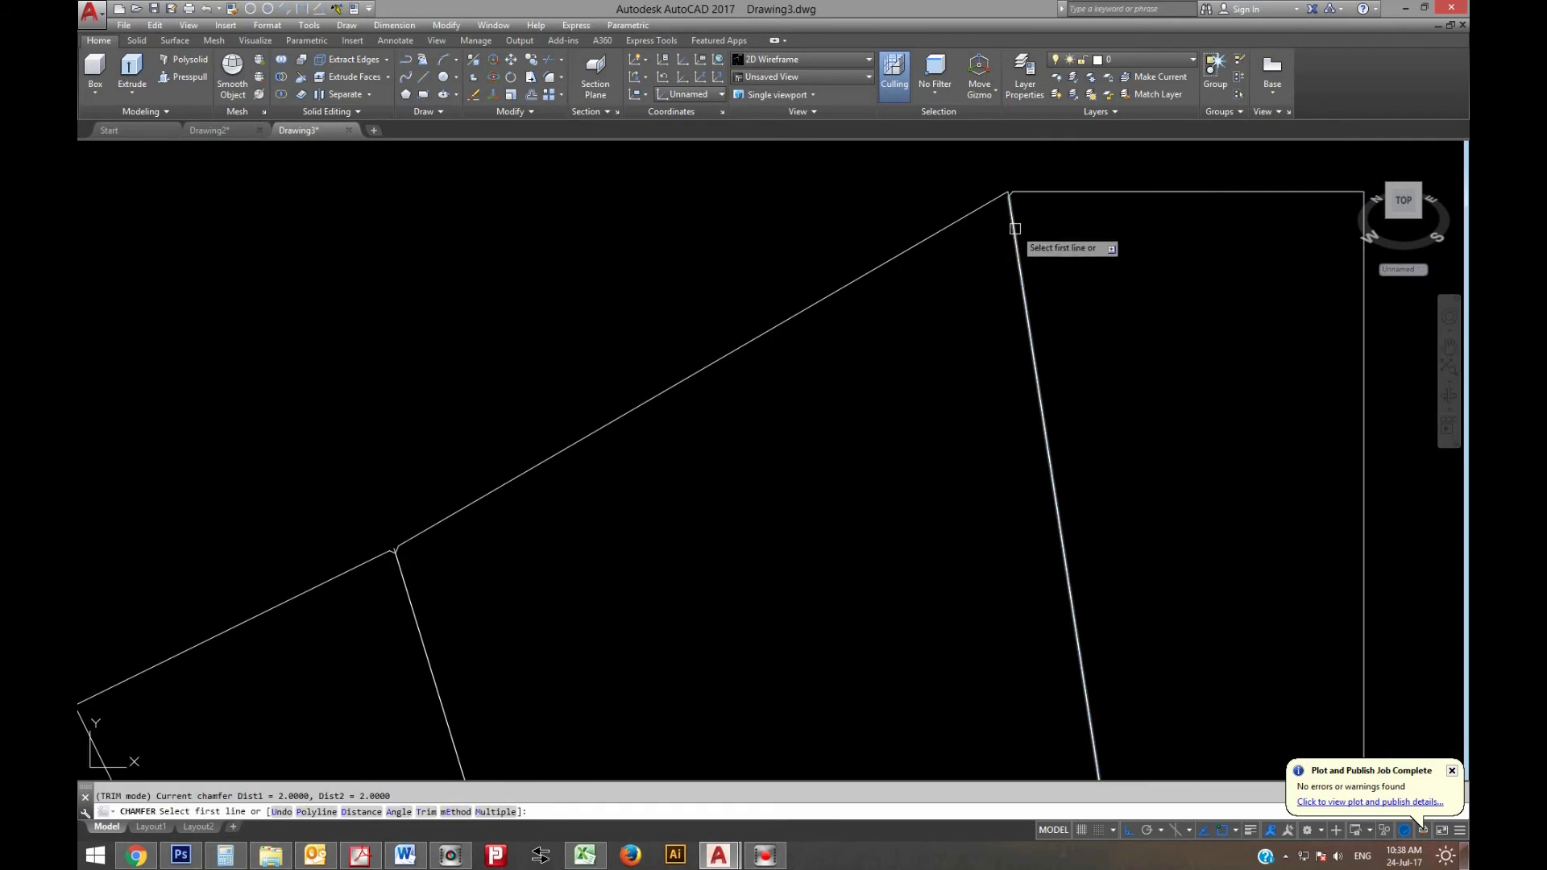
{"action": "left_click", "coordinate": [970, 208]}
{"action": "scroll", "coordinate": [1004, 210], "scroll_direction": "down", "scroll_amount": 2}
{"action": "left_click", "coordinate": [1080, 407]}
Select and delete the two old bend lines
{"action": "left_click", "coordinate": [826, 556]}
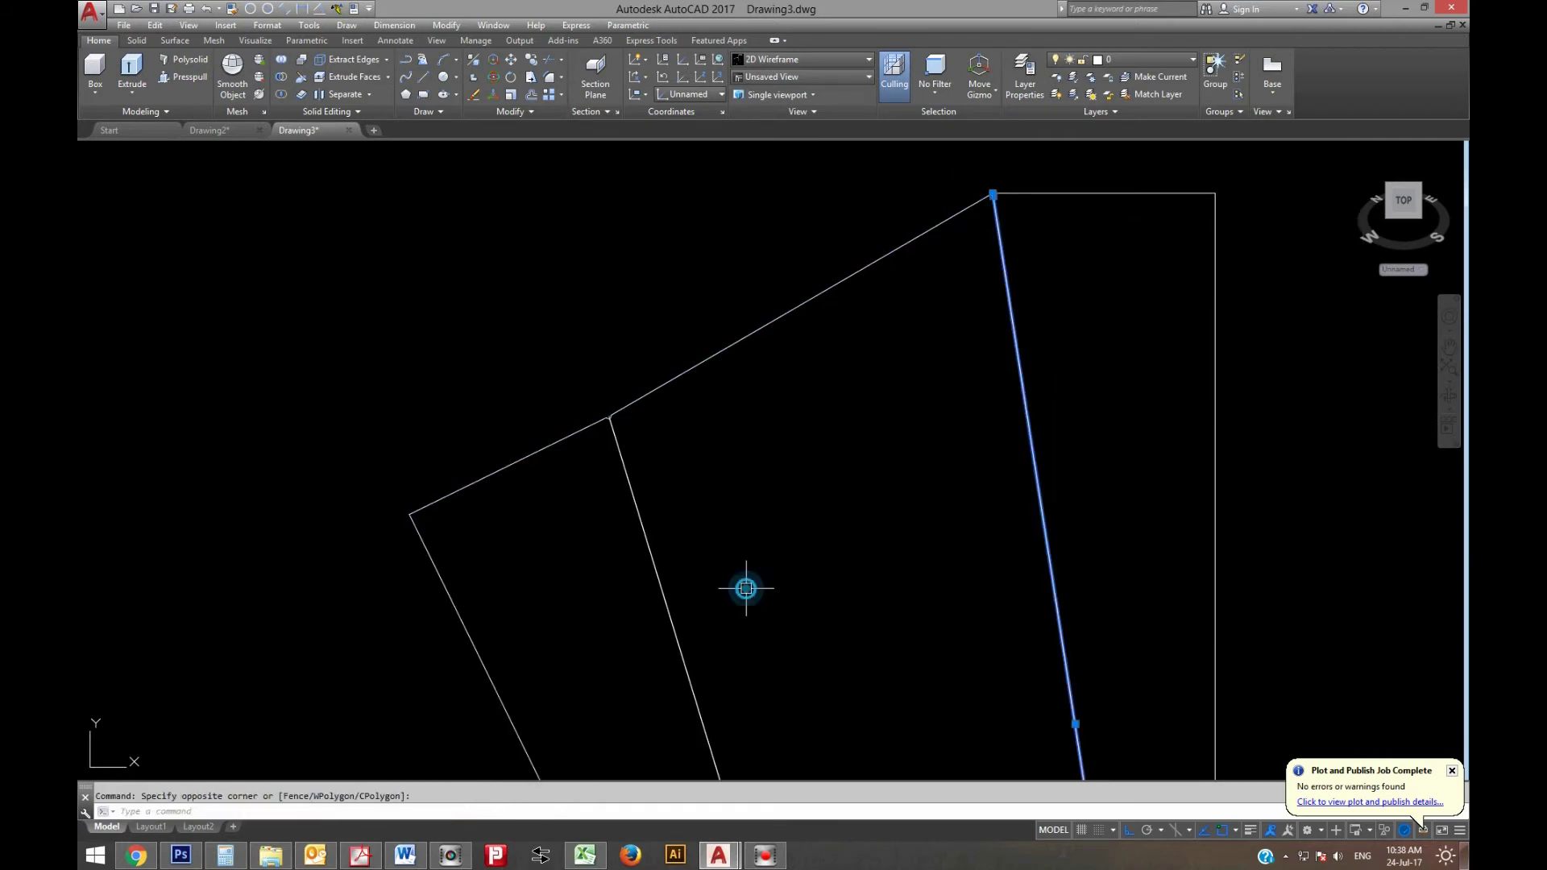
{"action": "left_click_drag", "start_coordinate": [715, 632], "coordinate": [626, 607]}
{"action": "key", "text": "Delete"}
{"action": "scroll", "coordinate": [797, 222], "scroll_direction": "down", "scroll_amount": 4}
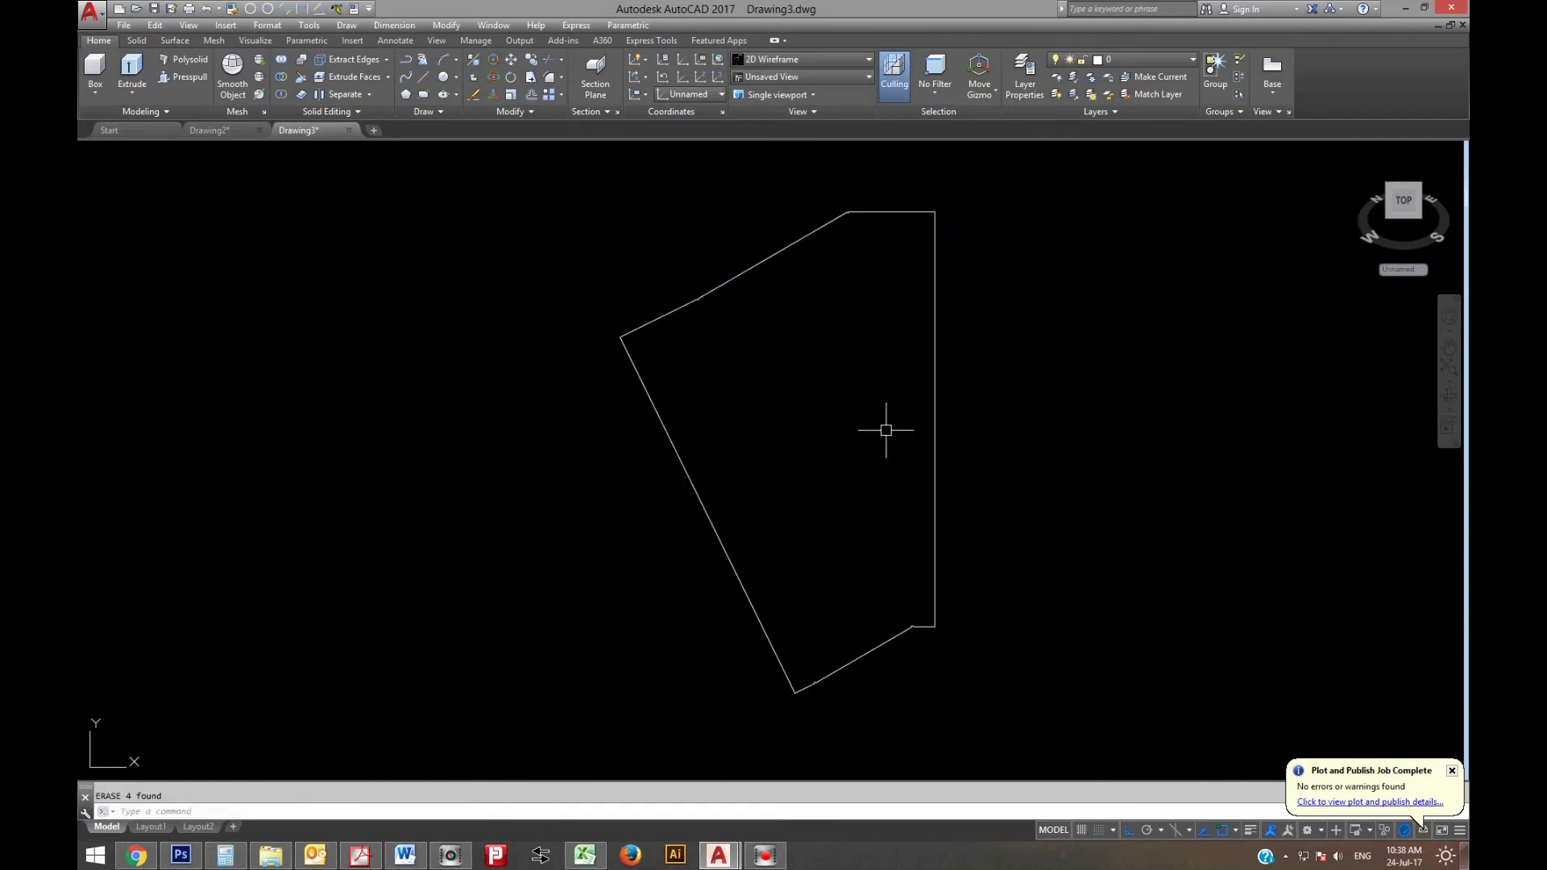
{"action": "scroll", "coordinate": [826, 421], "scroll_direction": "down", "scroll_amount": 1}
{"action": "scroll", "coordinate": [822, 306], "scroll_direction": "up", "scroll_amount": 5}
{"action": "scroll", "coordinate": [855, 280], "scroll_direction": "down", "scroll_amount": 4}
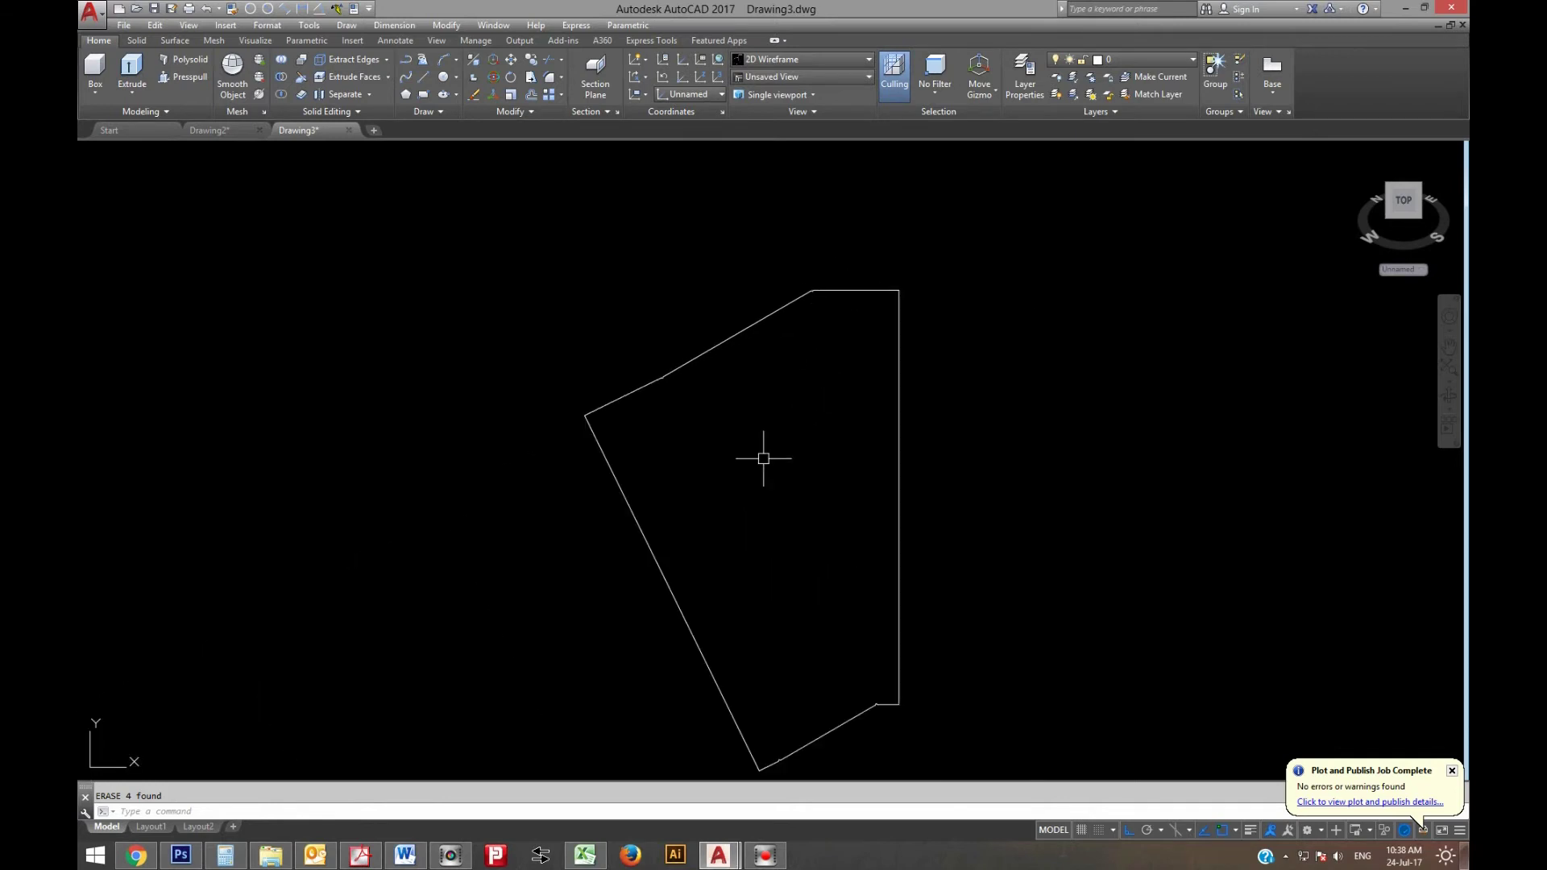
{"action": "scroll", "coordinate": [764, 458], "scroll_direction": "down", "scroll_amount": 2}
{"action": "scroll", "coordinate": [736, 404], "scroll_direction": "up", "scroll_amount": 2}
Draw the first new bend line from the upper notch to the lower edge
{"action": "type", "text": "l"}
{"action": "key", "text": "Return"}
{"action": "scroll", "coordinate": [661, 290], "scroll_direction": "up", "scroll_amount": 5}
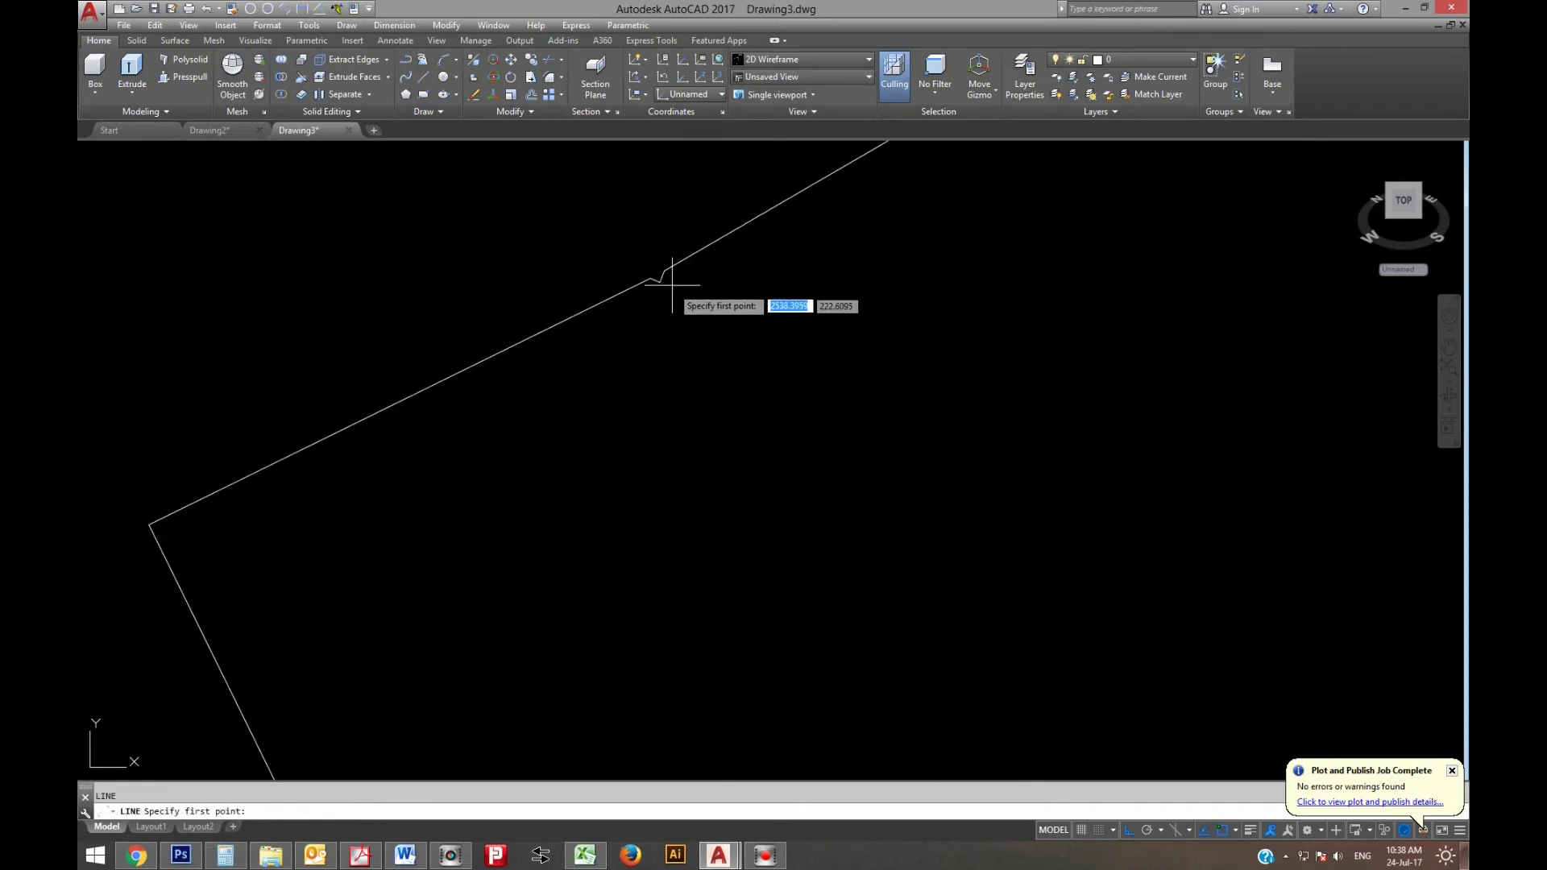
{"action": "left_click", "coordinate": [657, 278]}
{"action": "scroll", "coordinate": [795, 597], "scroll_direction": "down", "scroll_amount": 2}
{"action": "scroll", "coordinate": [750, 564], "scroll_direction": "down", "scroll_amount": 1}
{"action": "scroll", "coordinate": [724, 597], "scroll_direction": "up", "scroll_amount": 3}
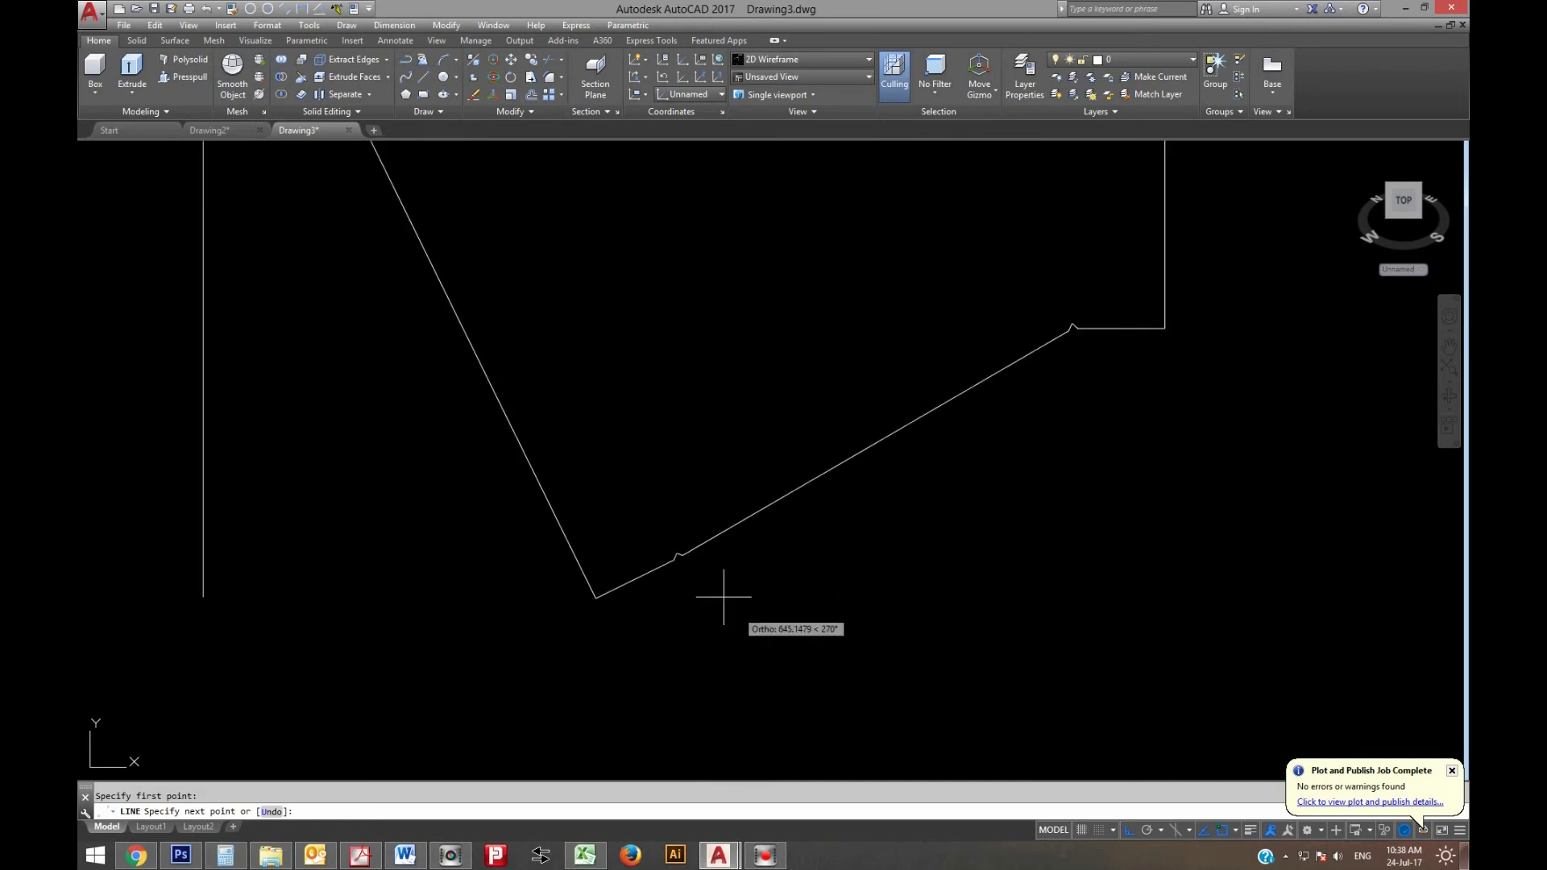
{"action": "left_click", "coordinate": [672, 551]}
{"action": "scroll", "coordinate": [1088, 314], "scroll_direction": "up", "scroll_amount": 3}
Draw the second bend line from the top notch to the opposite edge
{"action": "key", "text": "Return"}
{"action": "key", "text": "Return"}
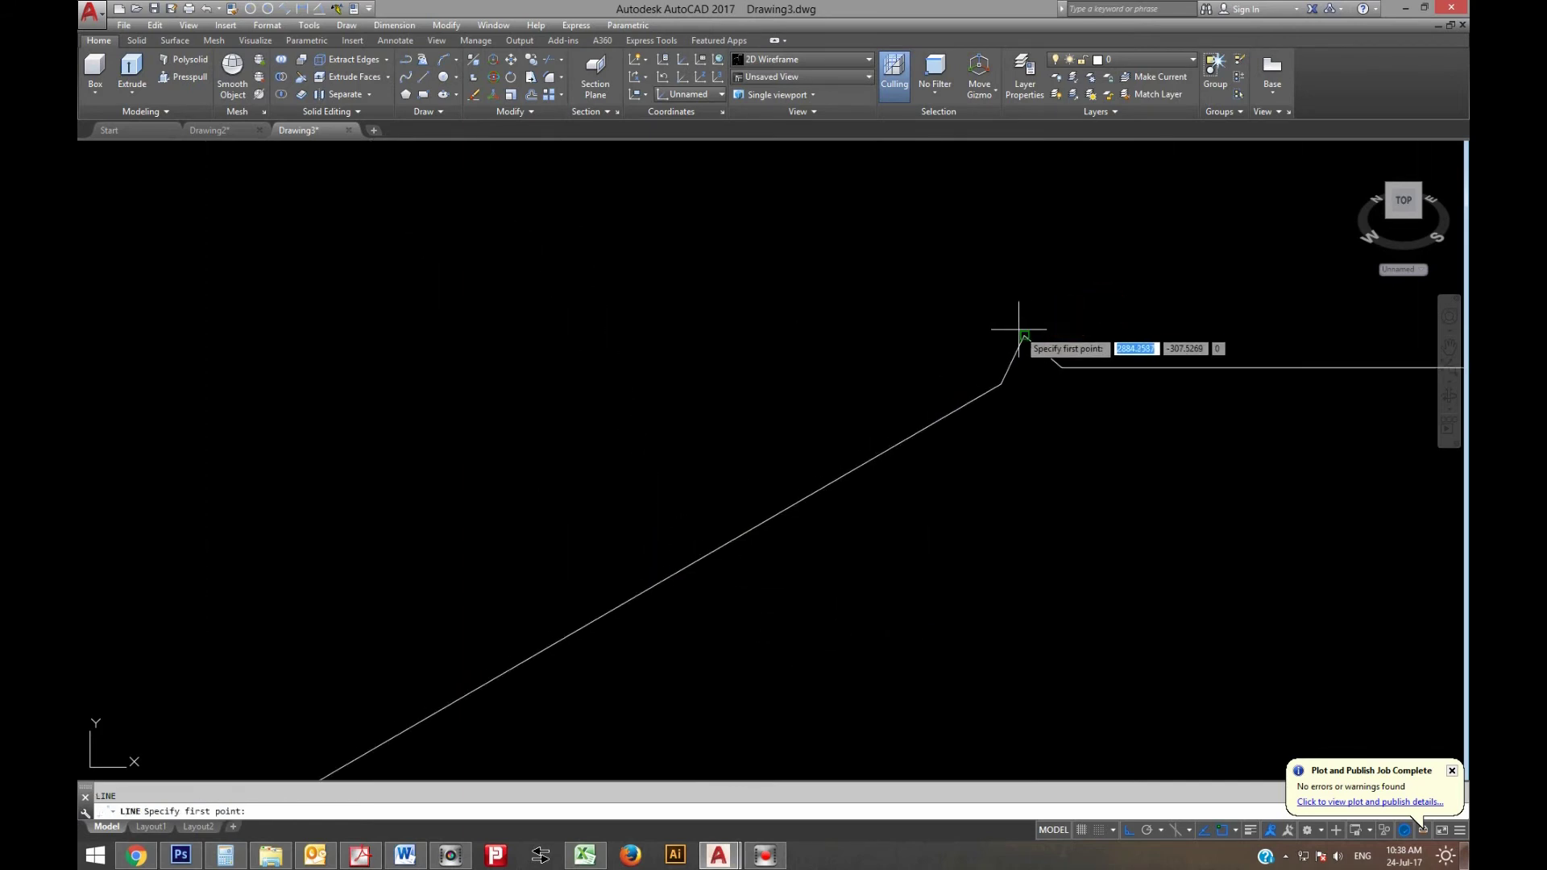
{"action": "left_click", "coordinate": [1020, 329]}
{"action": "scroll", "coordinate": [1029, 531], "scroll_direction": "down", "scroll_amount": 3}
{"action": "scroll", "coordinate": [1014, 419], "scroll_direction": "up", "scroll_amount": 2}
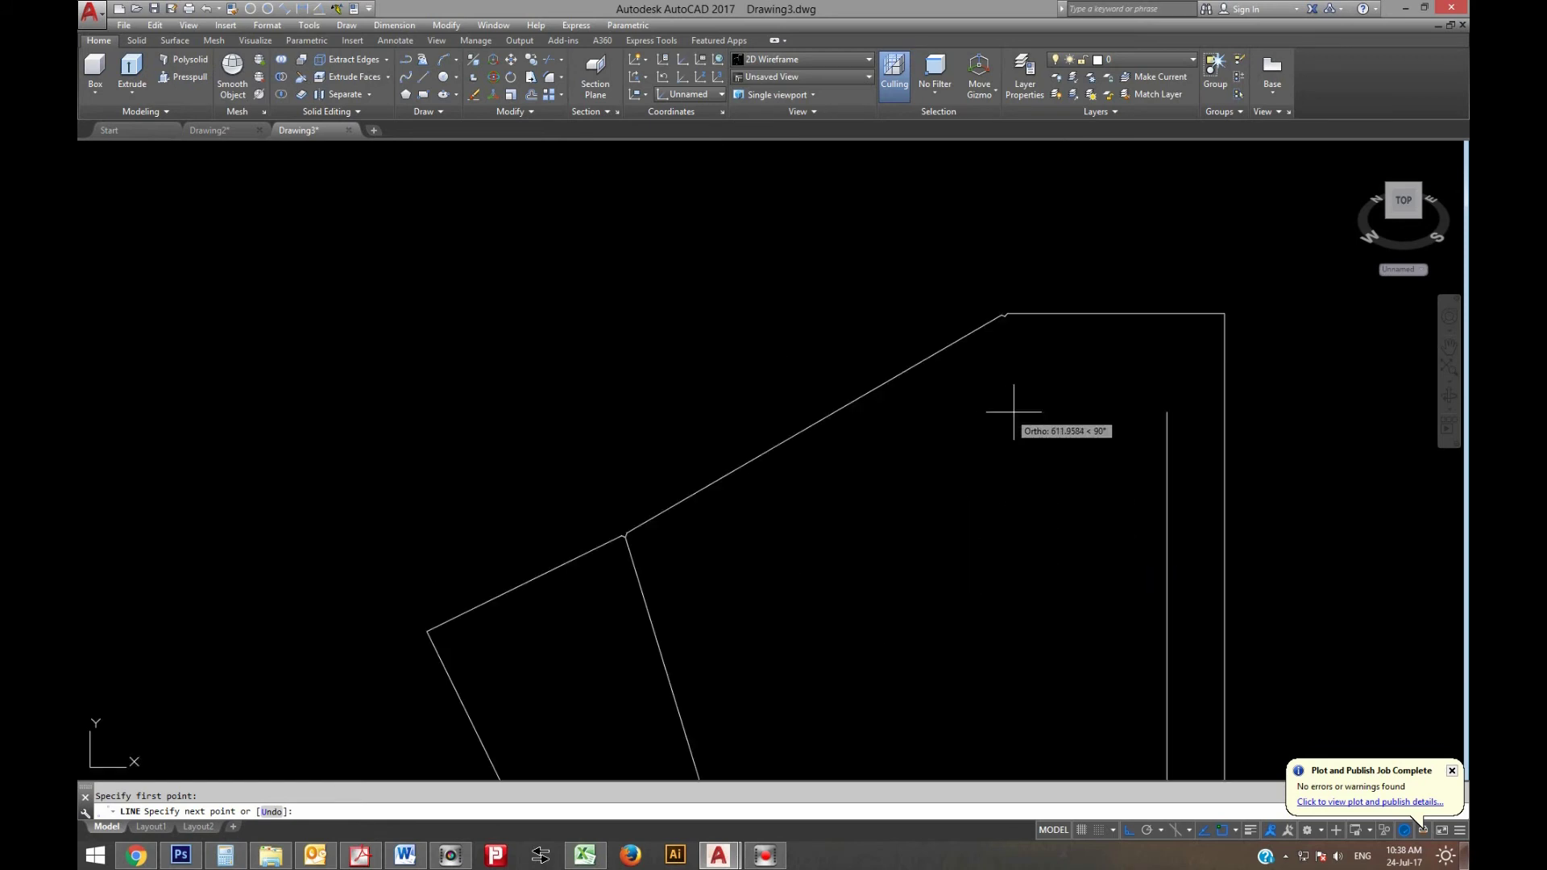
{"action": "left_click", "coordinate": [1005, 316]}
{"action": "key", "text": "Return"}
{"action": "scroll", "coordinate": [1002, 318], "scroll_direction": "down", "scroll_amount": 2}
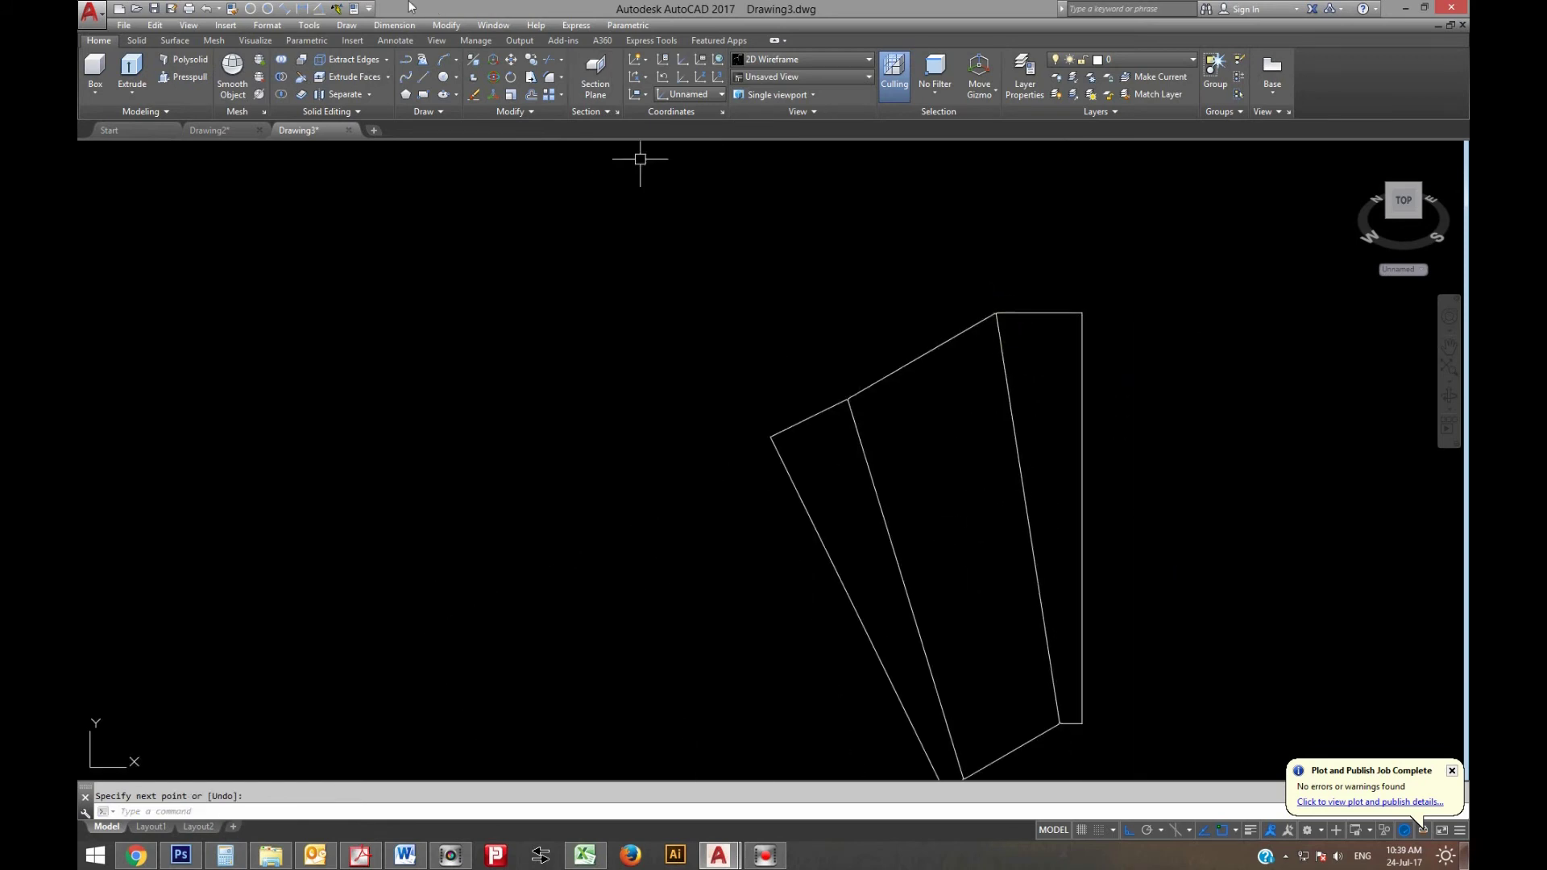
{"action": "key", "text": "Escape"}
{"action": "scroll", "coordinate": [811, 335], "scroll_direction": "down", "scroll_amount": 3}
Copy the whole flat pattern and paste it into Drawing2 right of the Front View
{"action": "left_click", "coordinate": [157, 26]}
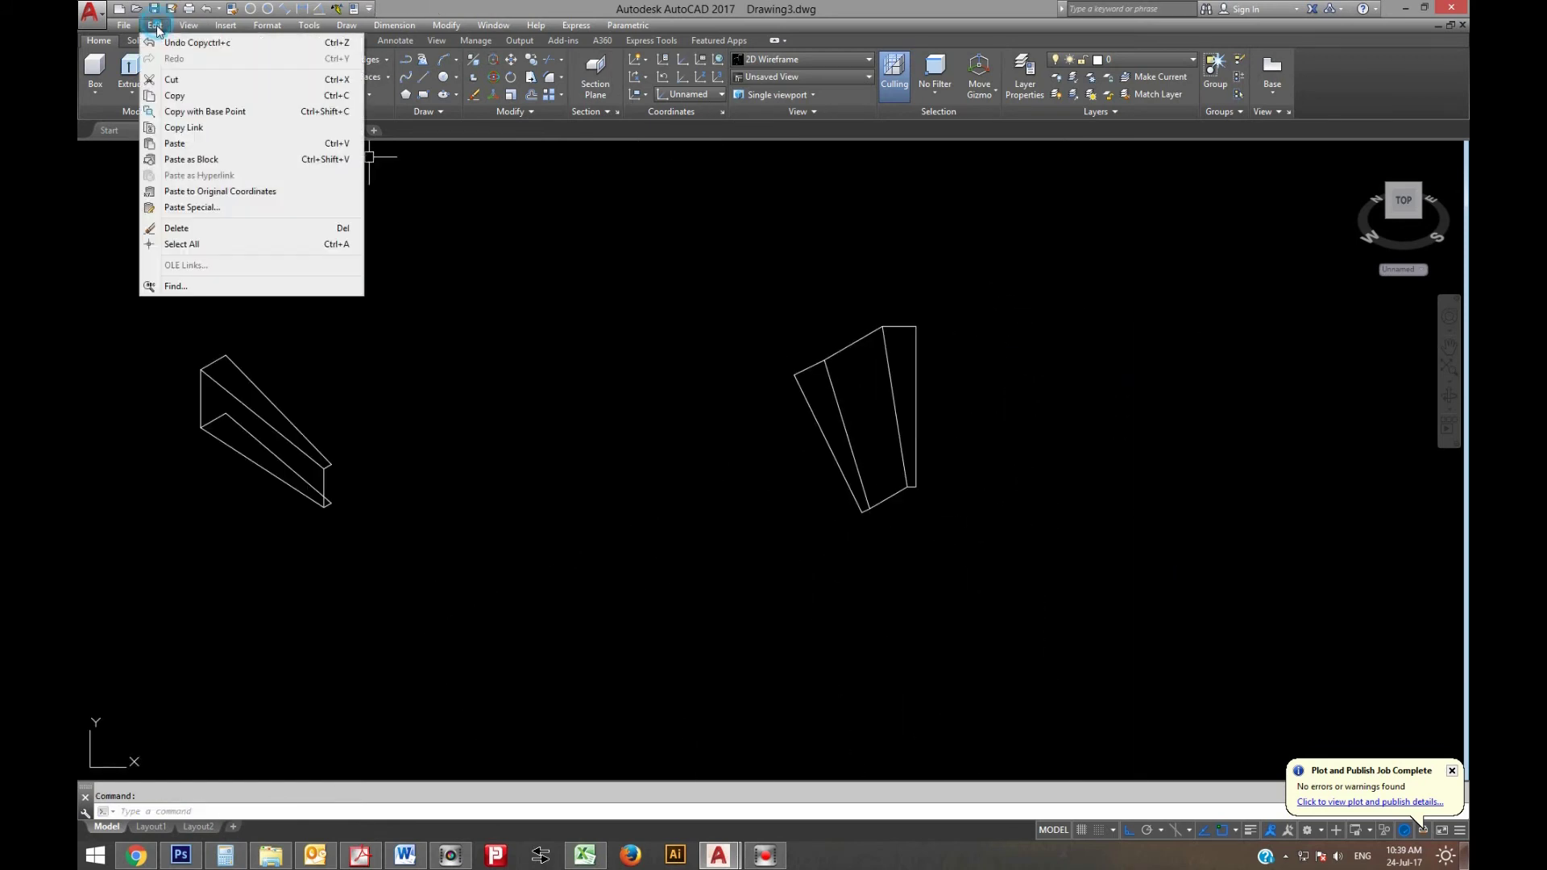
{"action": "left_click", "coordinate": [173, 90]}
{"action": "left_click", "coordinate": [1101, 567]}
{"action": "left_click", "coordinate": [733, 280]}
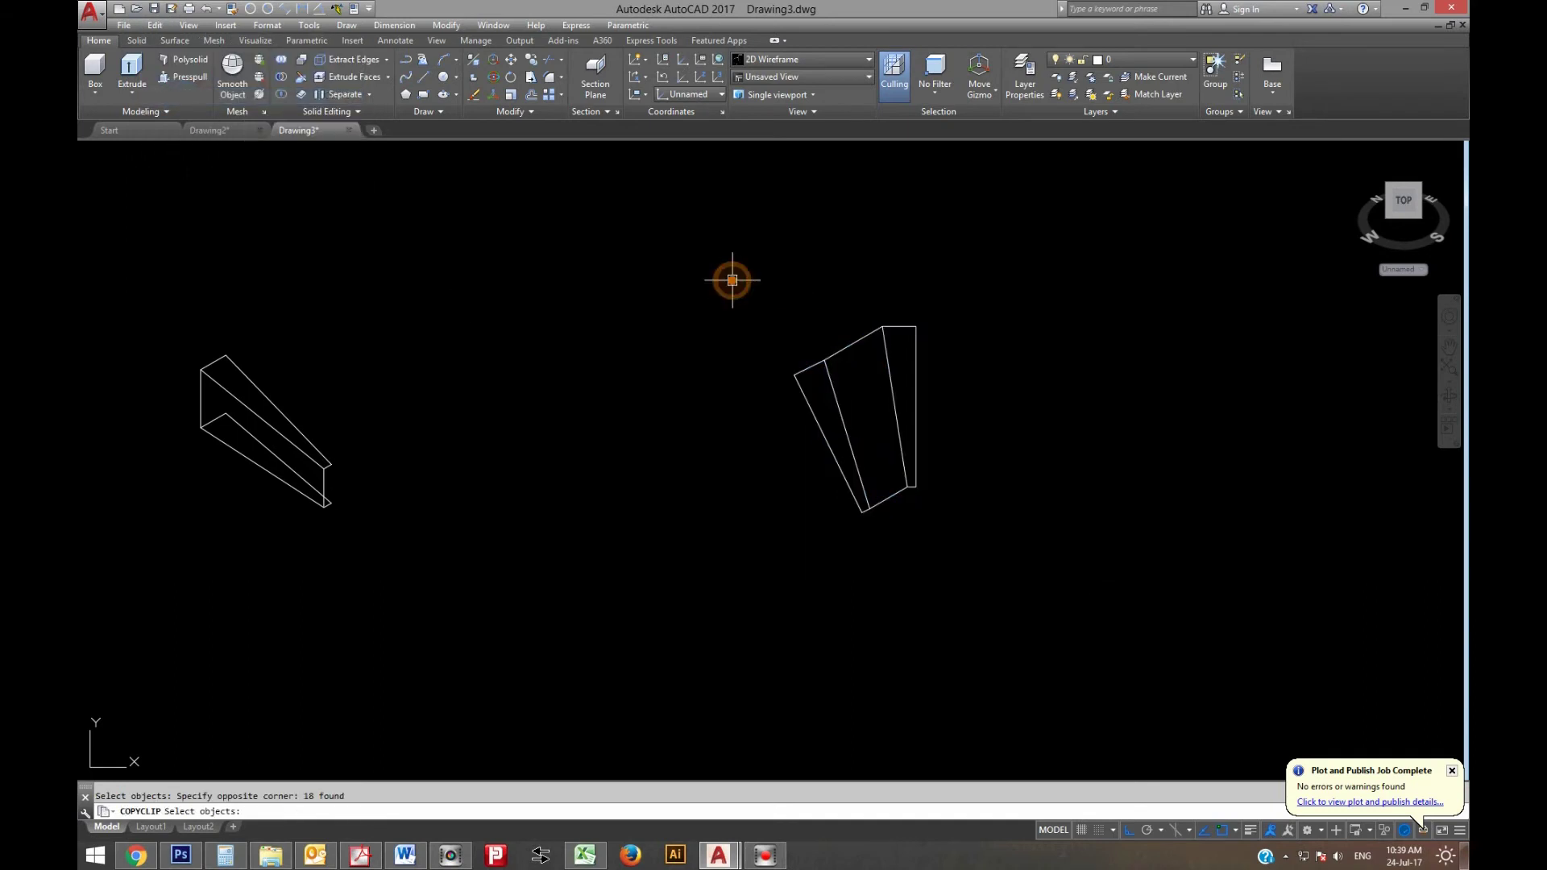
{"action": "left_click", "coordinate": [222, 133]}
{"action": "left_click", "coordinate": [156, 27]}
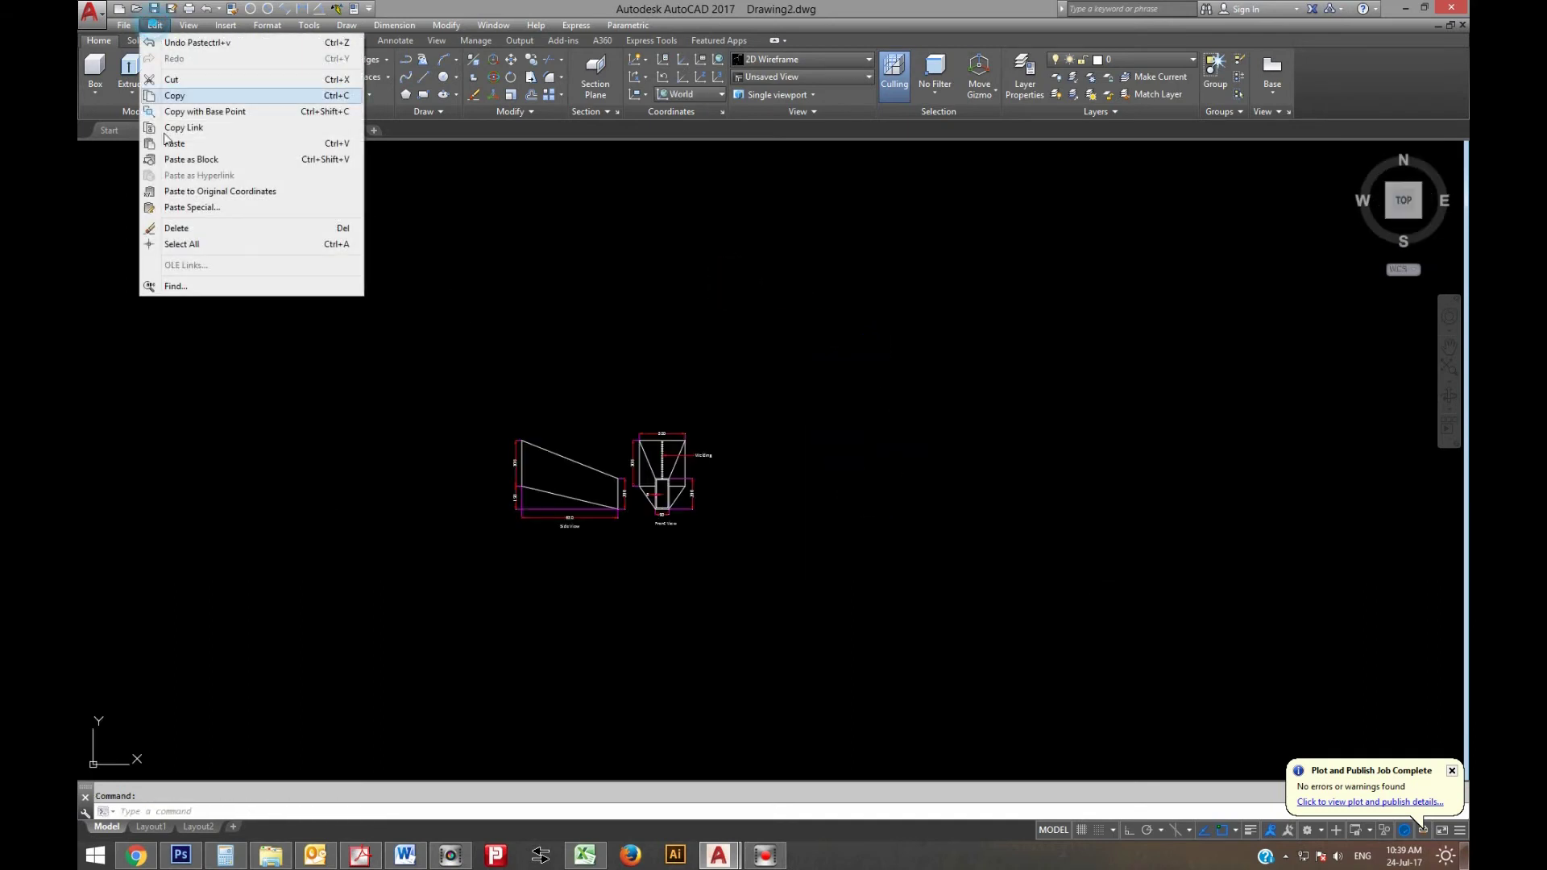
{"action": "left_click", "coordinate": [173, 144]}
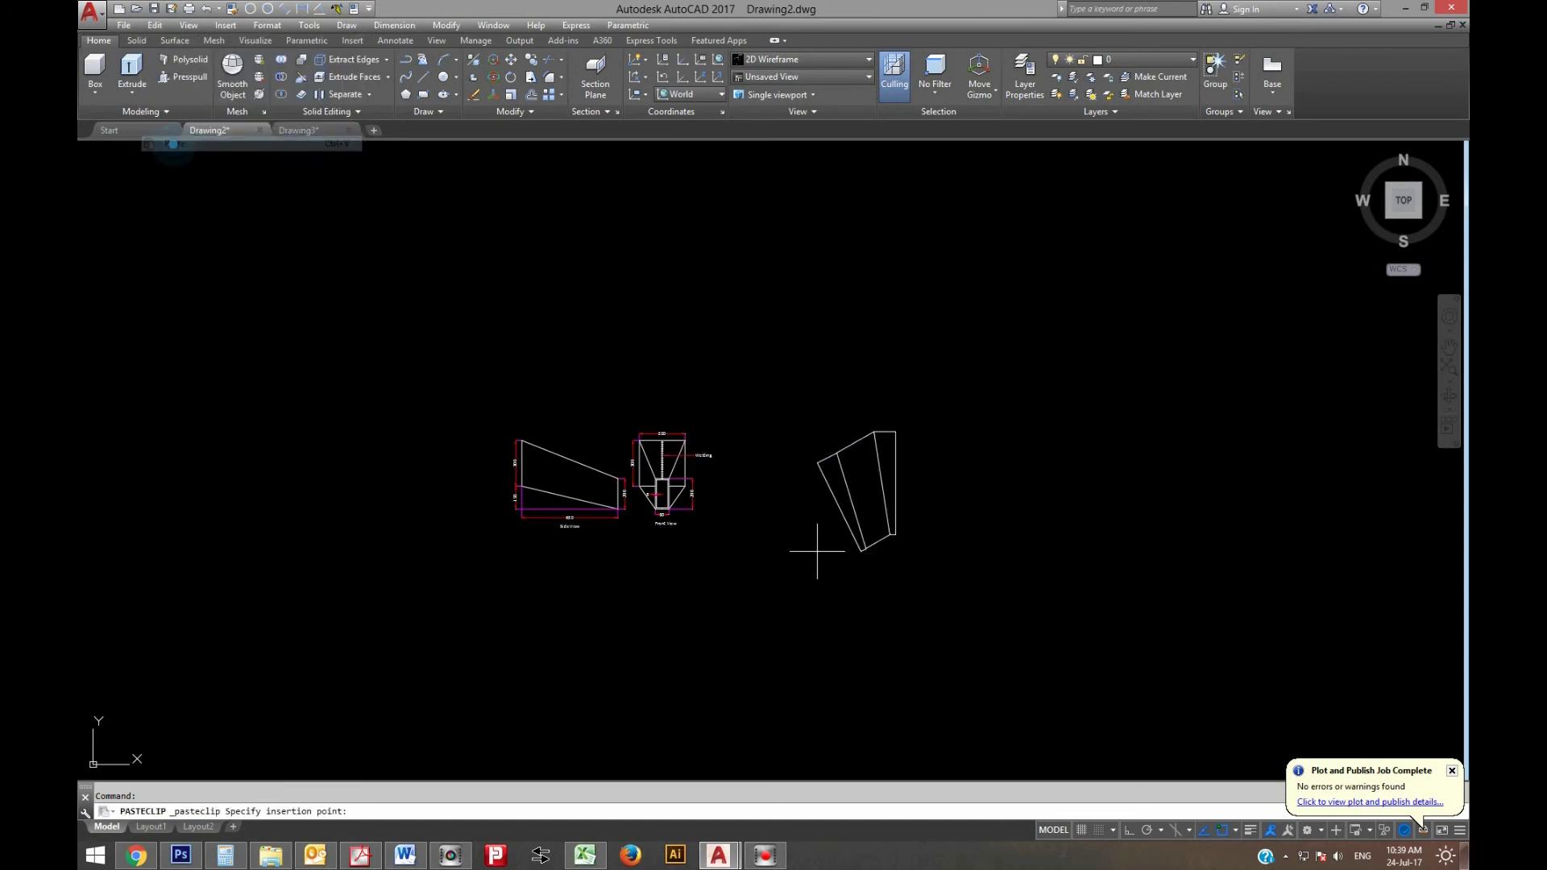
{"action": "scroll", "coordinate": [772, 461], "scroll_direction": "up", "scroll_amount": 4}
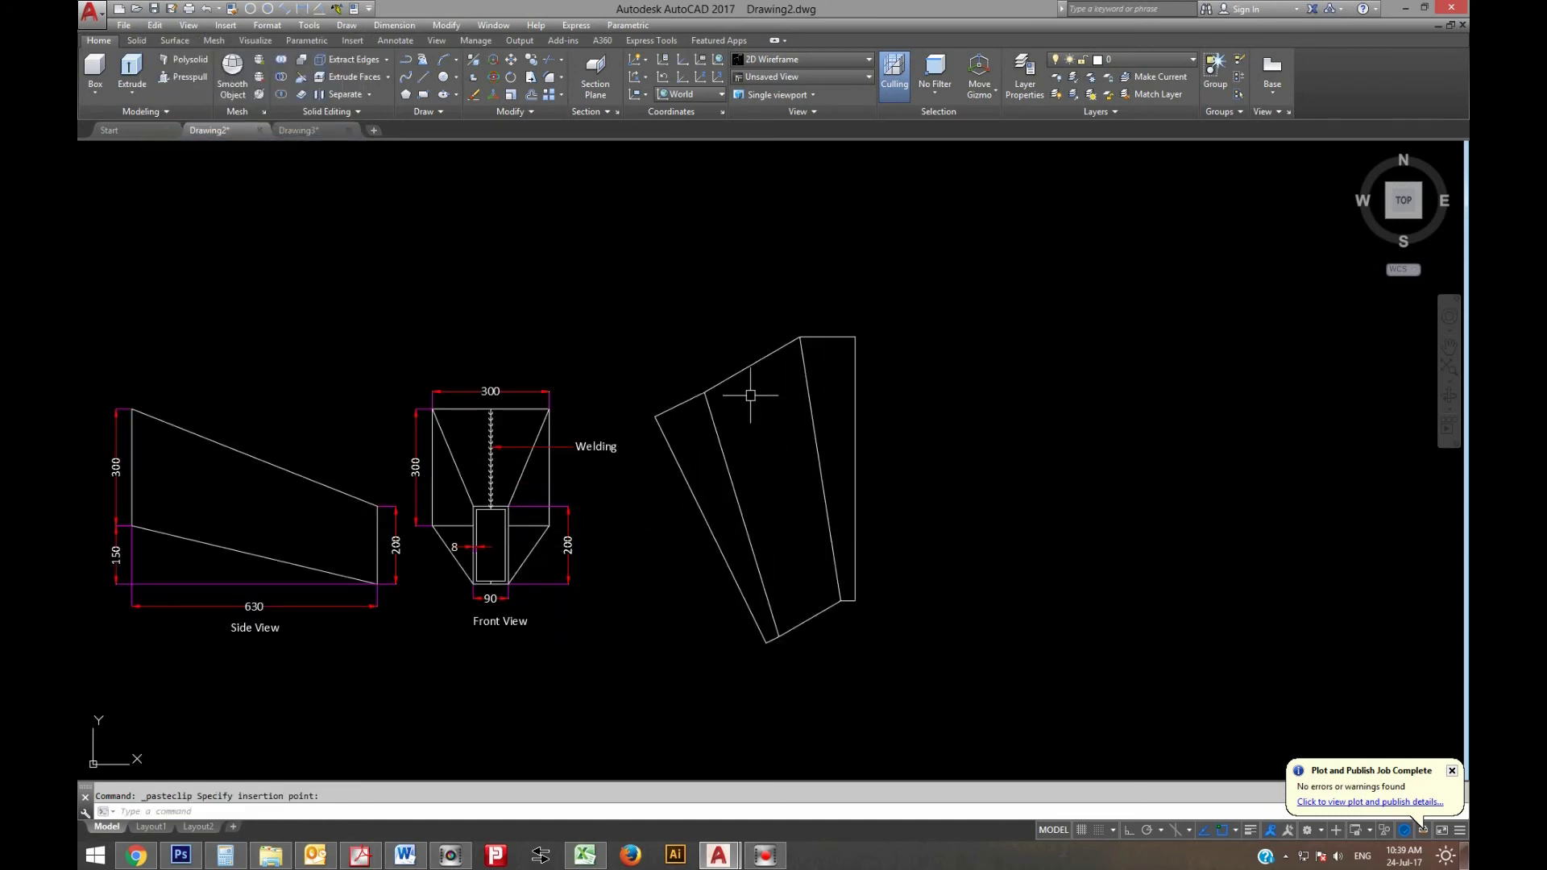
Draw two leader arrows from the bend lines up to a point above the flat pattern
{"action": "left_click", "coordinate": [336, 9]}
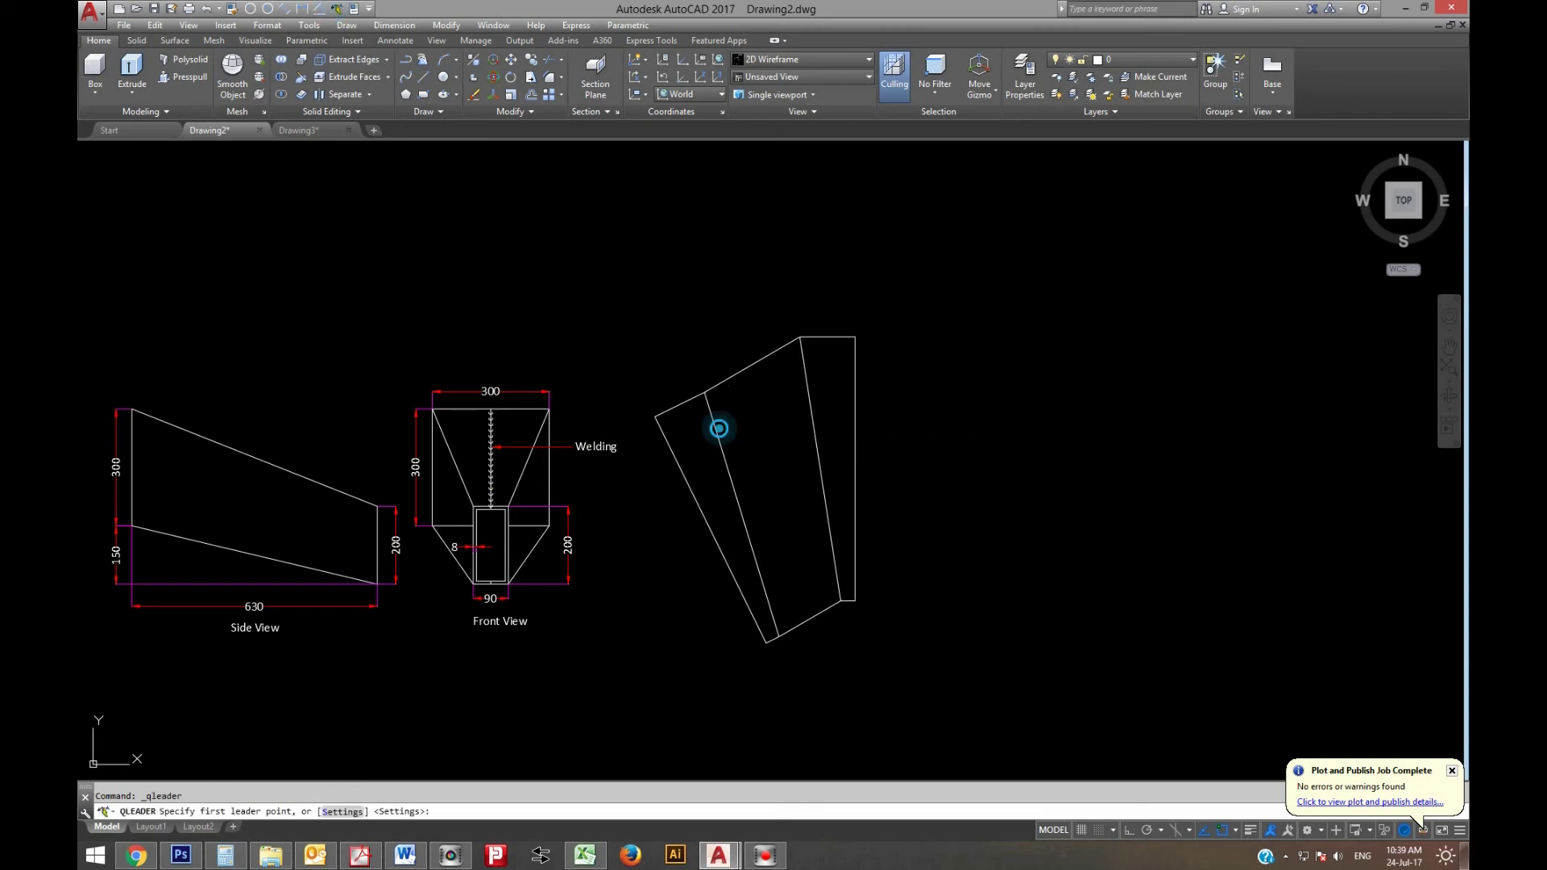
{"action": "left_click", "coordinate": [717, 424]}
{"action": "left_click", "coordinate": [725, 321]}
{"action": "key", "text": "Escape"}
{"action": "key", "text": "space"}
{"action": "left_click", "coordinate": [808, 401]}
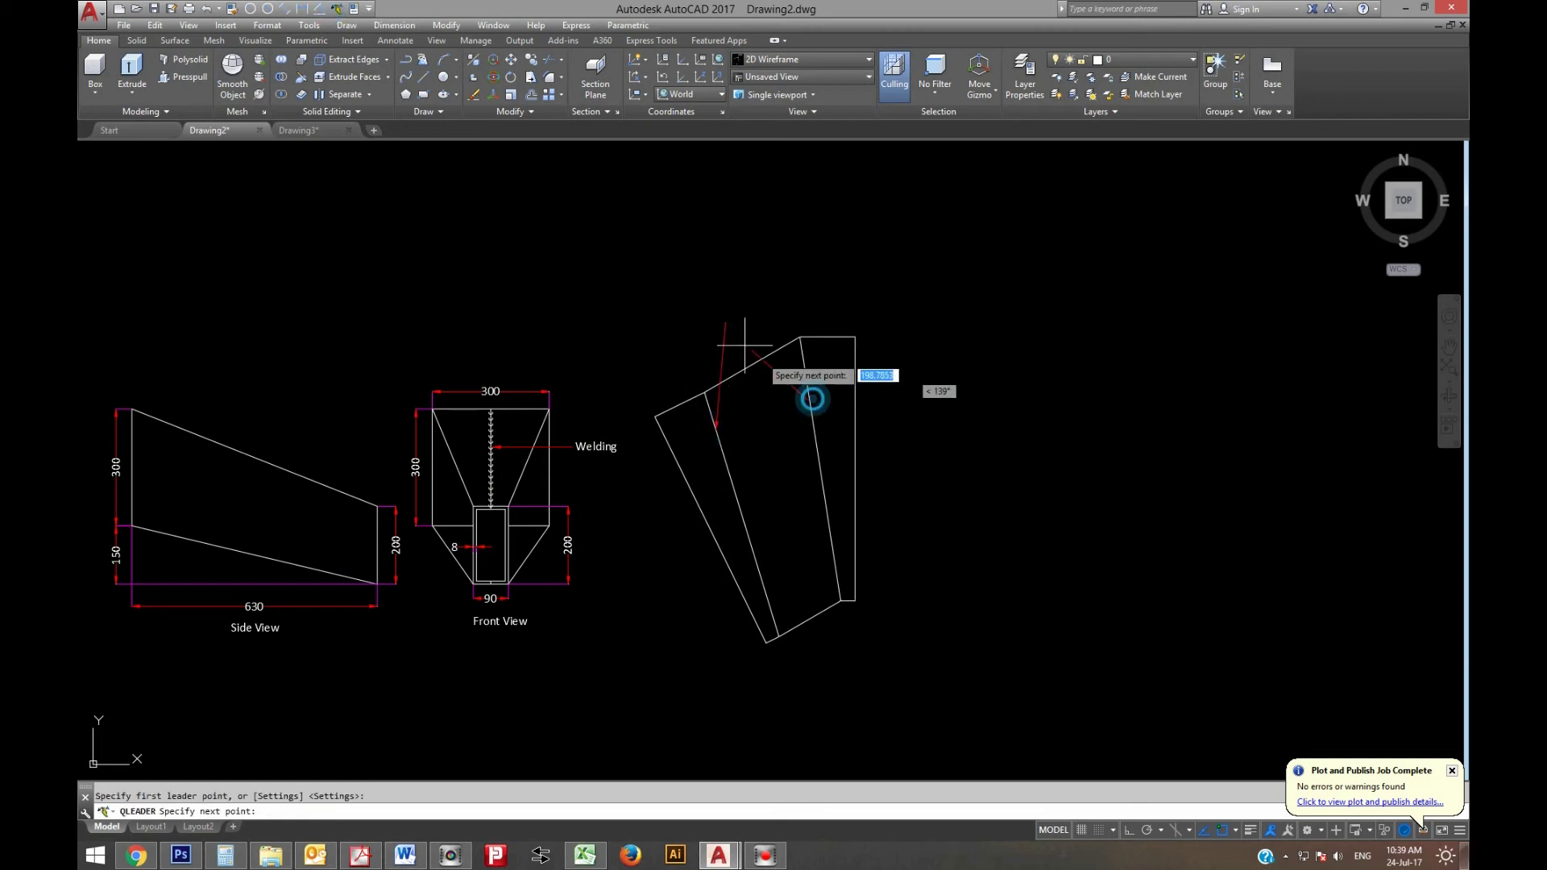
{"action": "left_click", "coordinate": [729, 323]}
{"action": "key", "text": "Escape"}
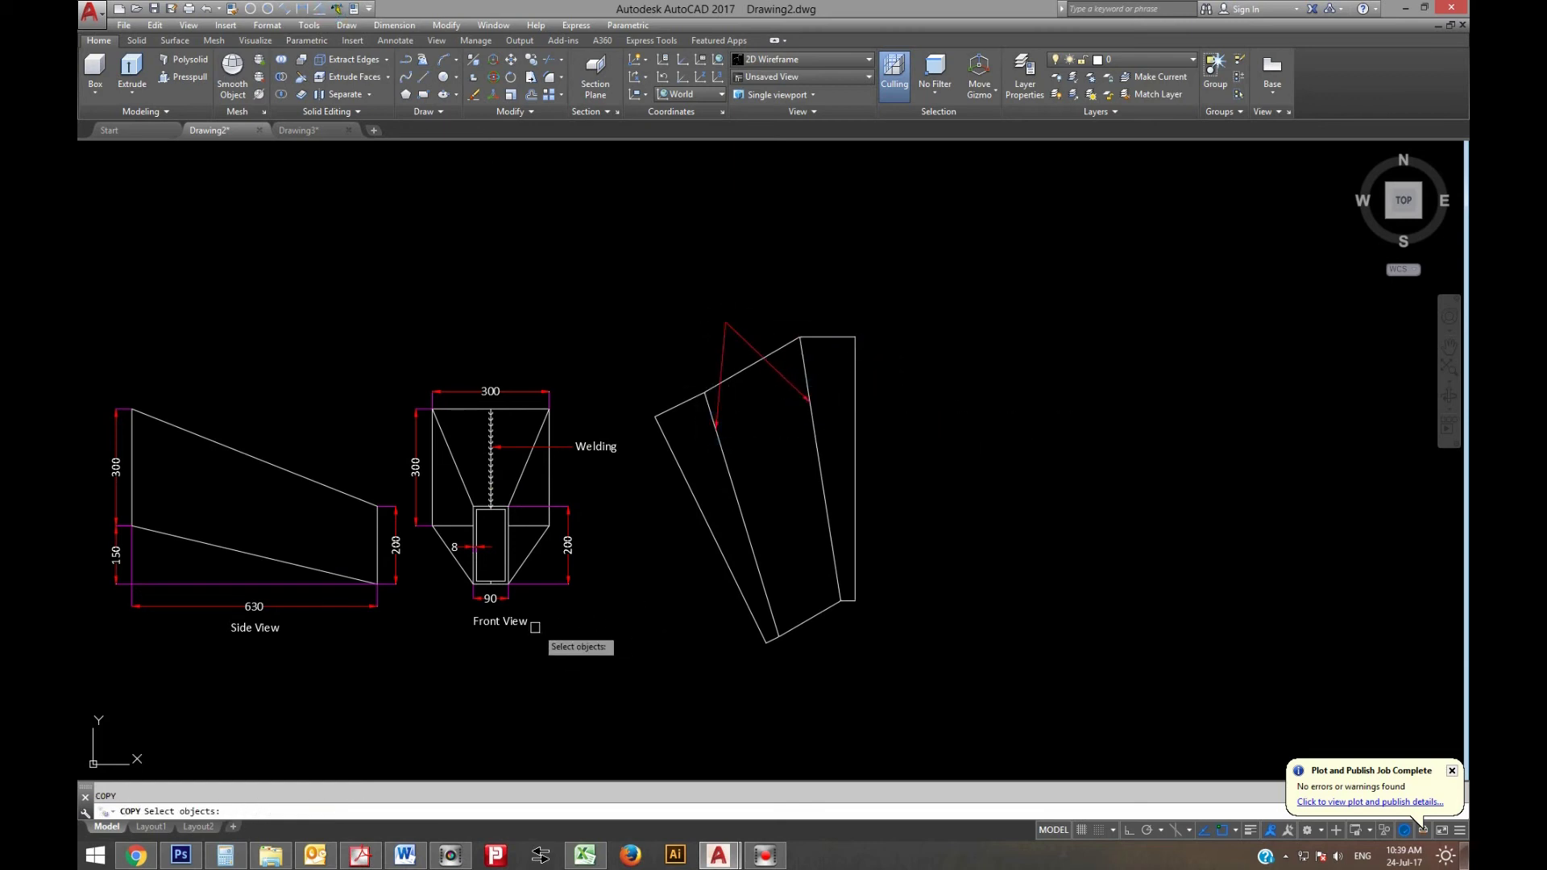
Copy the Front View label to the leaders' junction and change it to 'Bending line'
{"action": "left_click", "coordinate": [520, 625]}
{"action": "key", "text": "Return"}
{"action": "left_click", "coordinate": [520, 624]}
{"action": "scroll", "coordinate": [750, 311], "scroll_direction": "up", "scroll_amount": 4}
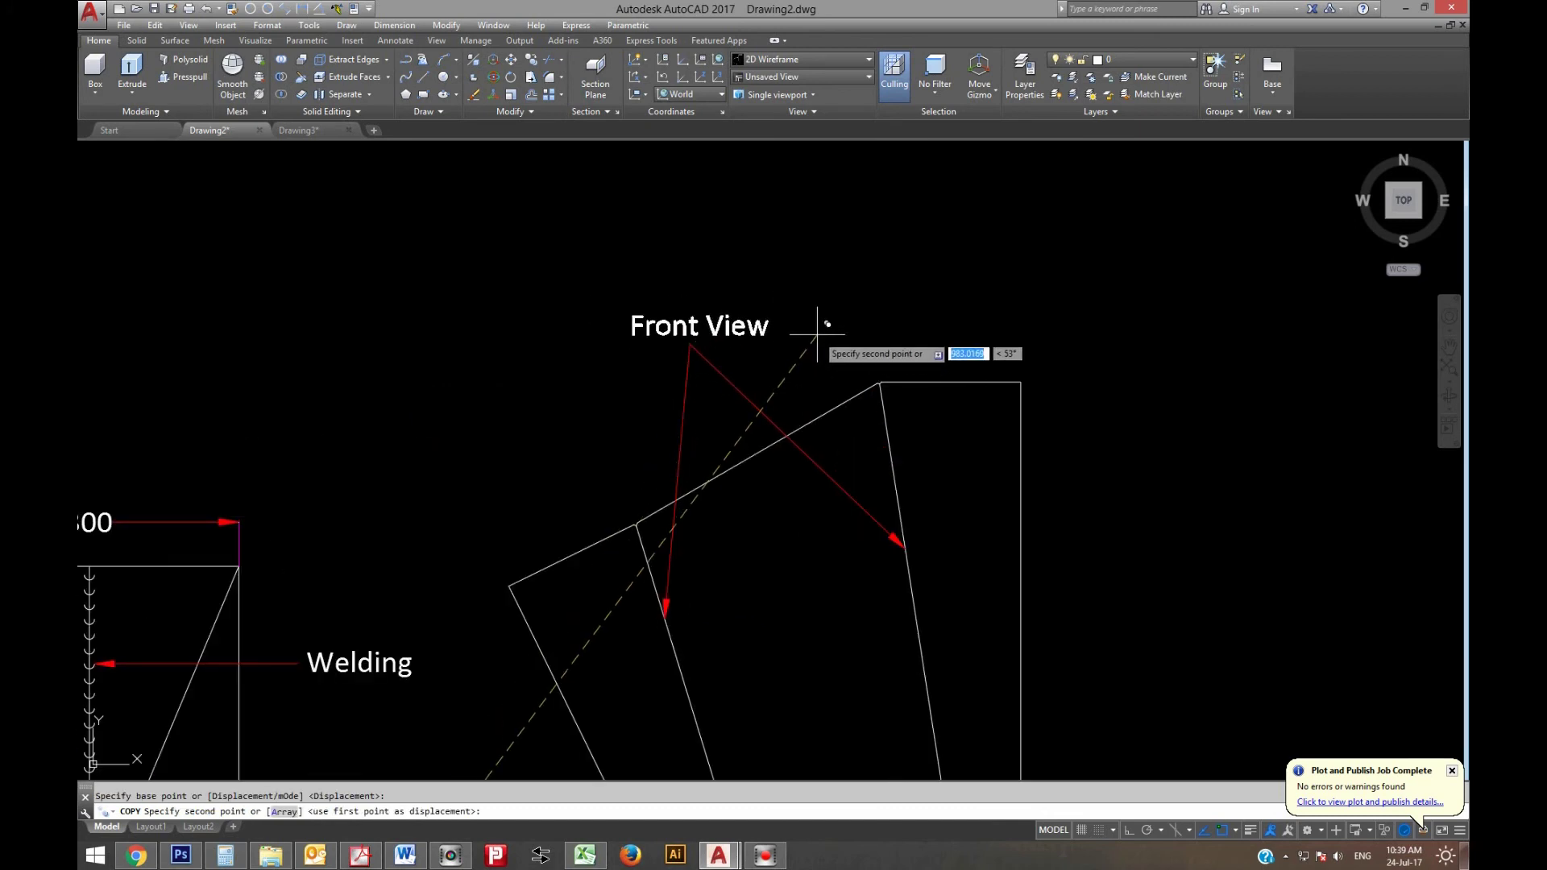
{"action": "double_click", "coordinate": [743, 327]}
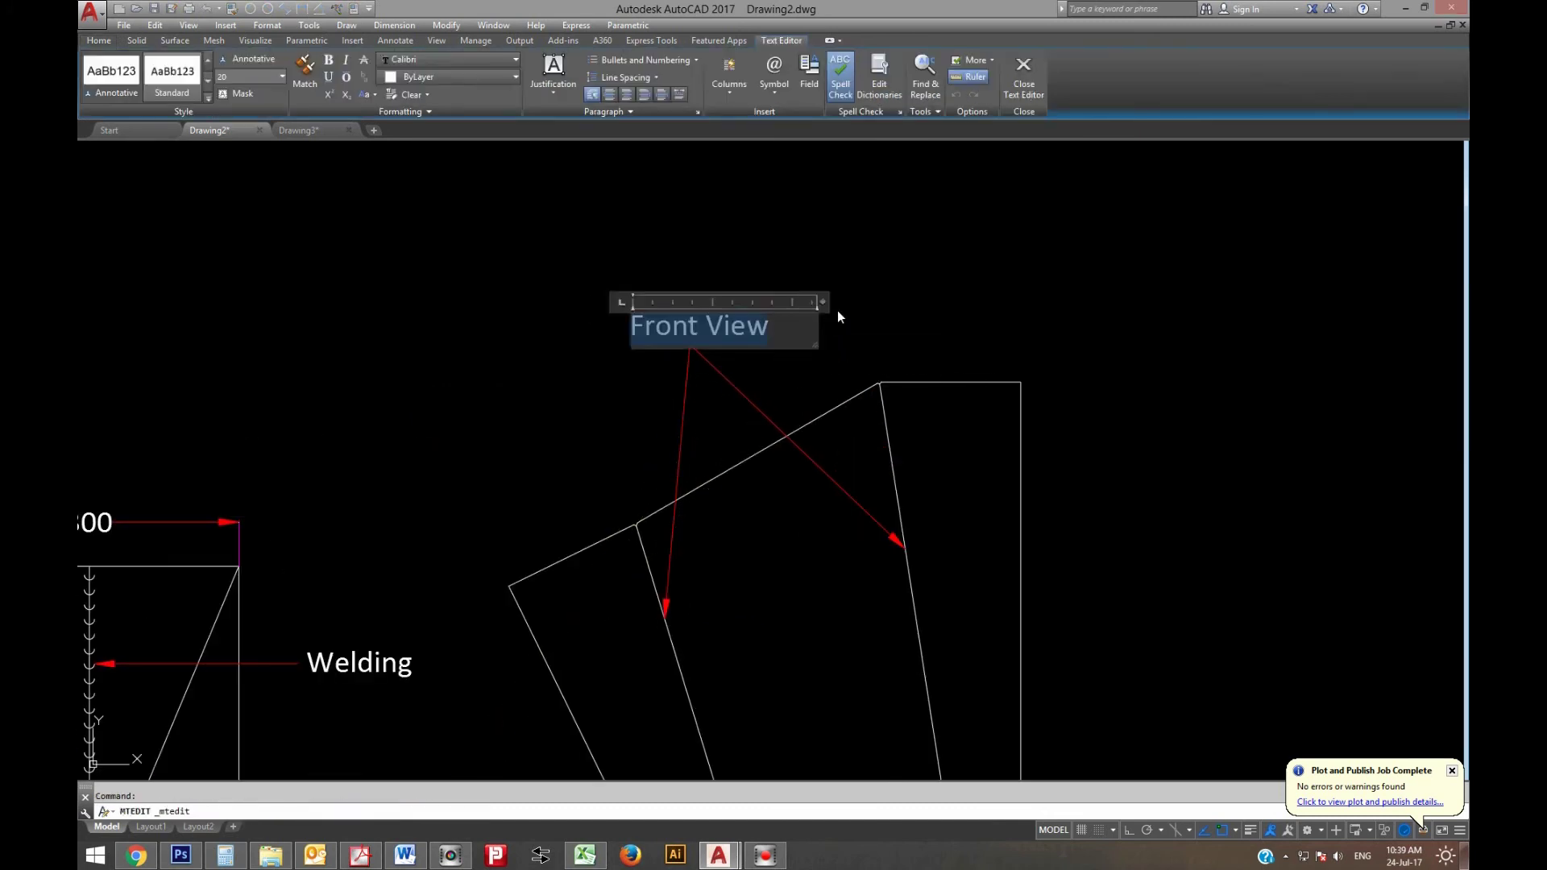
{"action": "type", "text": "Bending "}
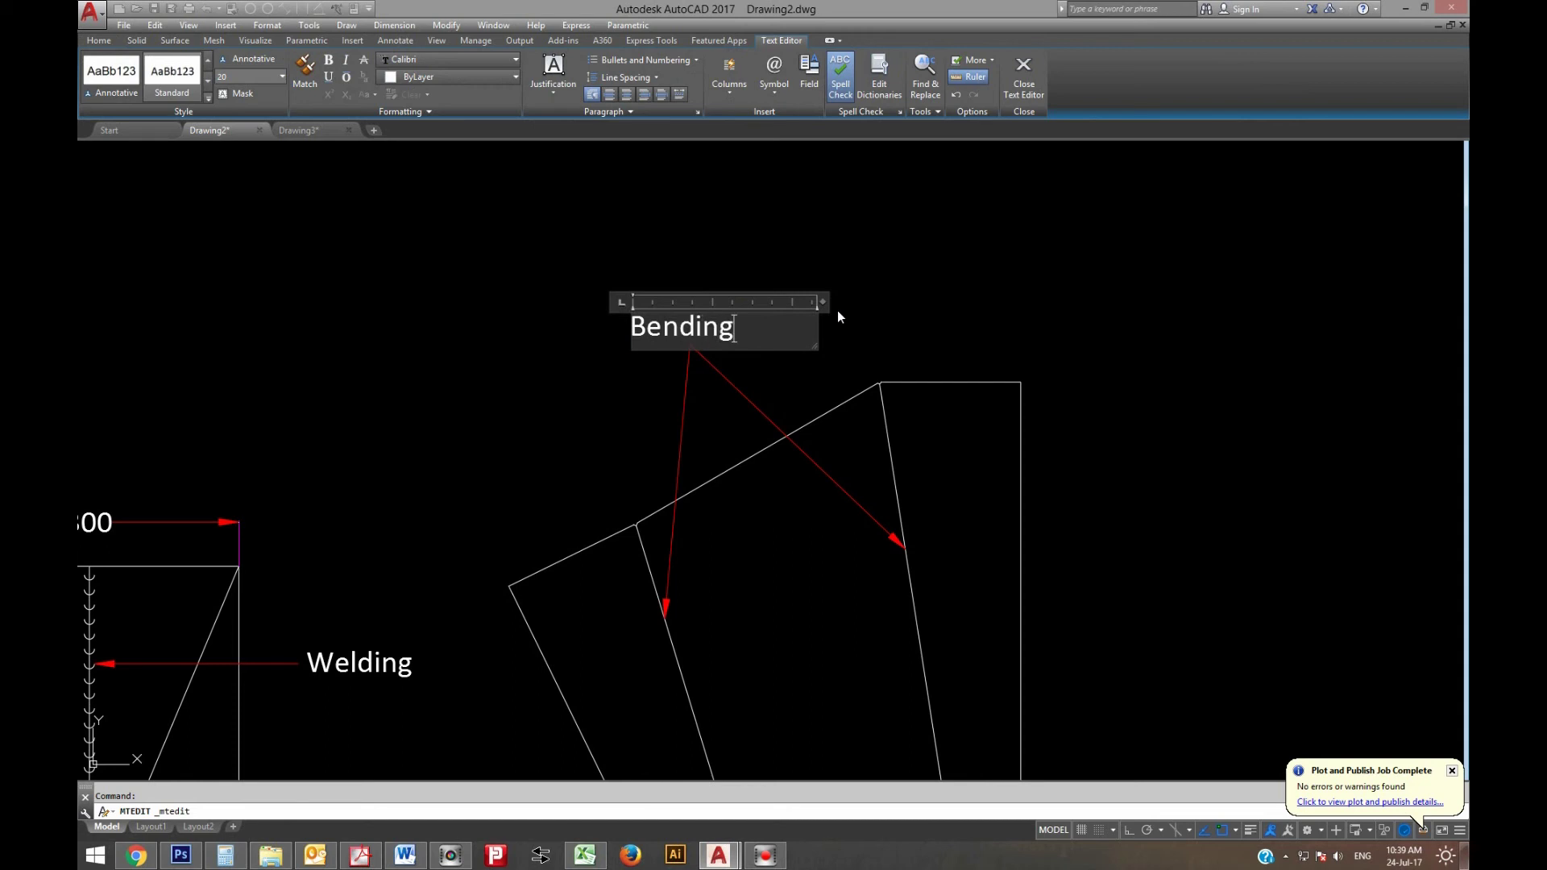
{"action": "type", "text": "line"}
{"action": "left_click", "coordinate": [601, 414]}
{"action": "scroll", "coordinate": [628, 403], "scroll_direction": "down", "scroll_amount": 2}
{"action": "scroll", "coordinate": [710, 403], "scroll_direction": "down", "scroll_amount": 2}
{"action": "middle_click_drag", "start_coordinate": [804, 466], "coordinate": [821, 398]}
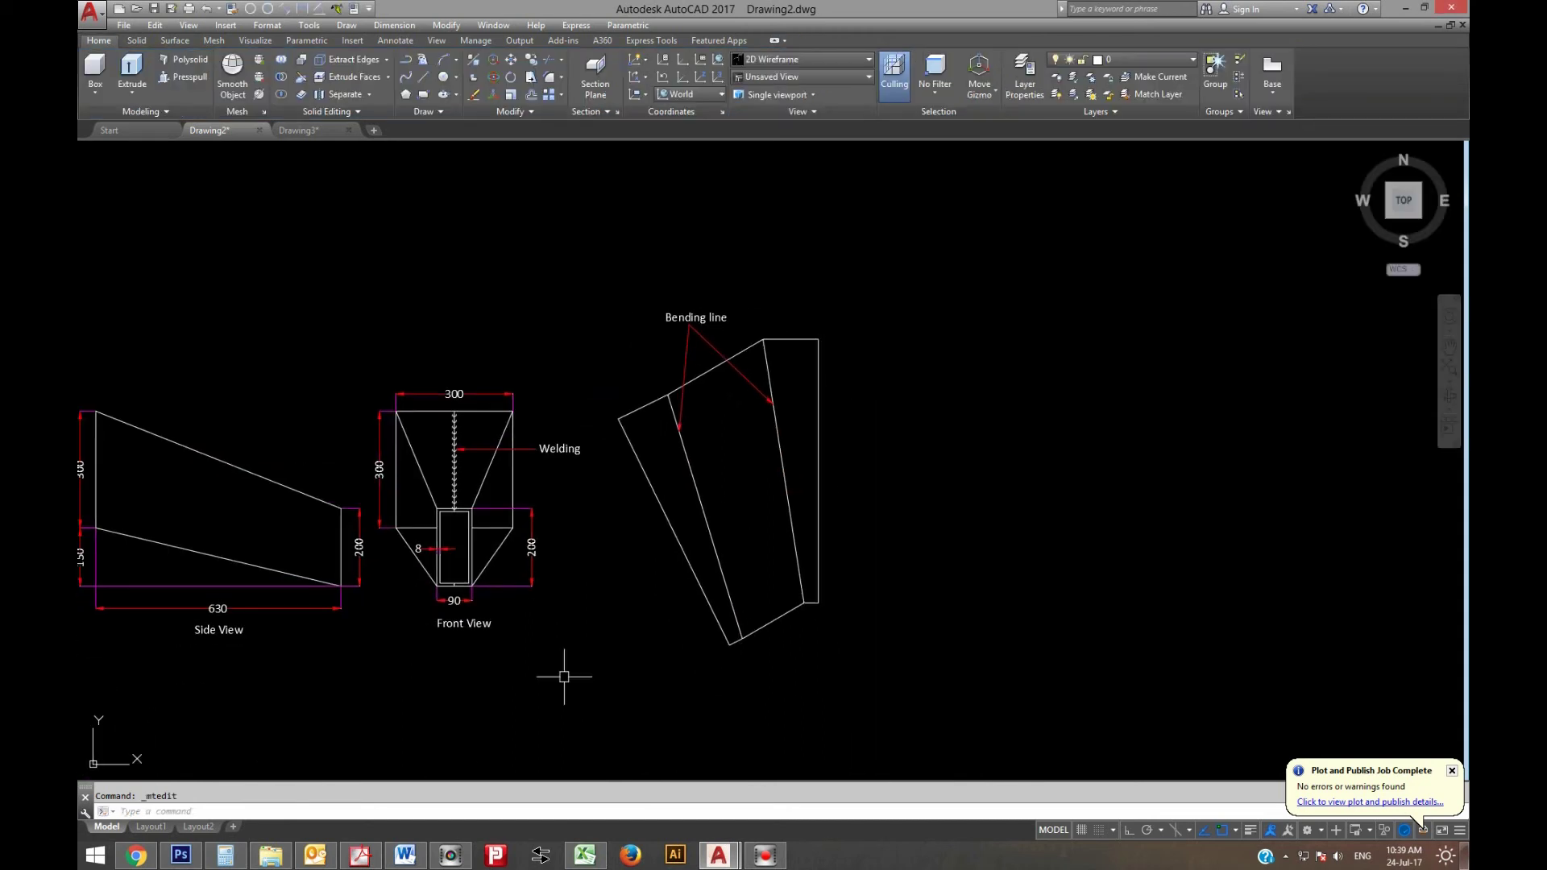
In Word, replace the whole note text, starting the new note with 'Cut'
{"action": "left_click", "coordinate": [416, 864]}
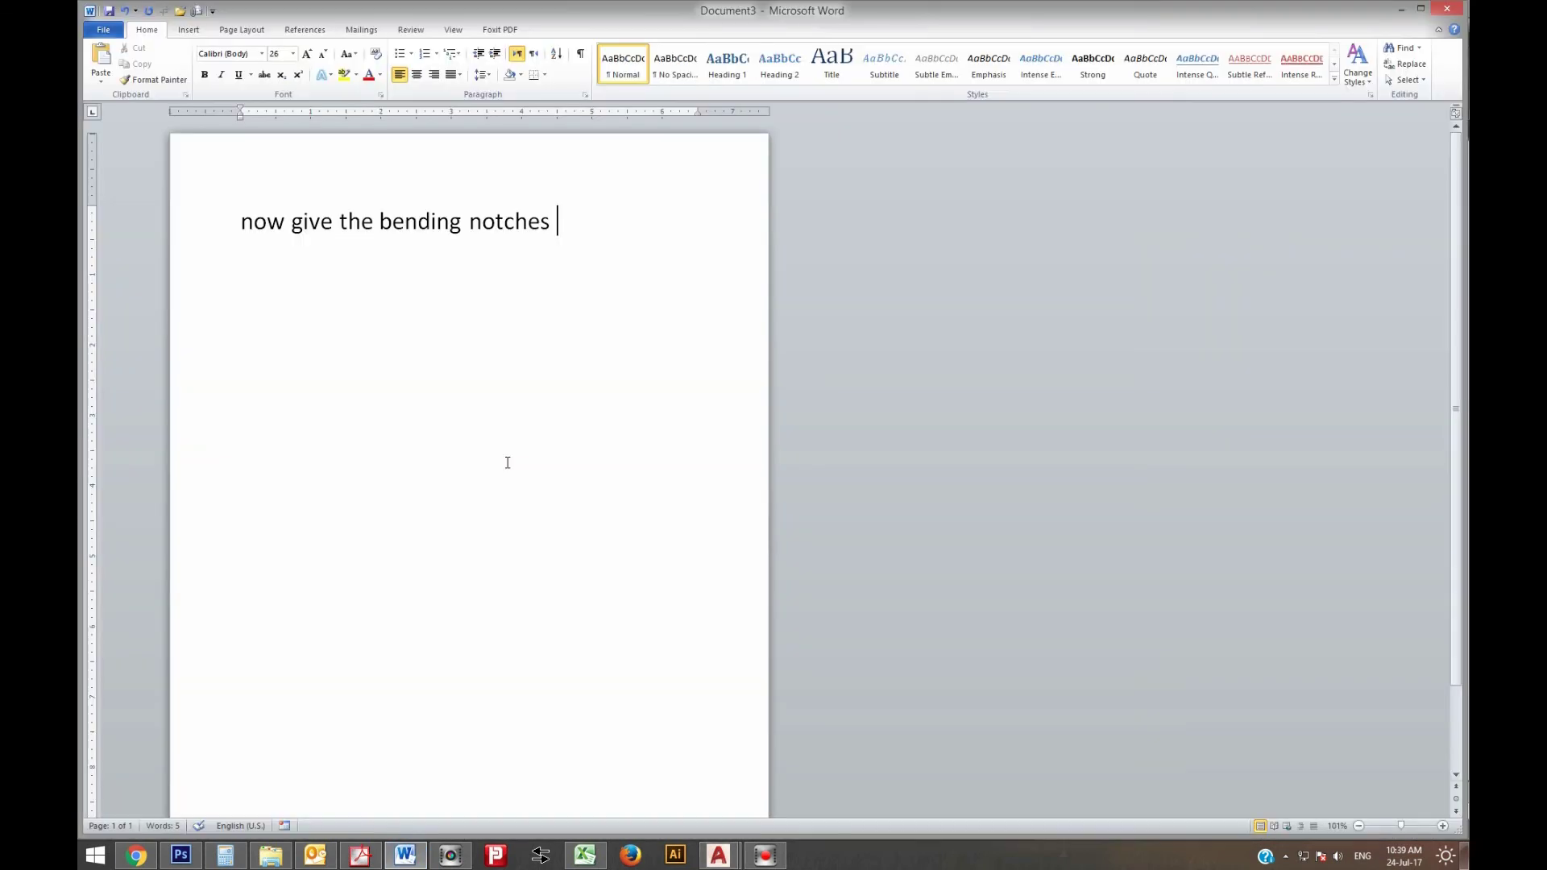
{"action": "key", "text": "ctrl+a"}
{"action": "type", "text": "Cut"}
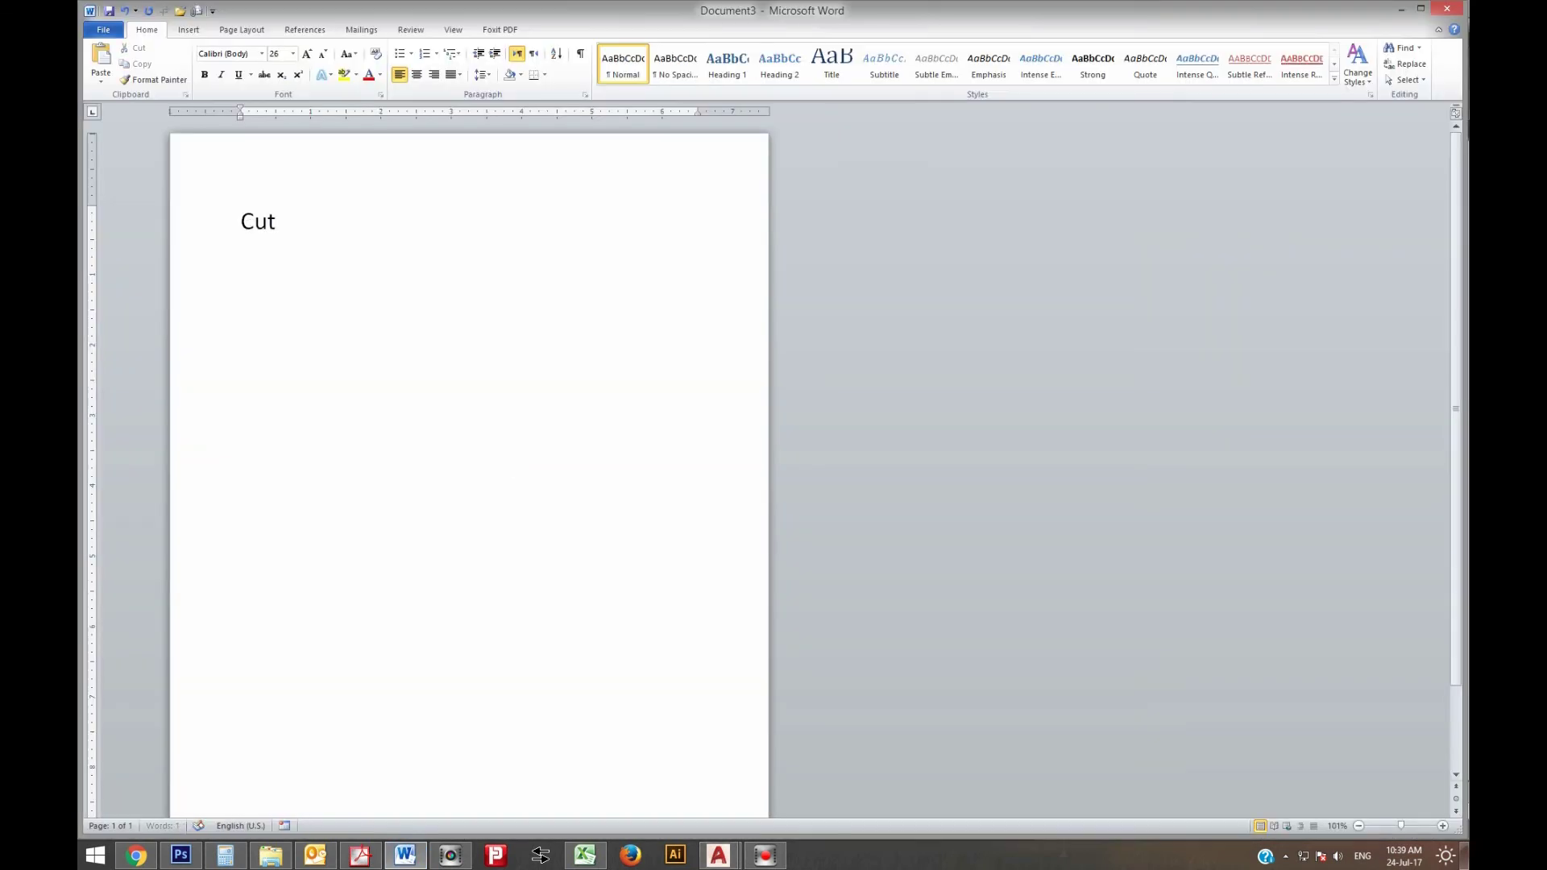